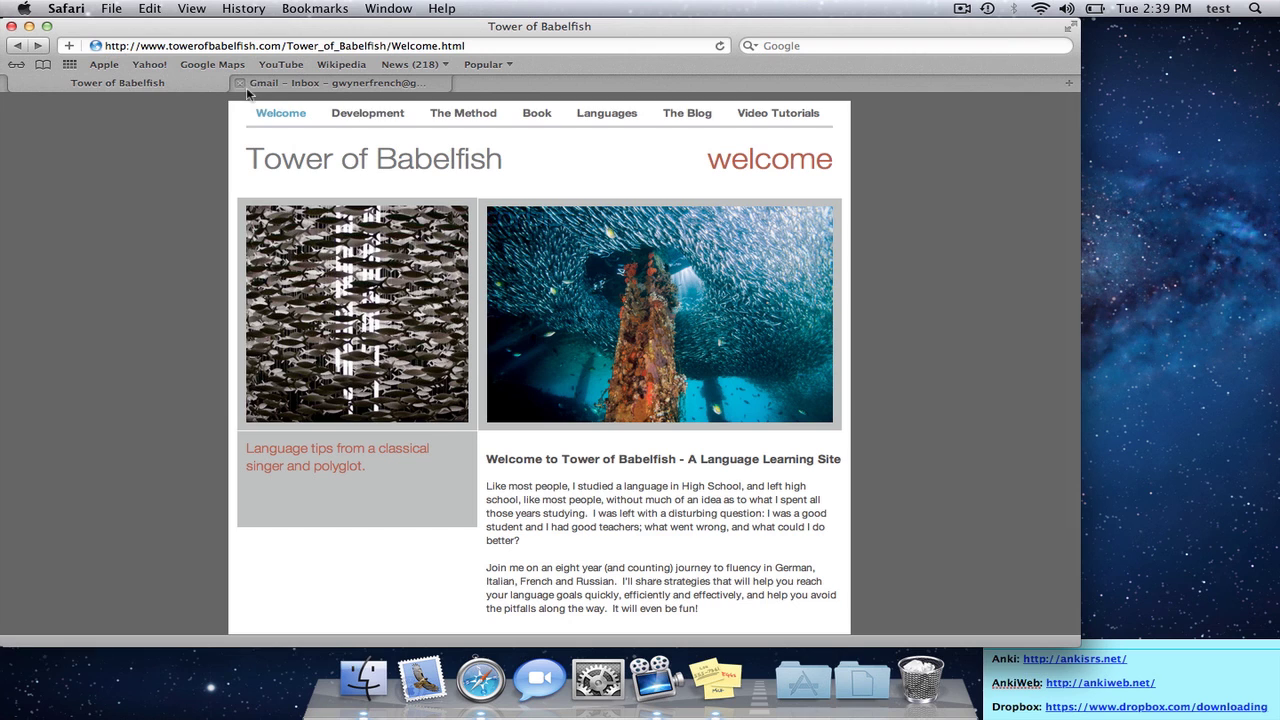
Open Tower of Babelfish's 'Use Anki for Vocab and Grammar' page and scroll to Installing Anki.
click(465, 118)
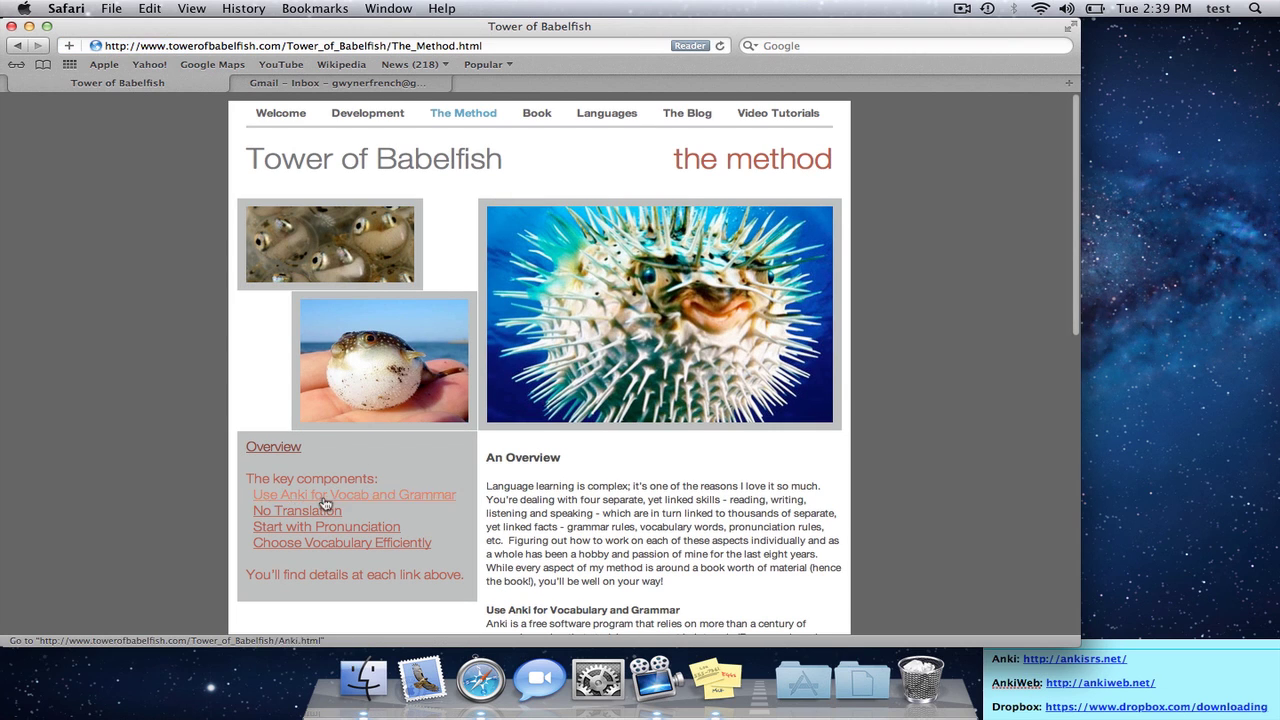
click(350, 497)
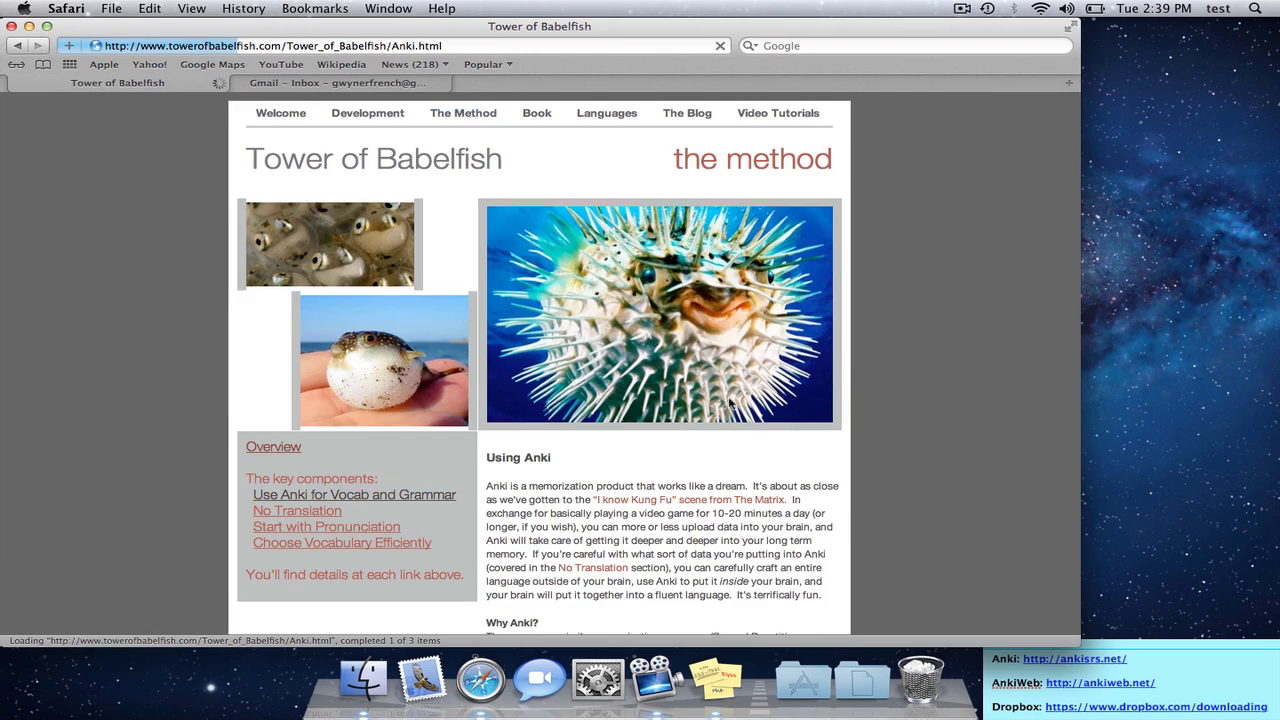
scroll(728, 400, down, 2)
scroll(728, 400, down, 8)
mouse_move(329, 83)
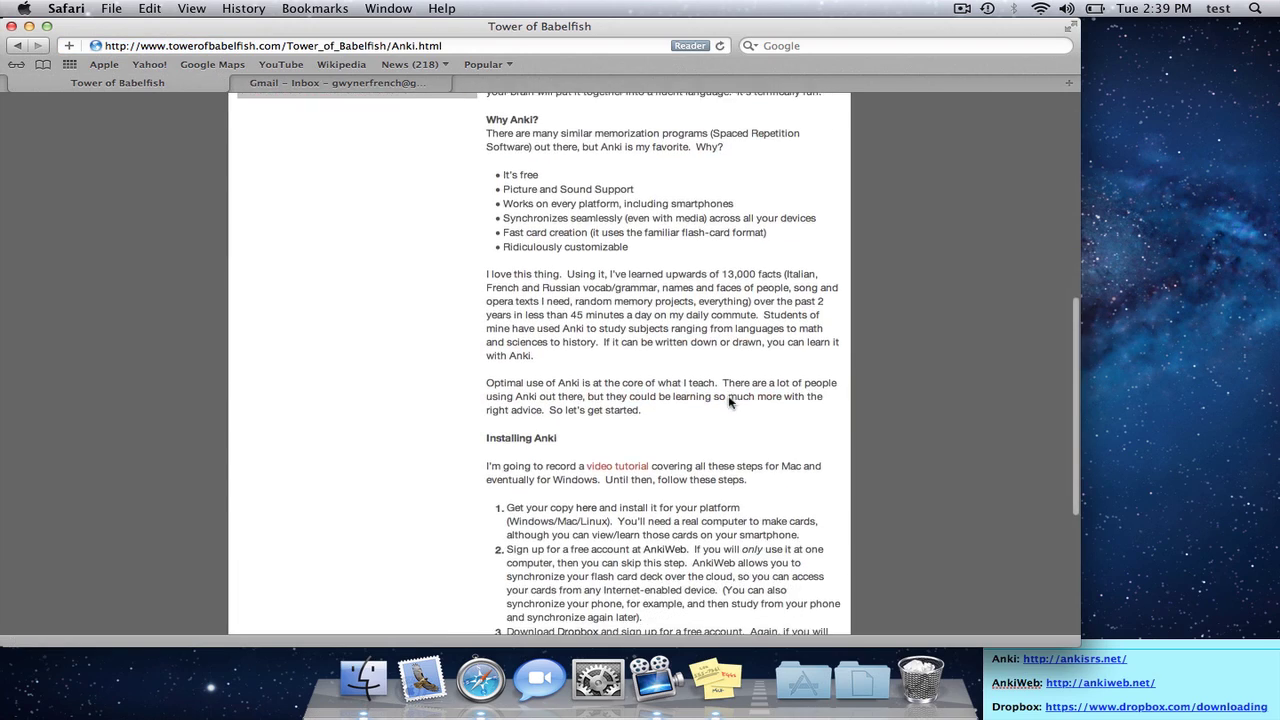
scroll(728, 400, down, 5)
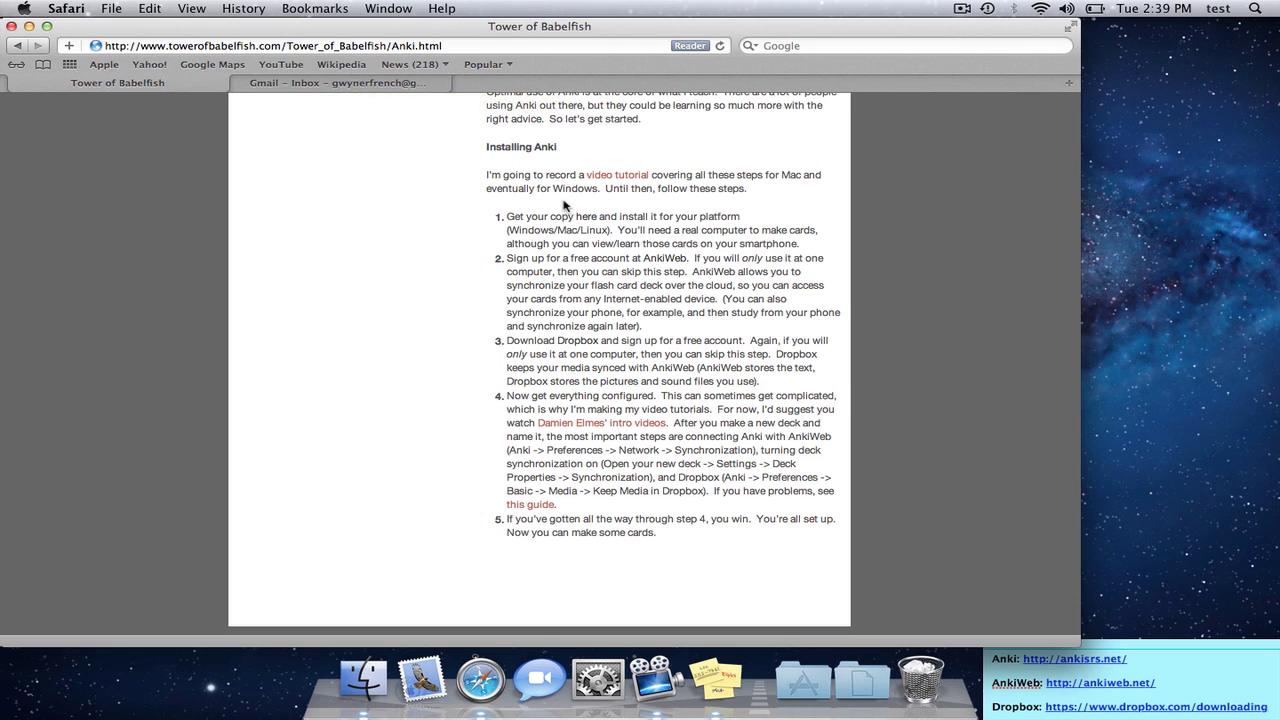
Download anki-1.2.8.dmg from the Anki homepage's Mac OSX section, then return to Tower of Babelfish.
super+click(585, 220)
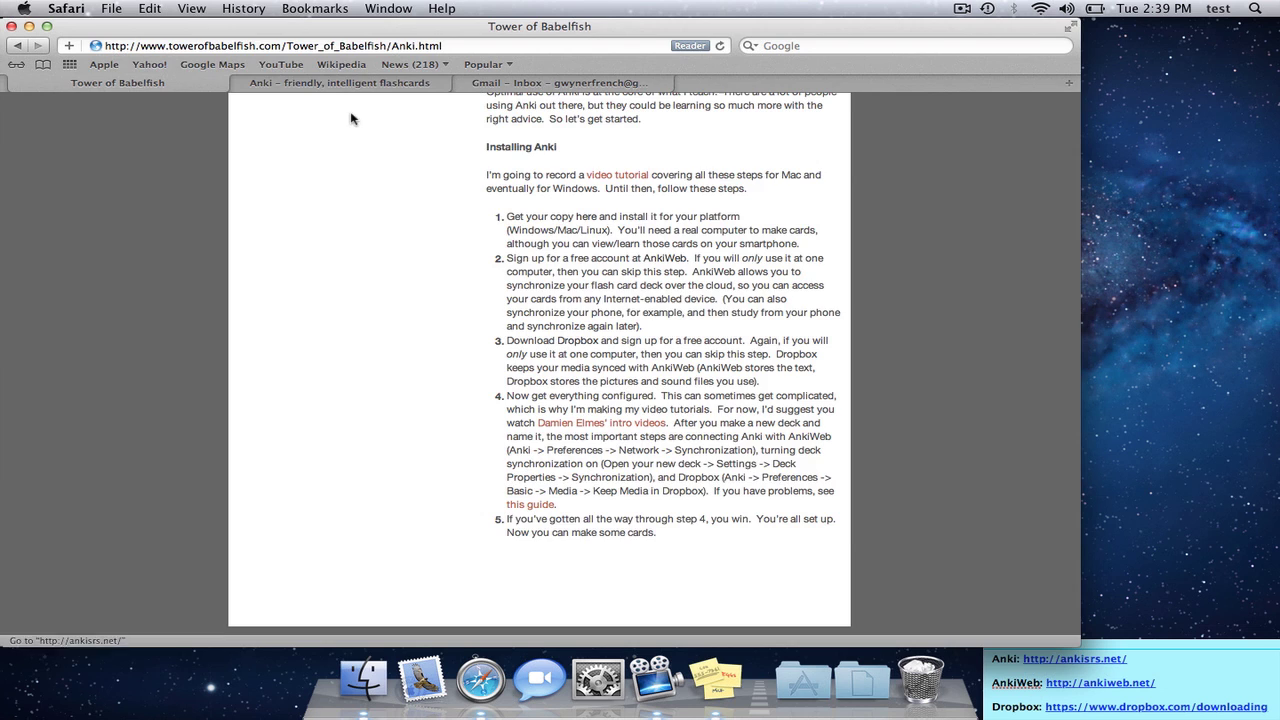
click(320, 88)
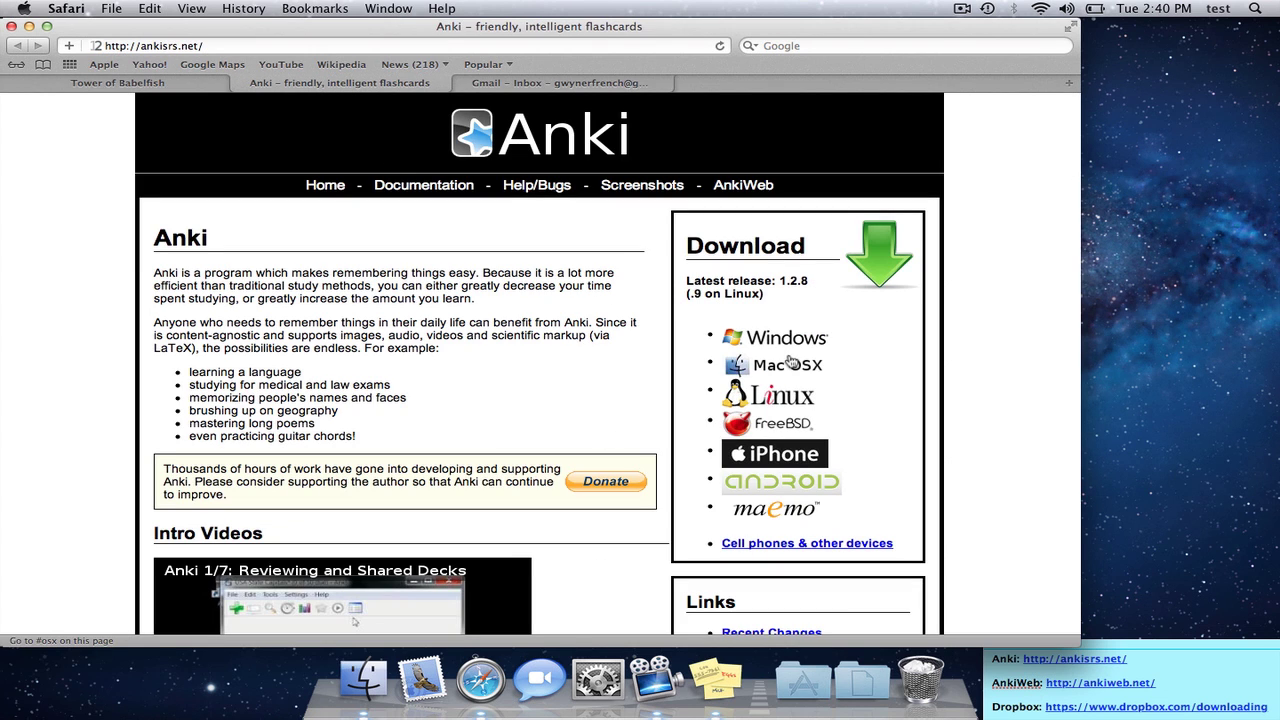
click(779, 370)
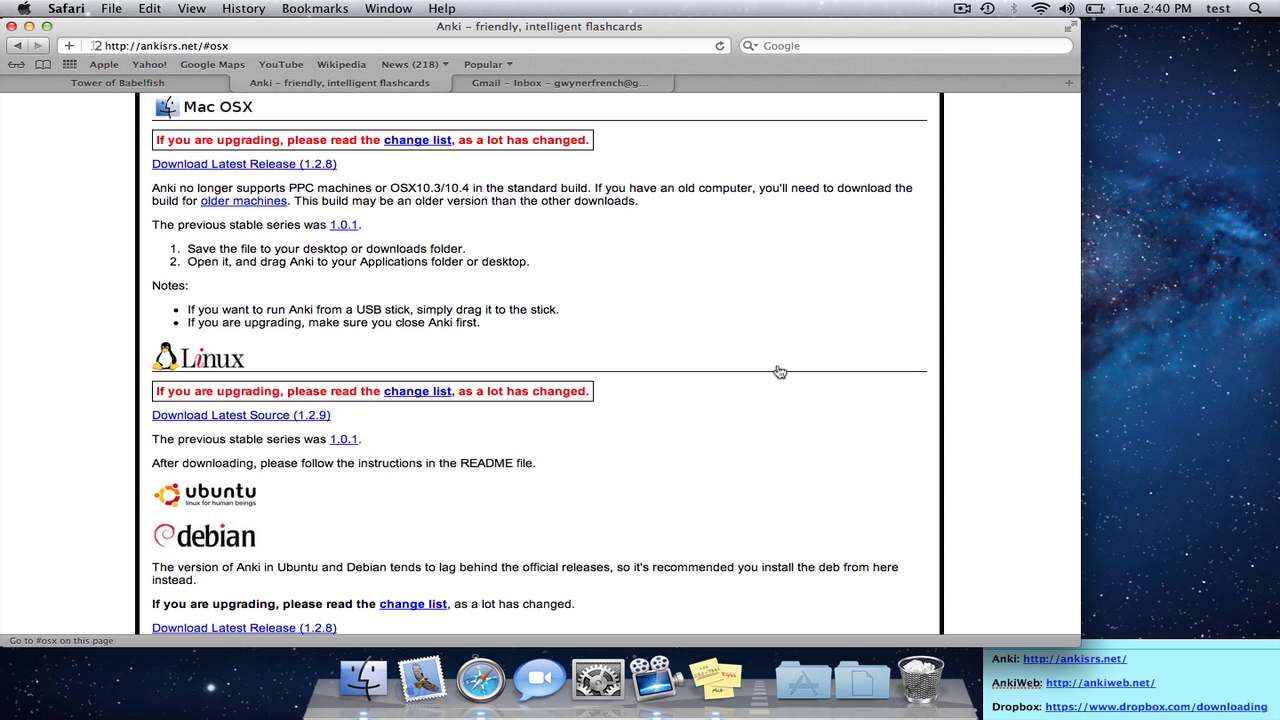
key(ctrl+shift+Tab)
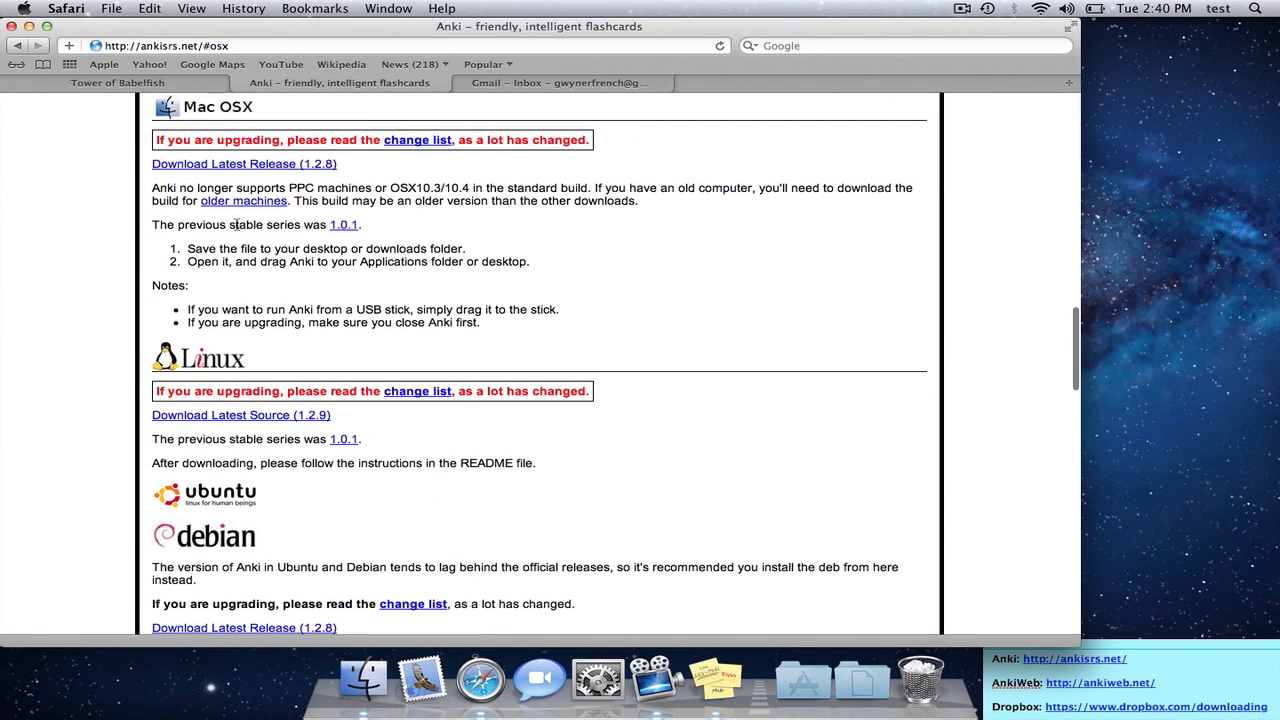
click(197, 165)
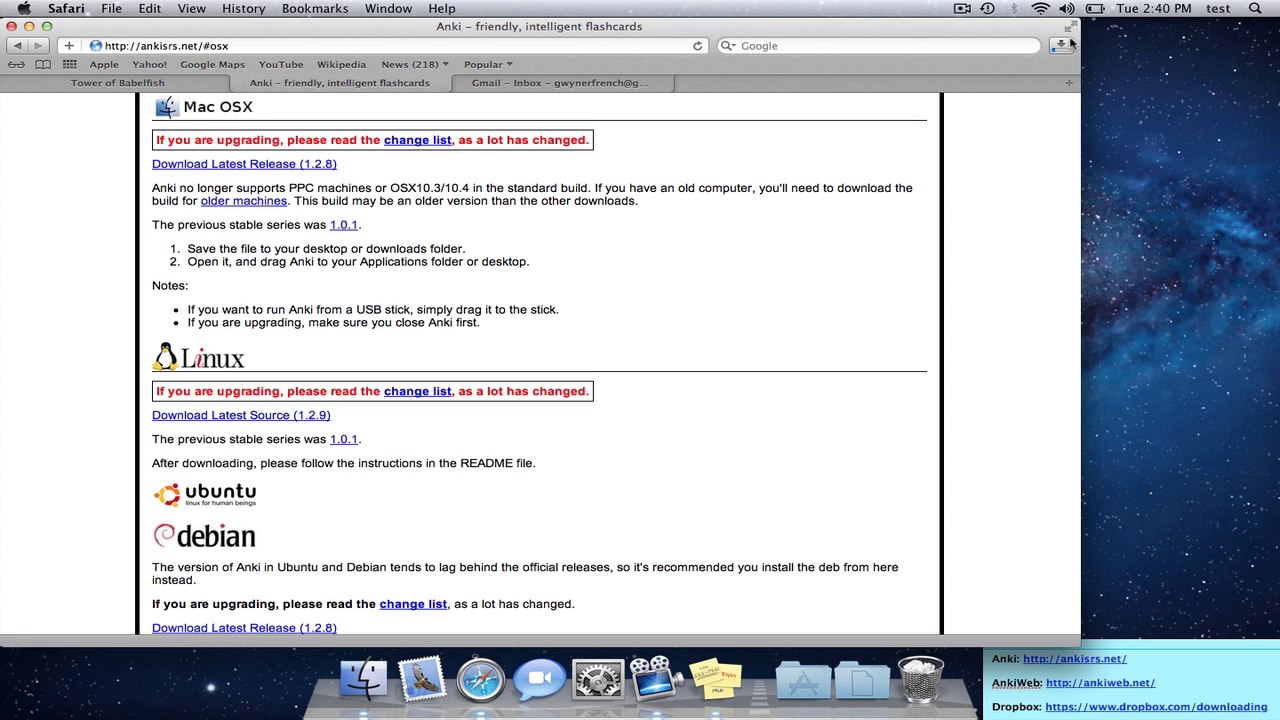
click(1056, 47)
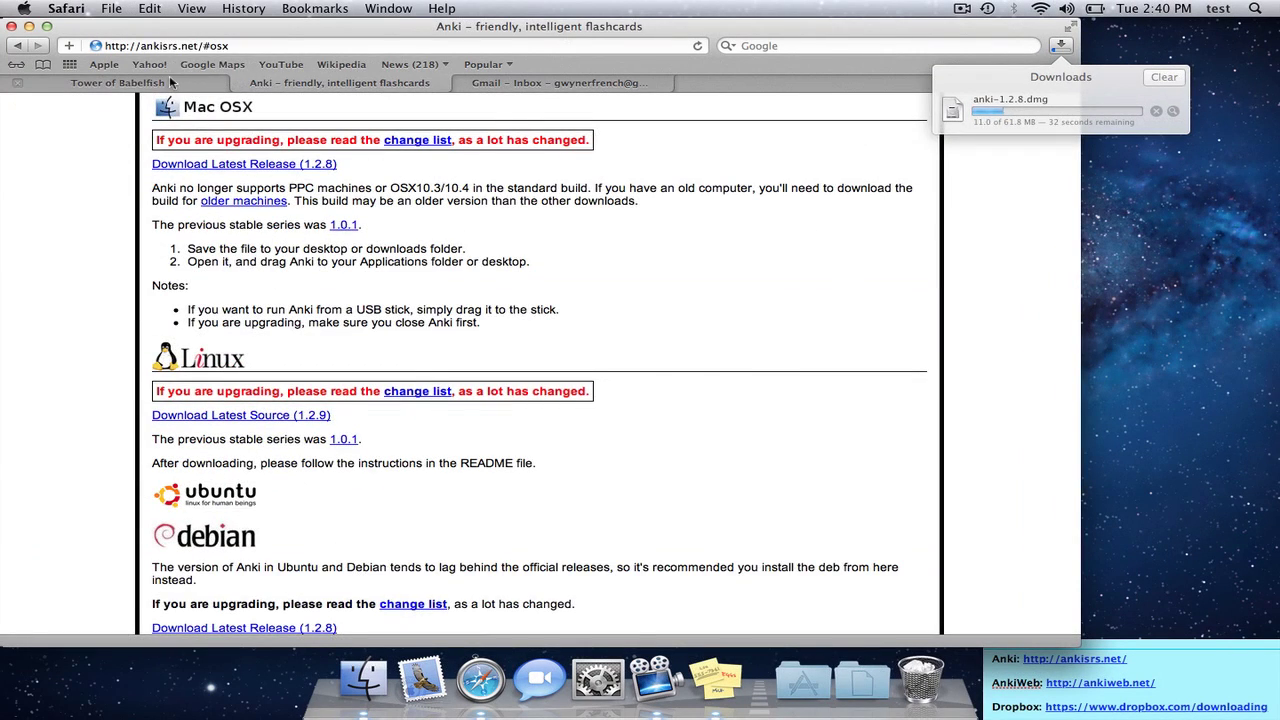
click(170, 83)
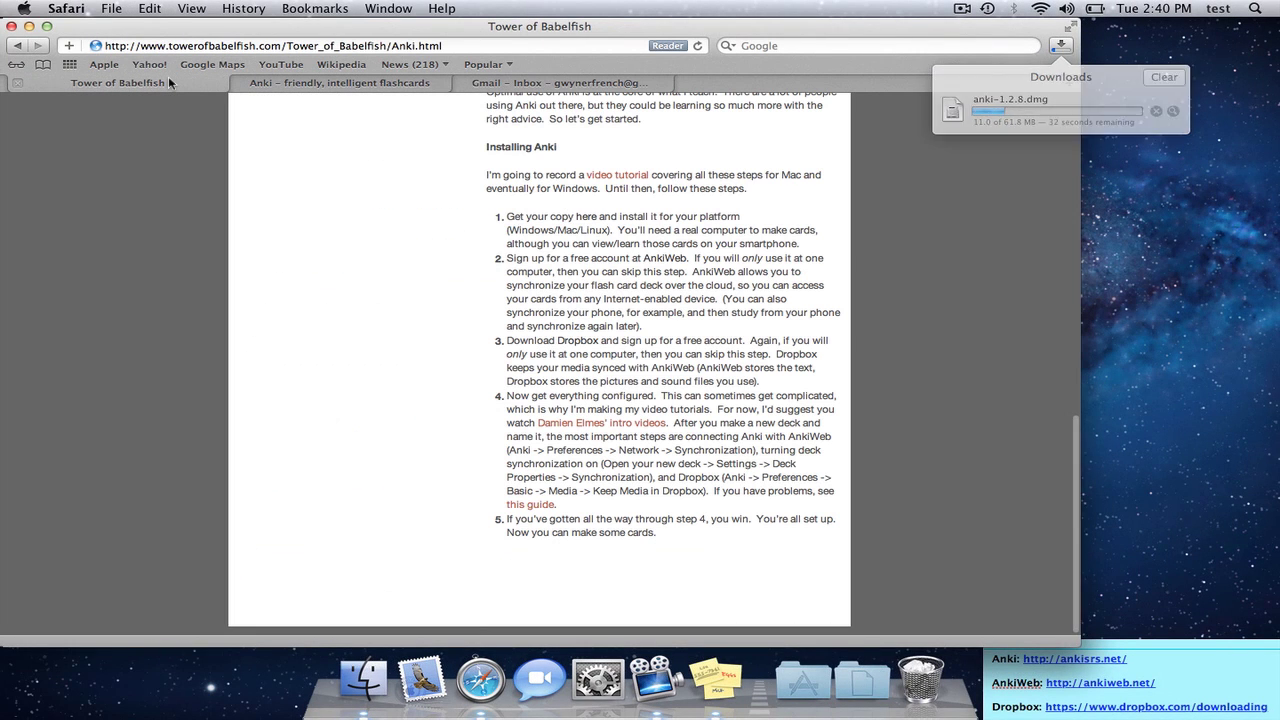
super+click(662, 259)
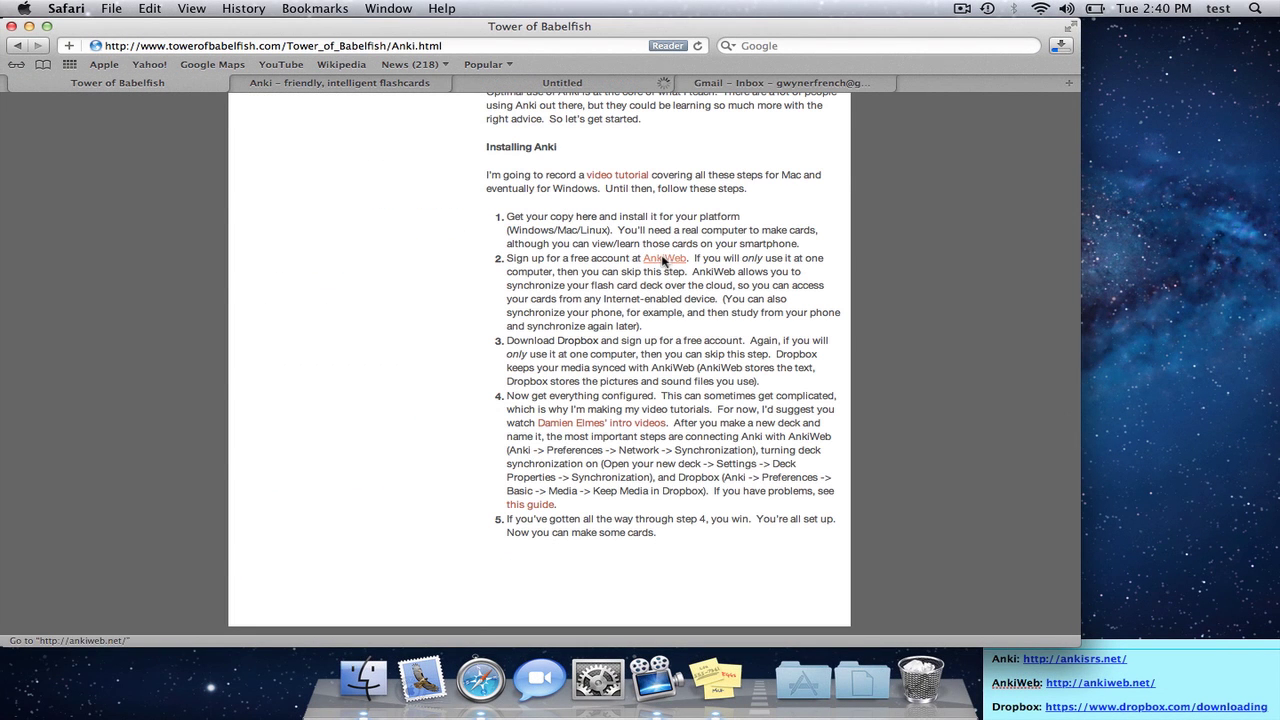
click(538, 88)
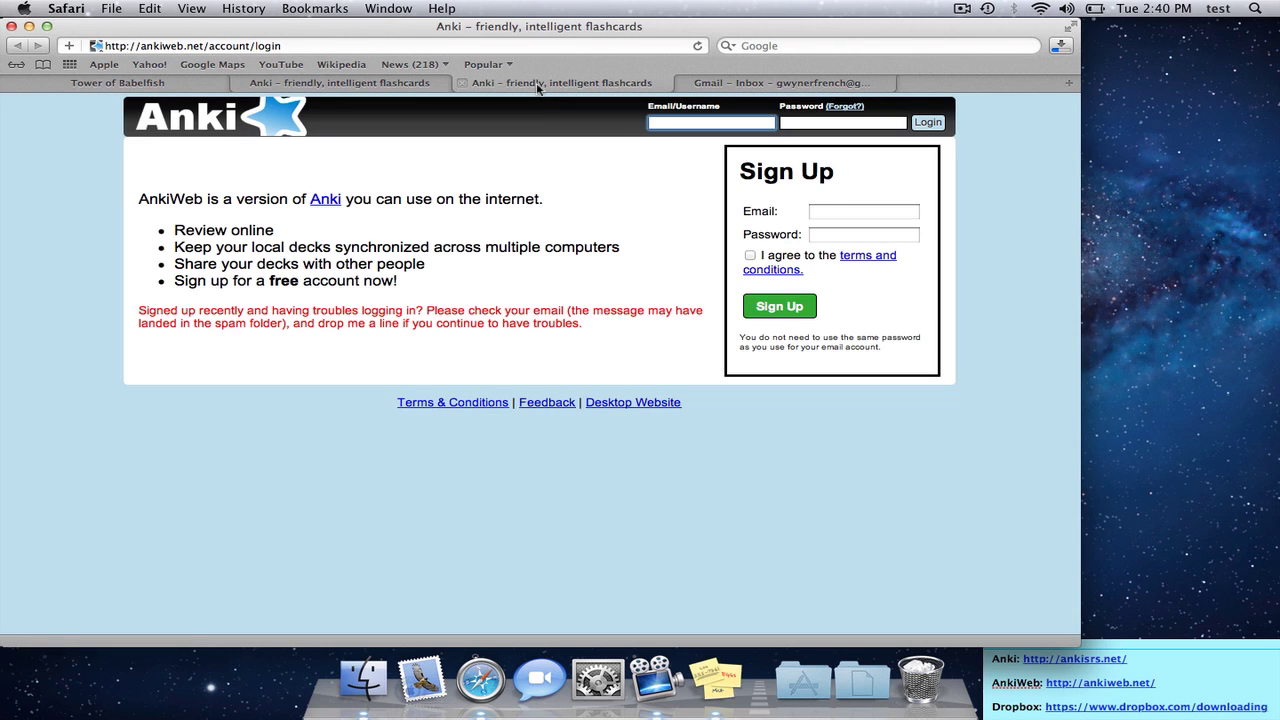
click(818, 210)
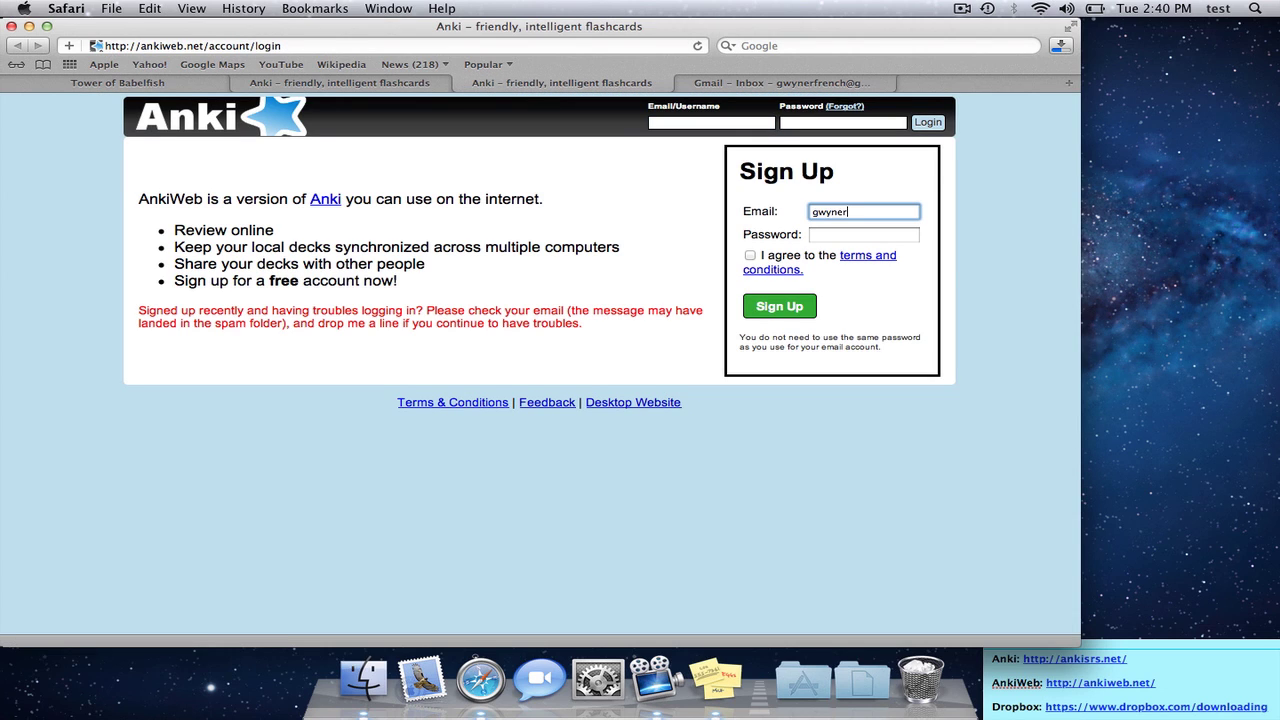
key(Tab)
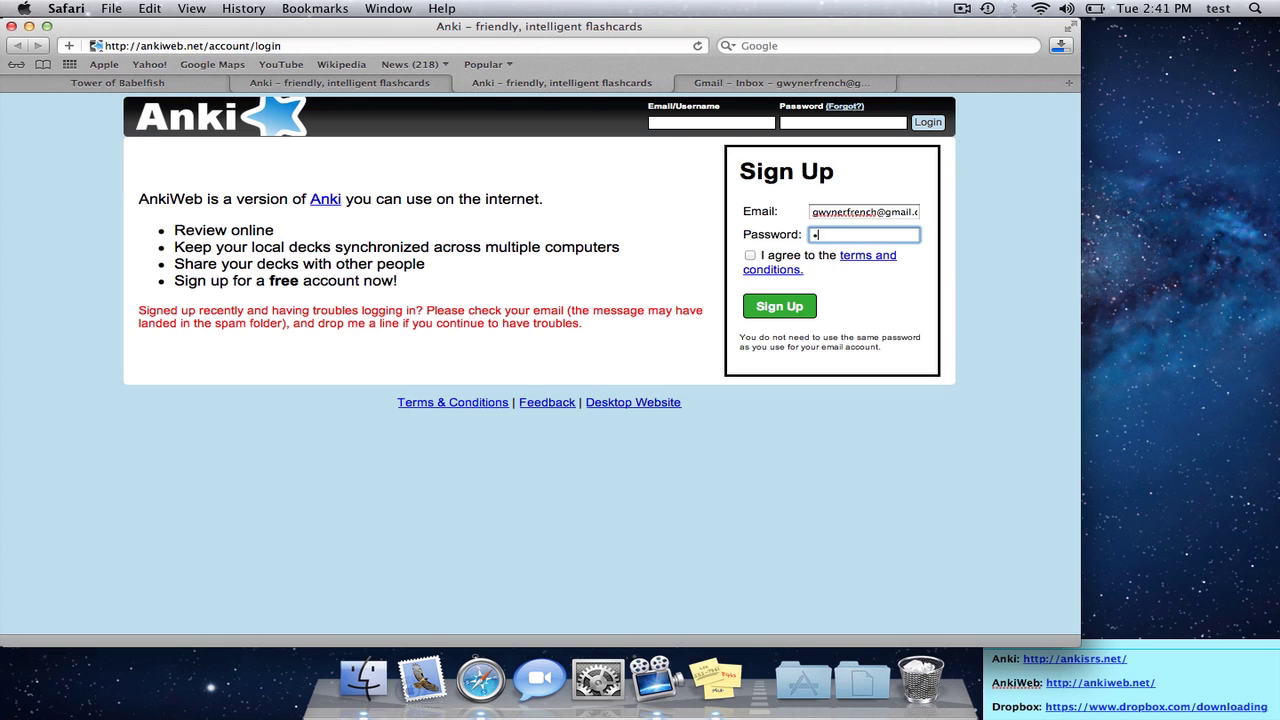
click(750, 256)
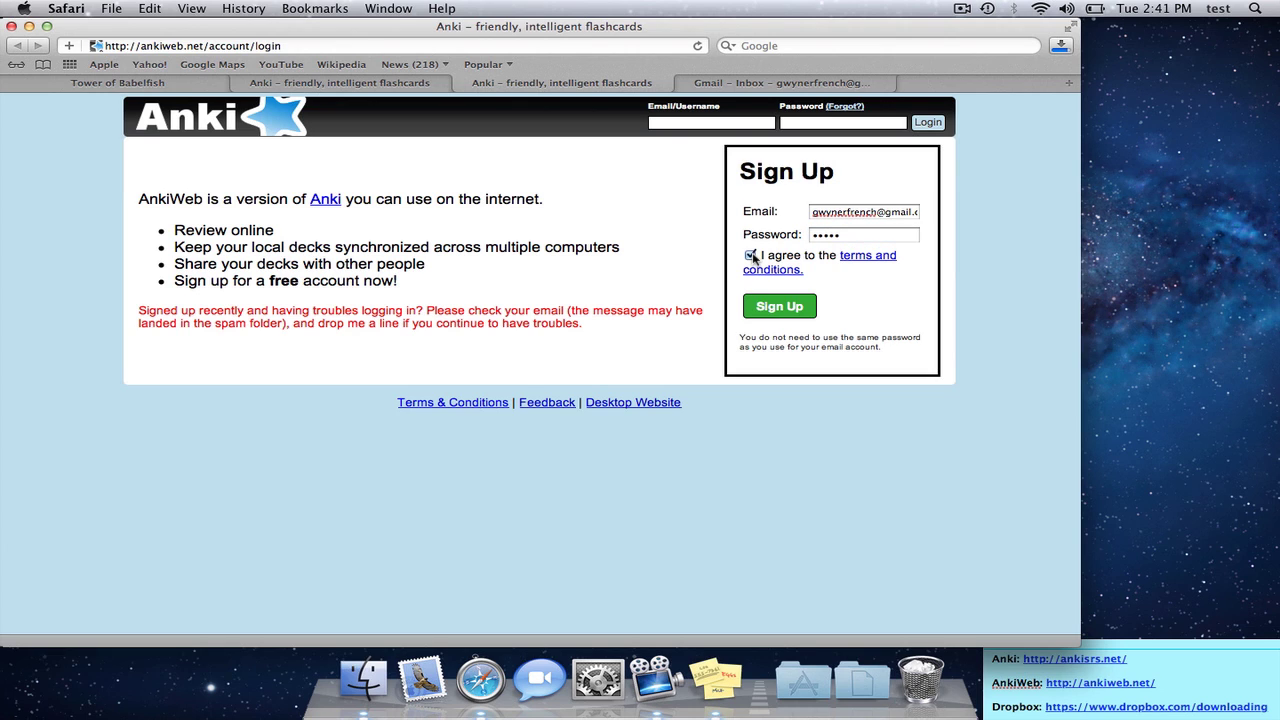
click(777, 311)
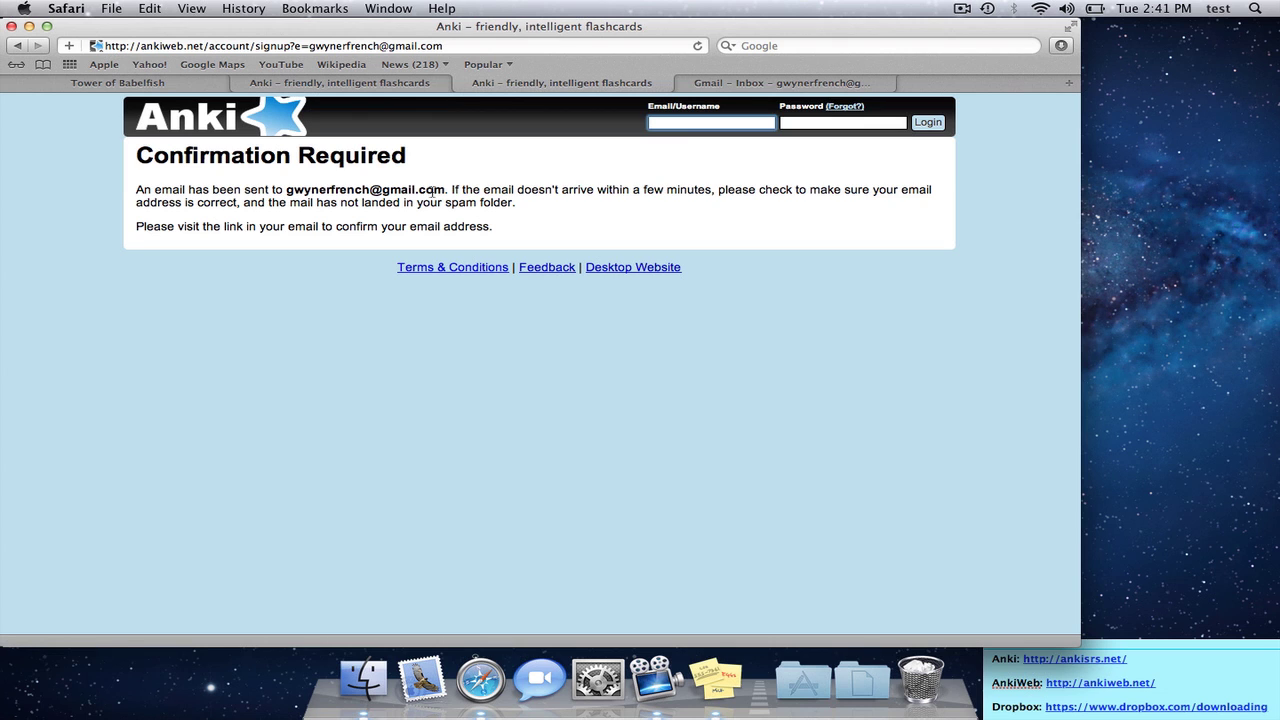
Follow the link in the Gmail 'Please confirm your email address' message and close the extra AnkiWeb window.
click(783, 88)
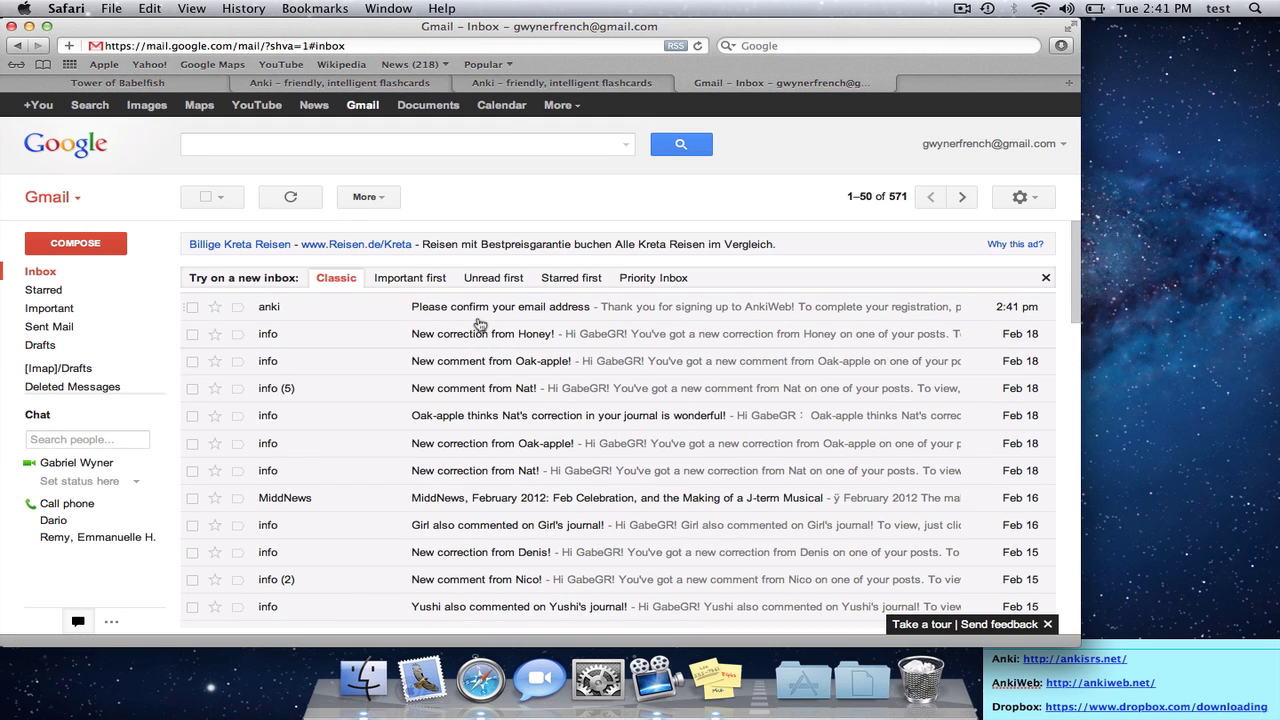
click(469, 309)
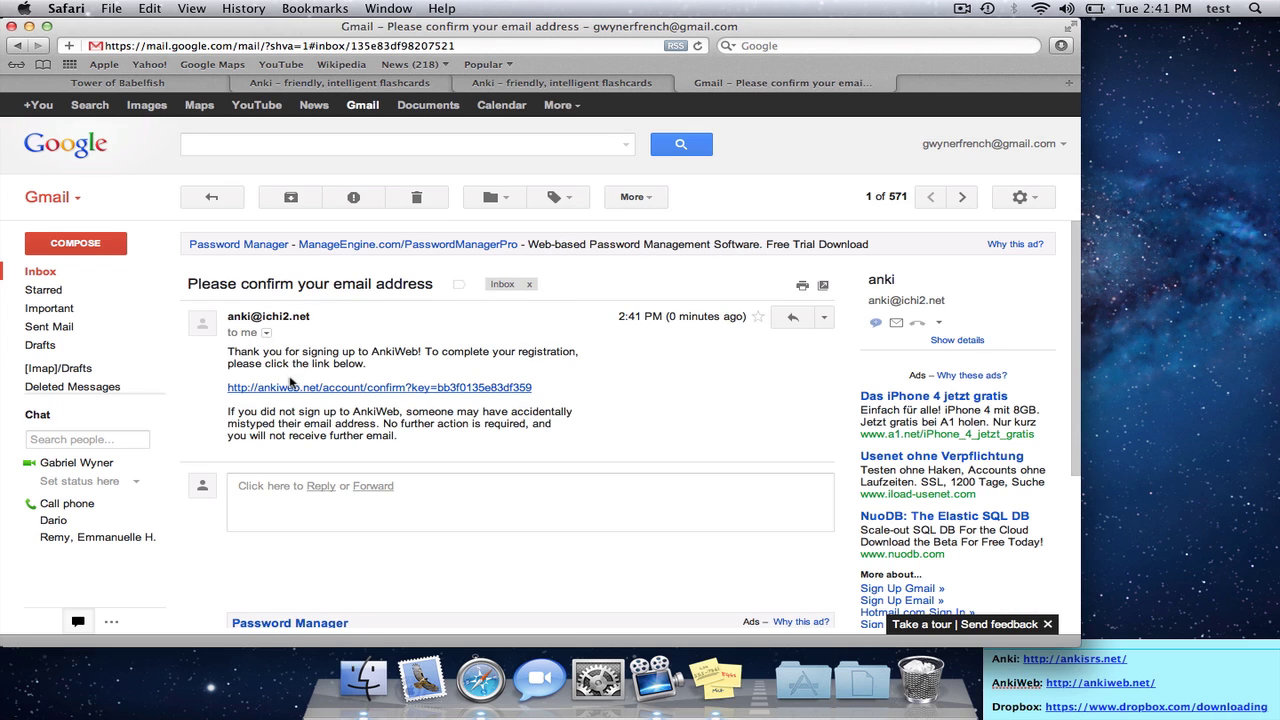
click(298, 392)
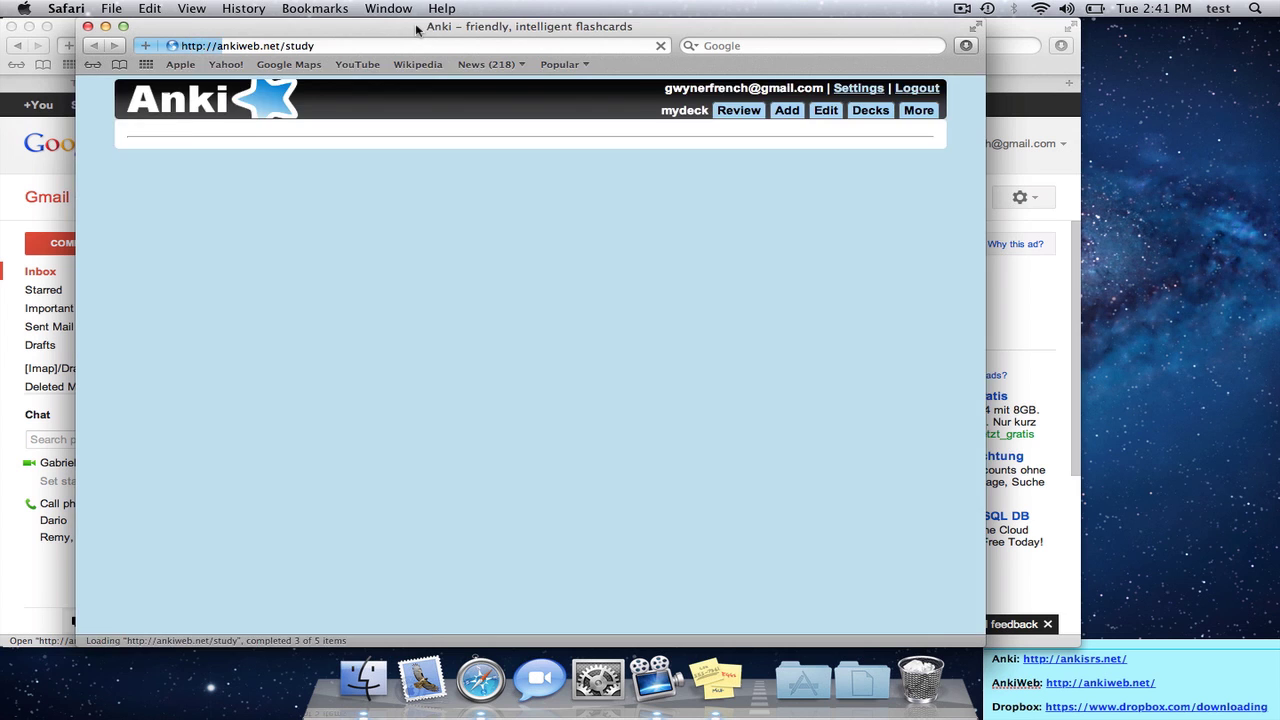
drag(415, 23, 662, 5)
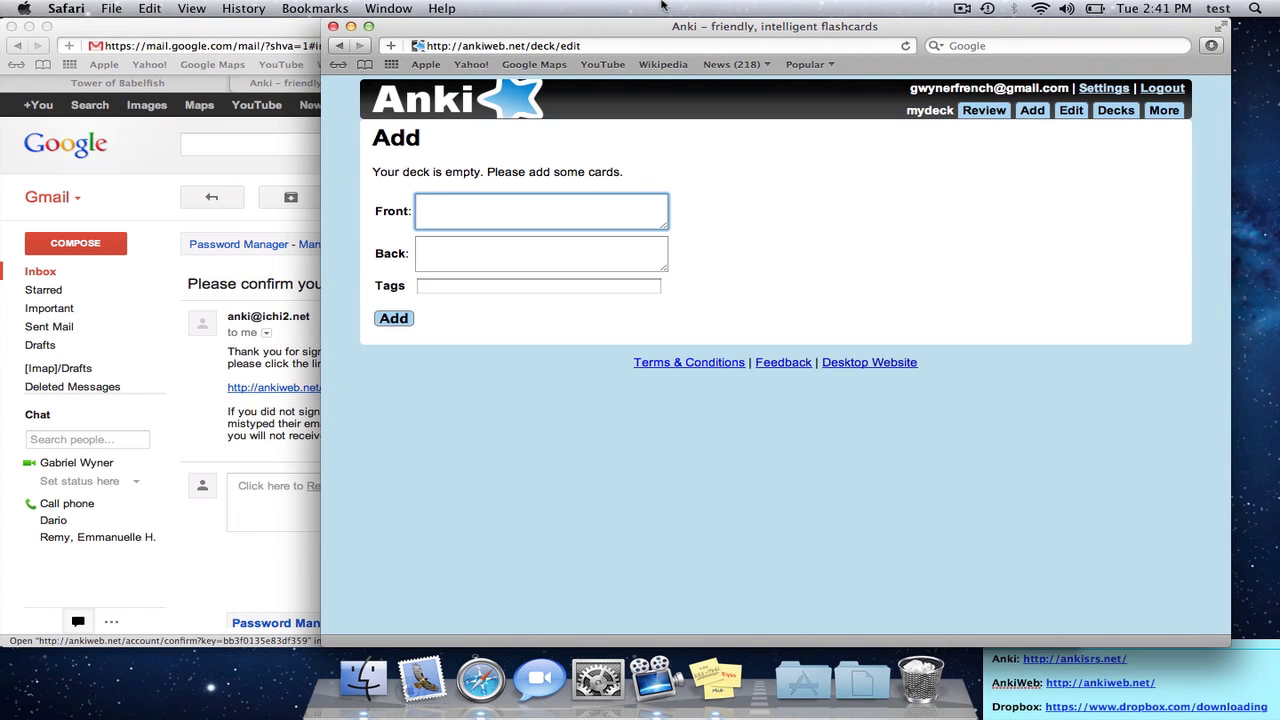
key(super+w)
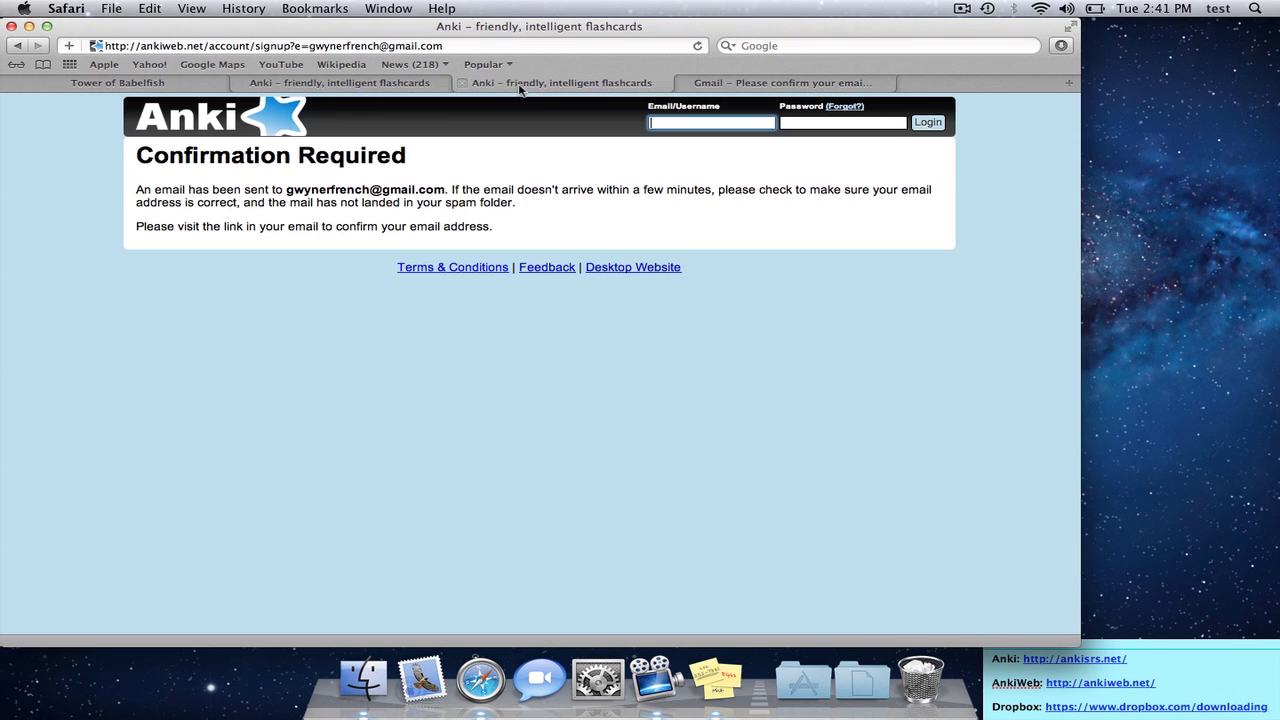
click(520, 88)
Close the AnkiWeb and Anki tabs and start downloading the Dropbox 1.2.52 installer.
click(462, 83)
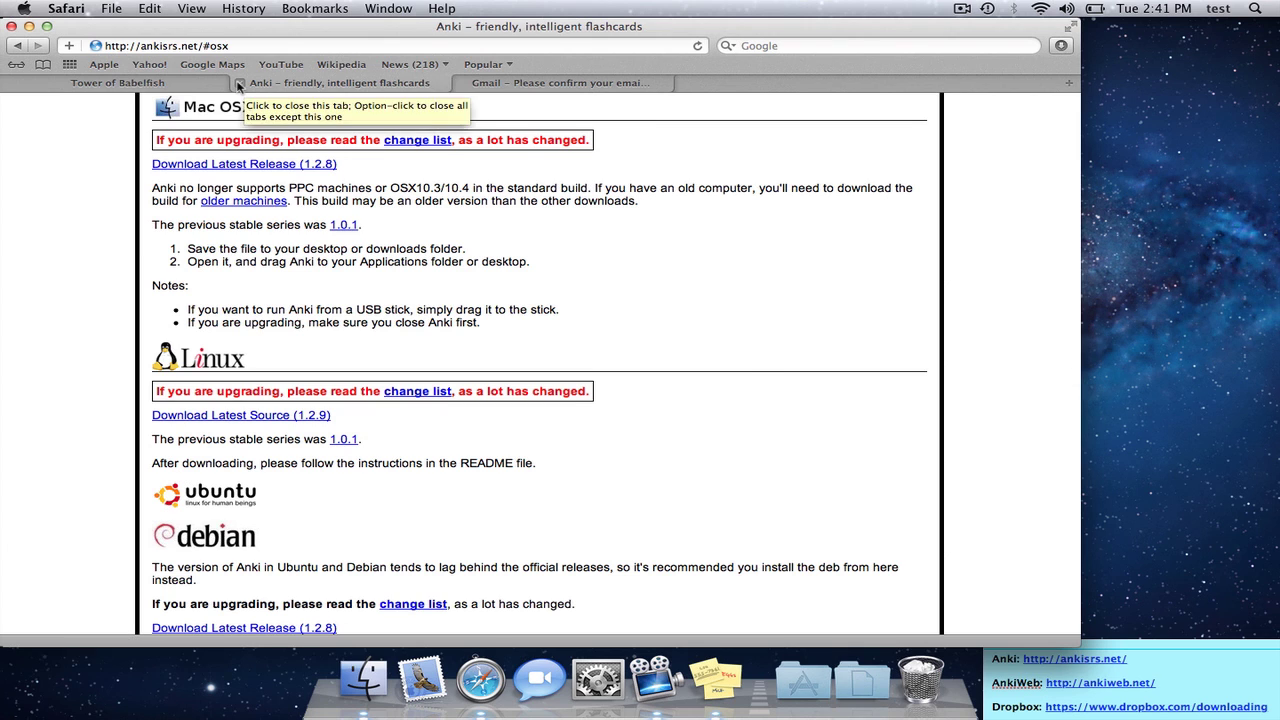
click(238, 83)
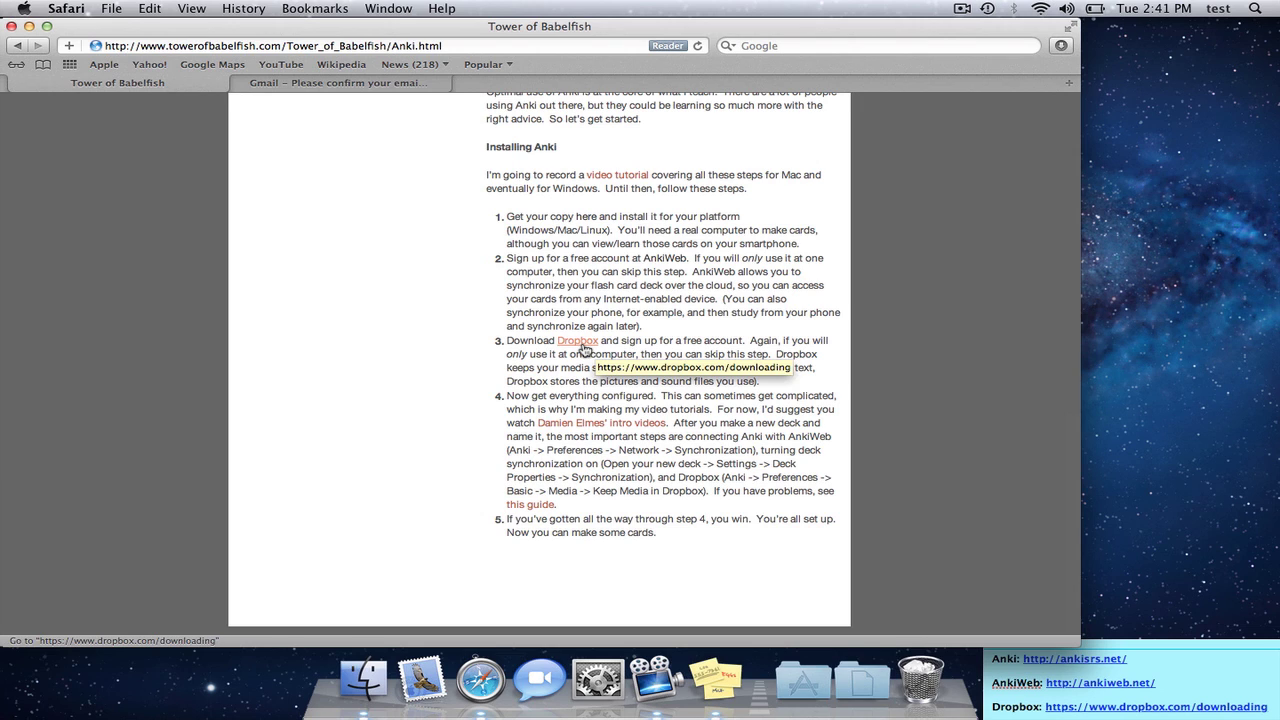
super+click(584, 348)
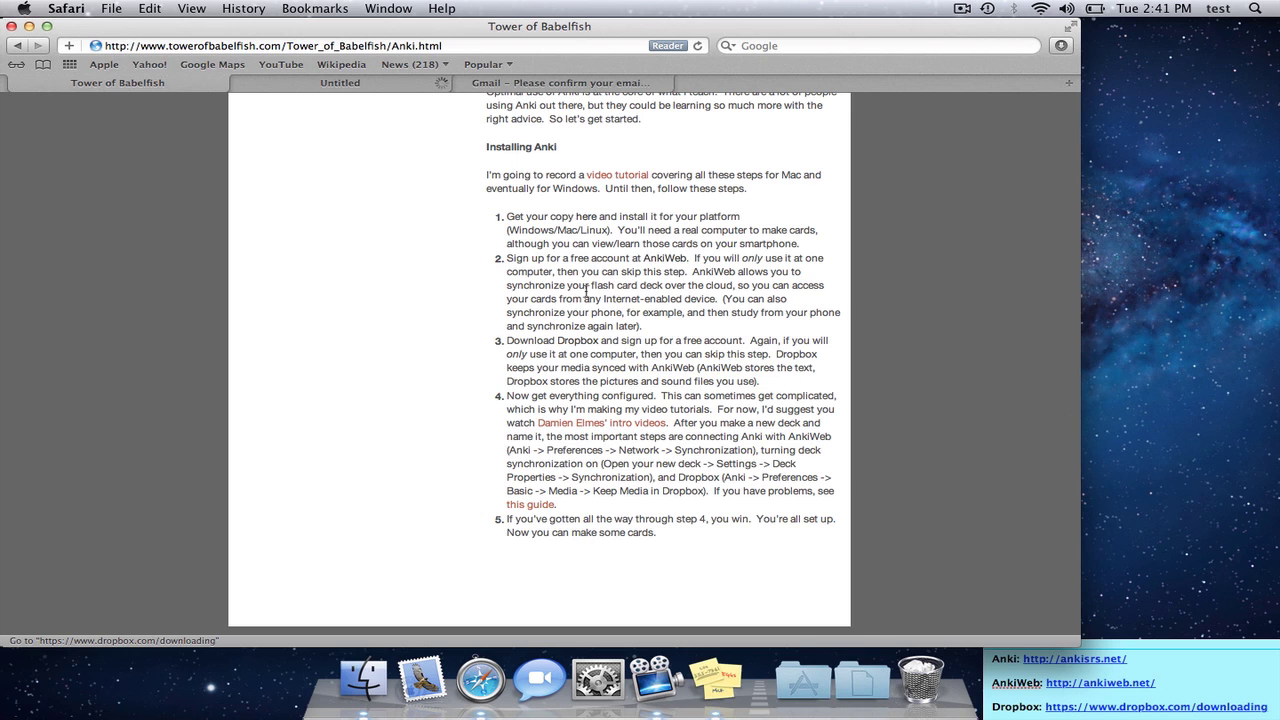
click(330, 82)
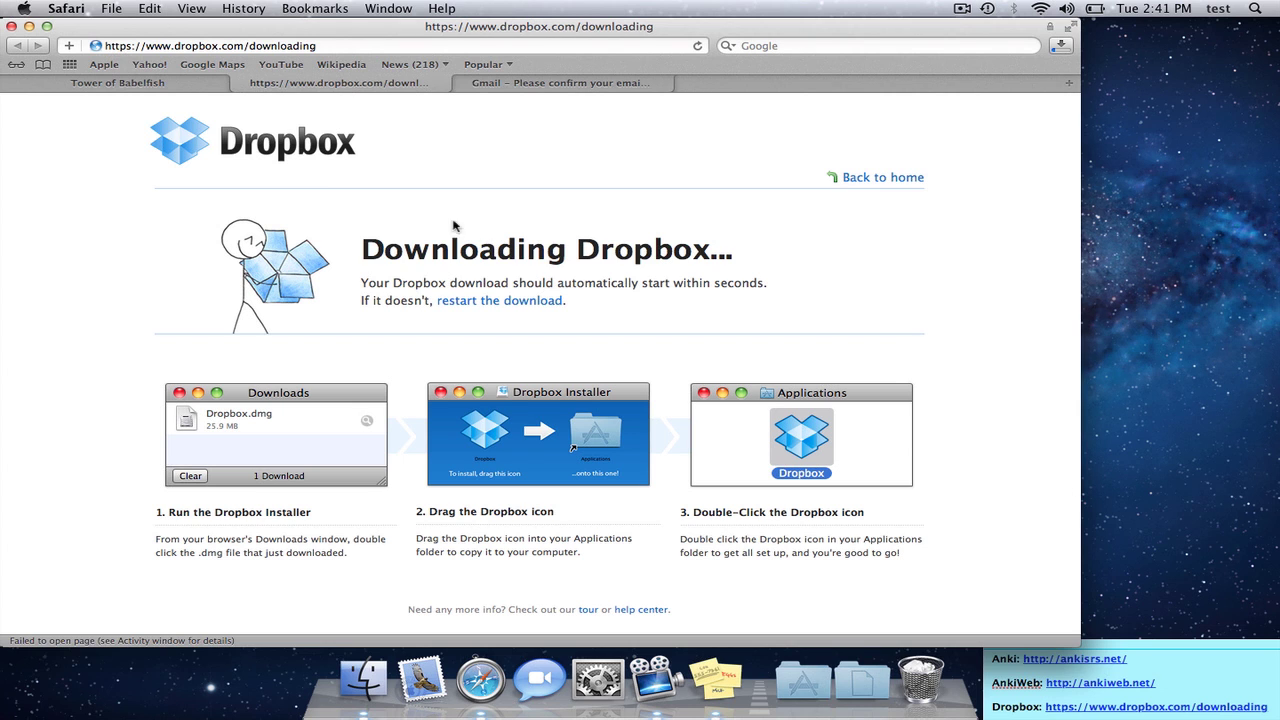
click(240, 83)
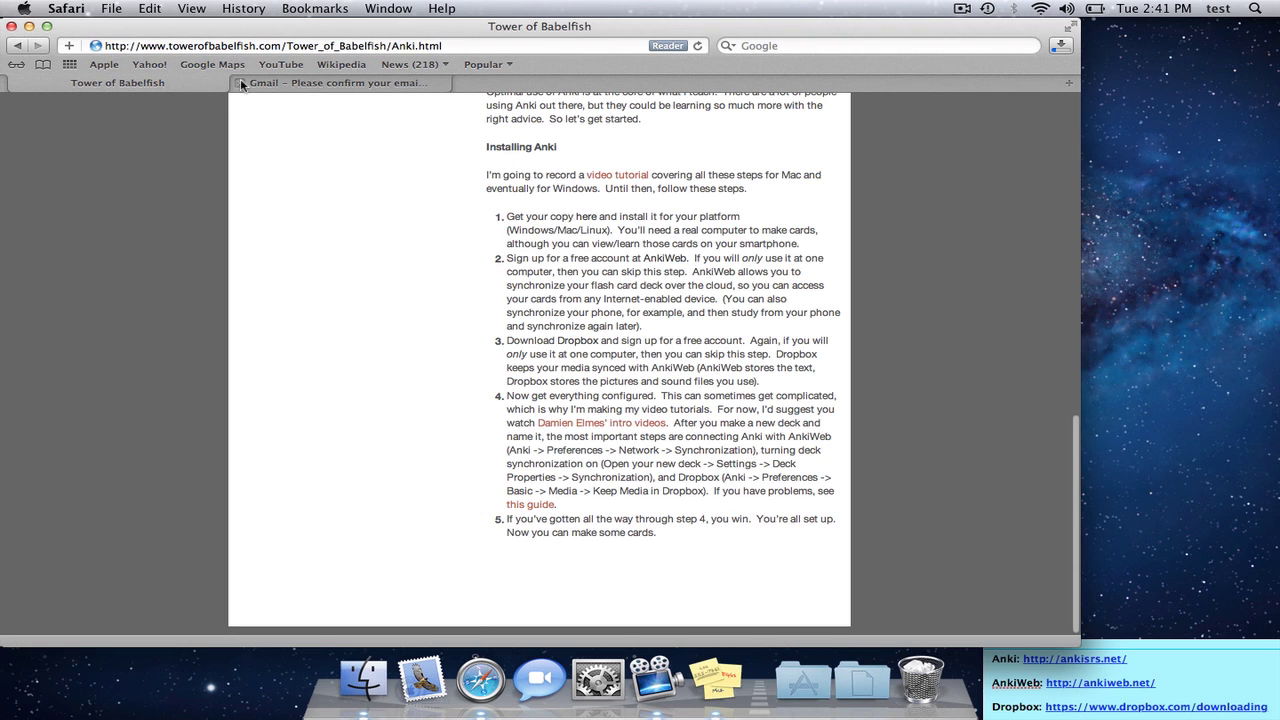
click(1058, 46)
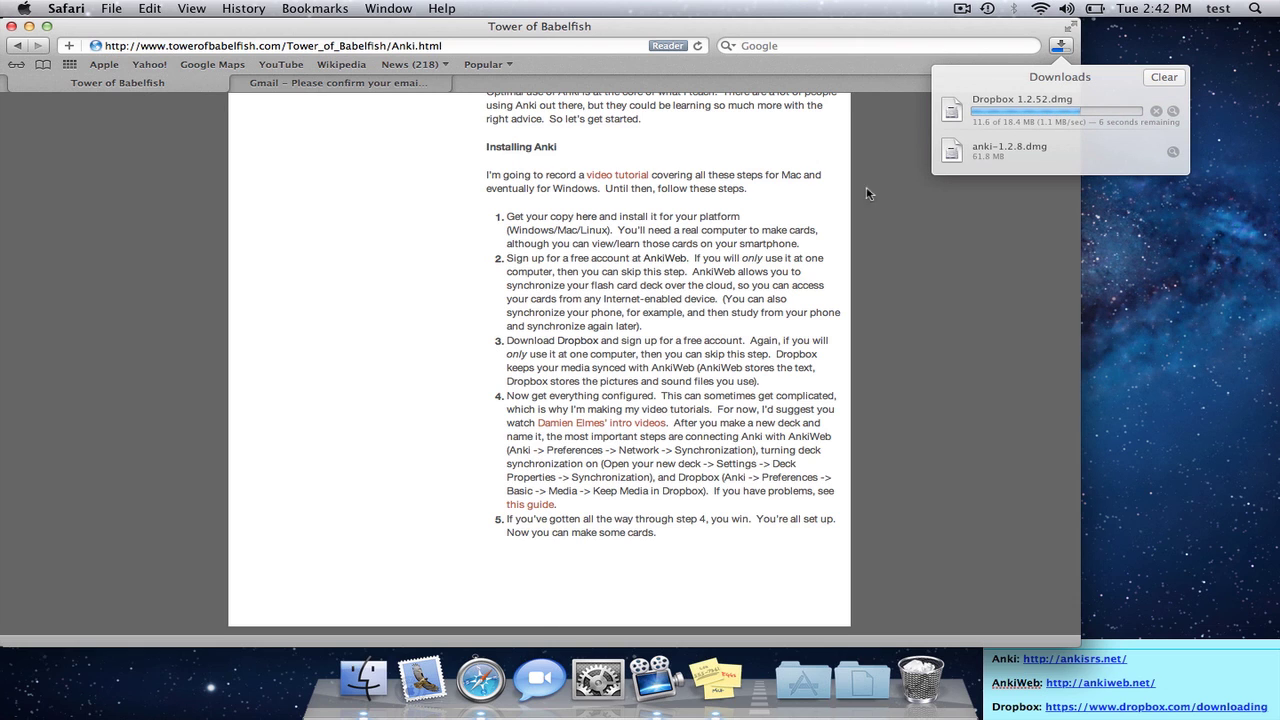
Open Dropbox 1.2.52.dmg from Downloads and copy Dropbox into Applications.
click(362, 680)
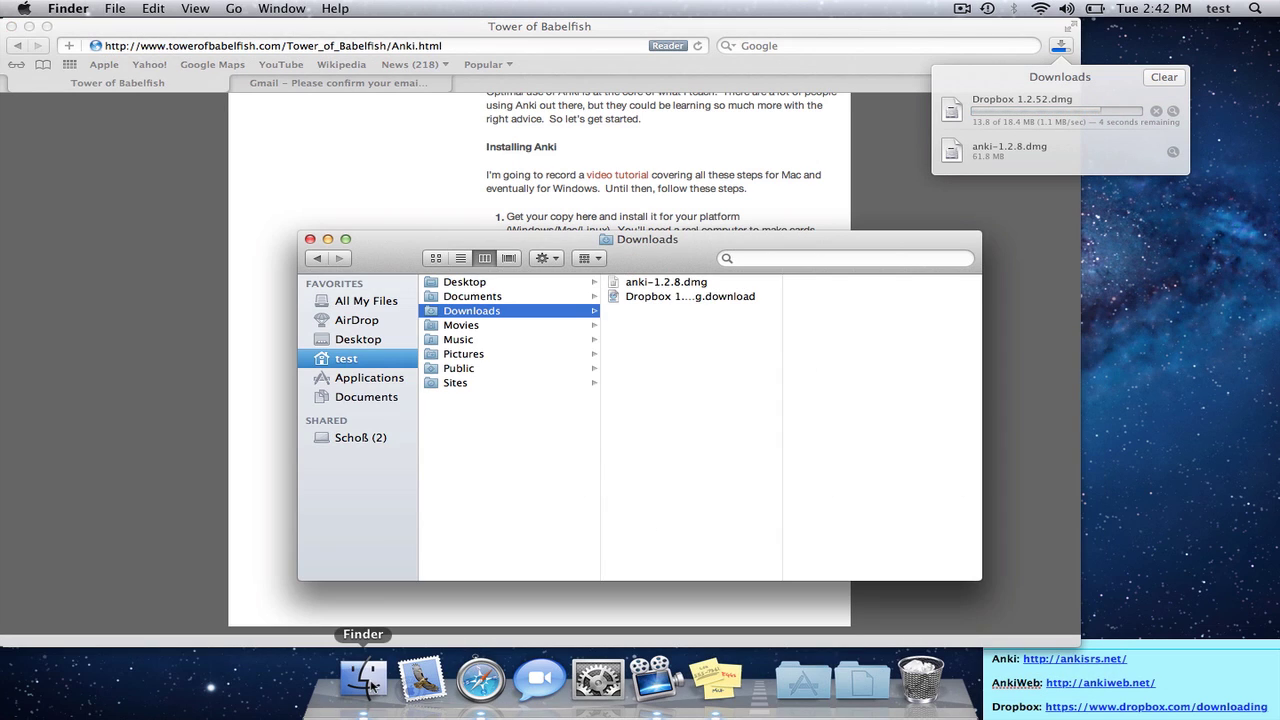
click(326, 356)
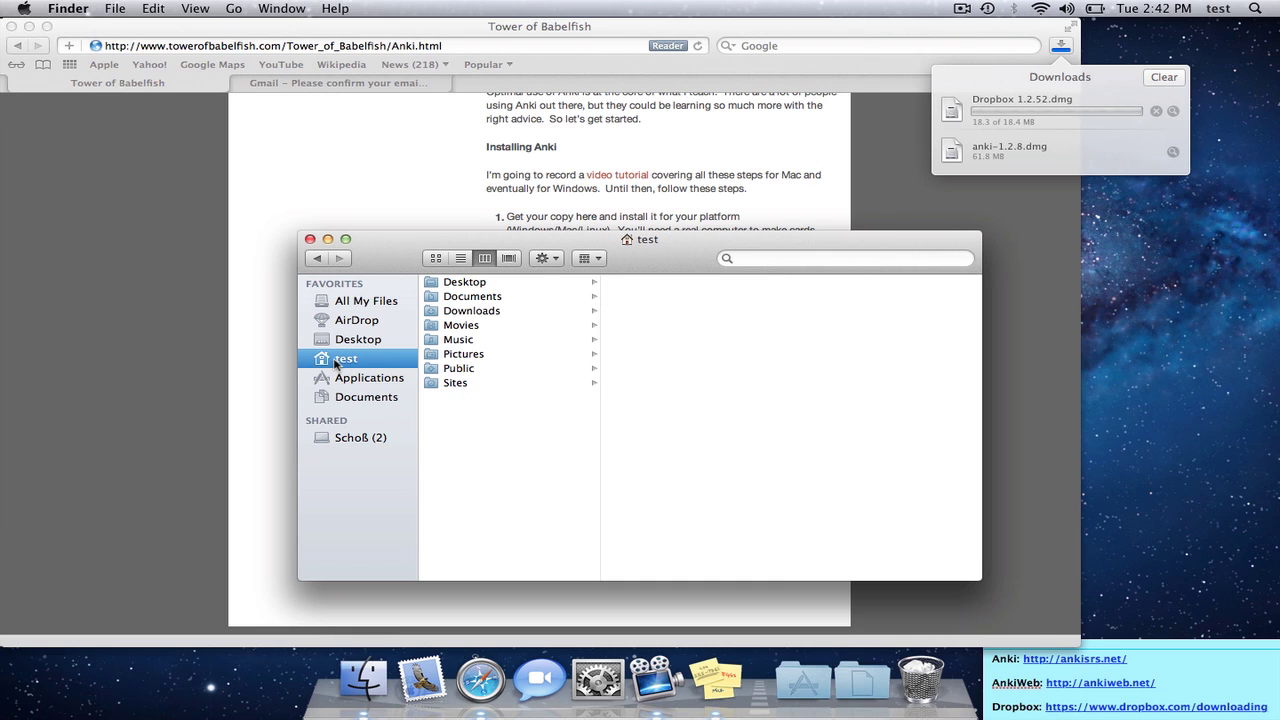
click(486, 312)
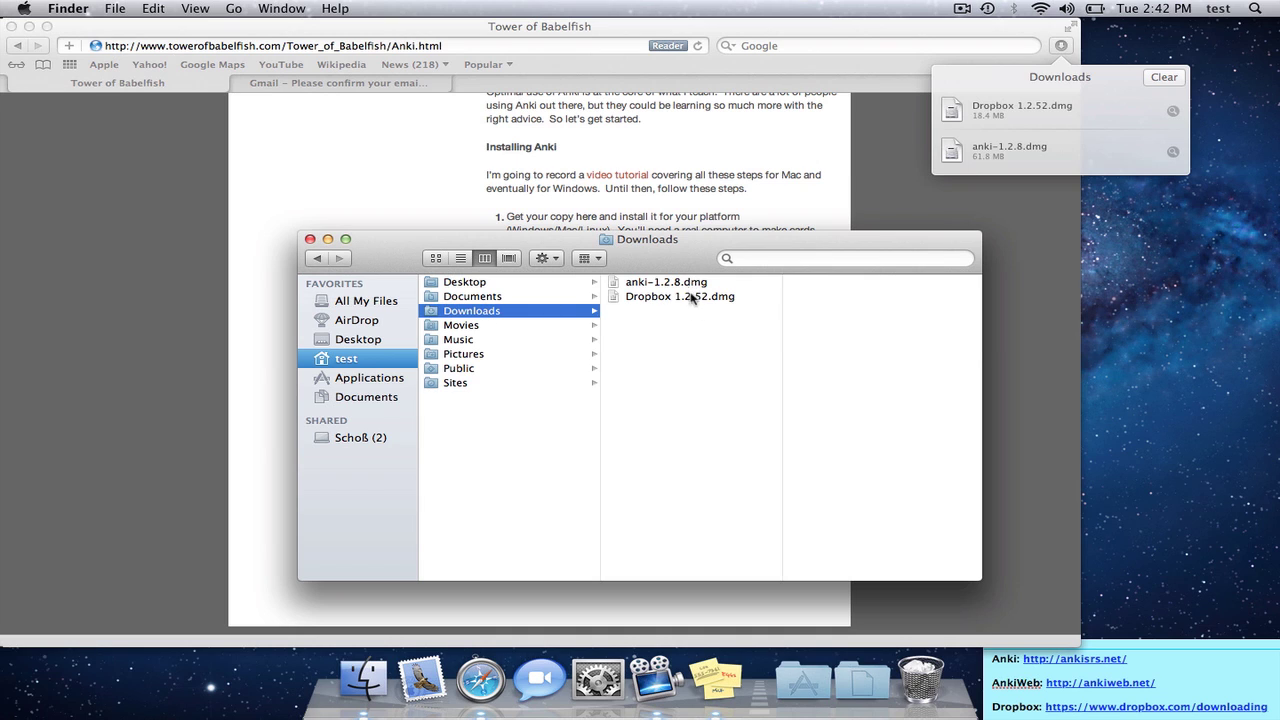
click(612, 298)
double_click(612, 298)
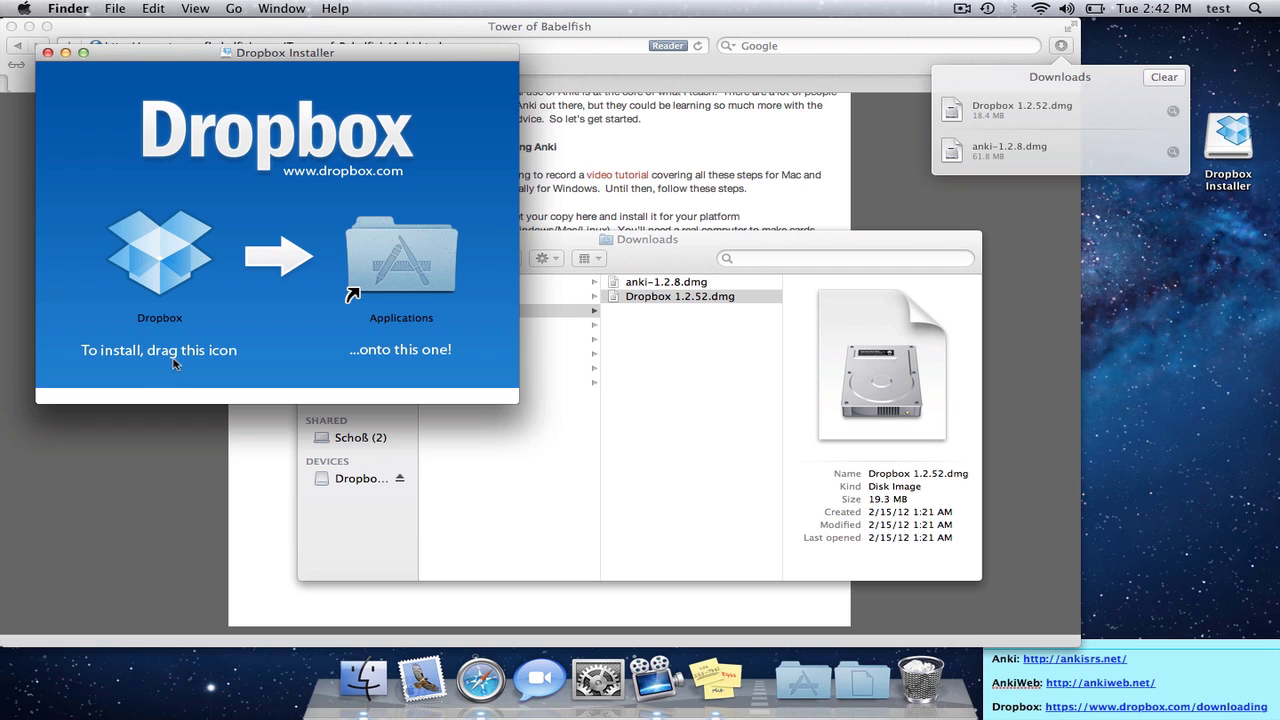
drag(174, 270, 379, 256)
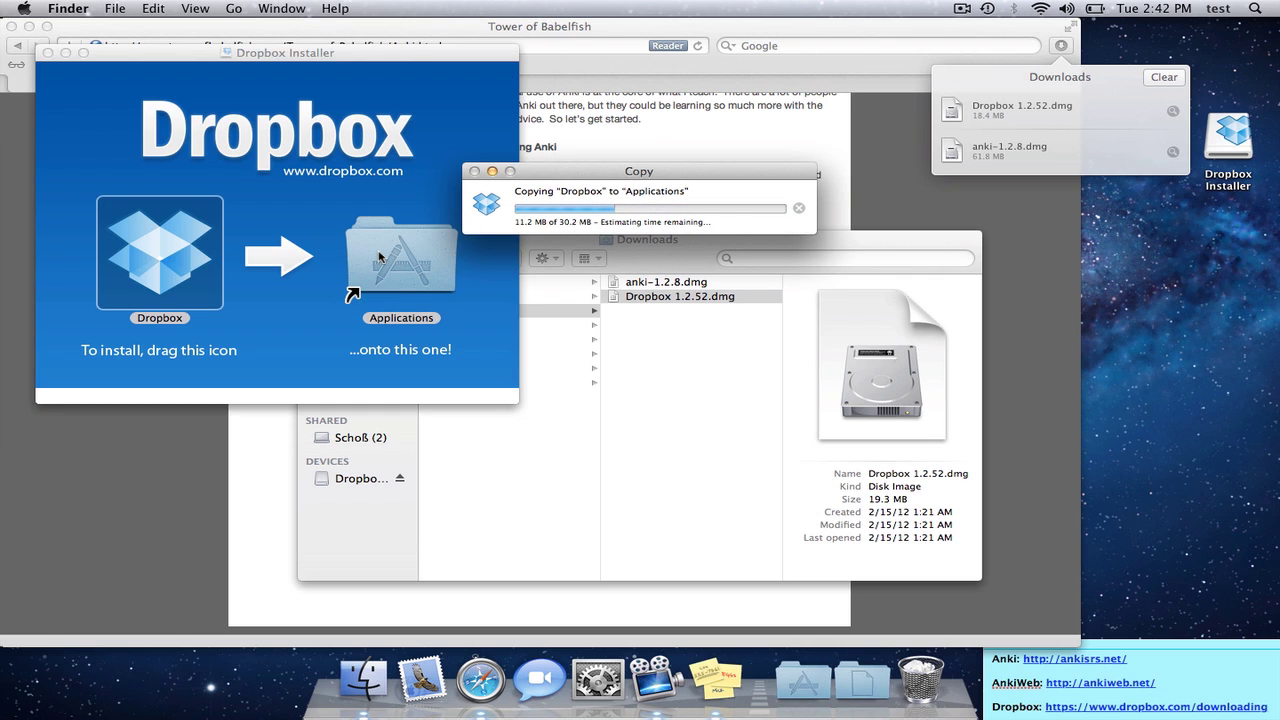
click(47, 53)
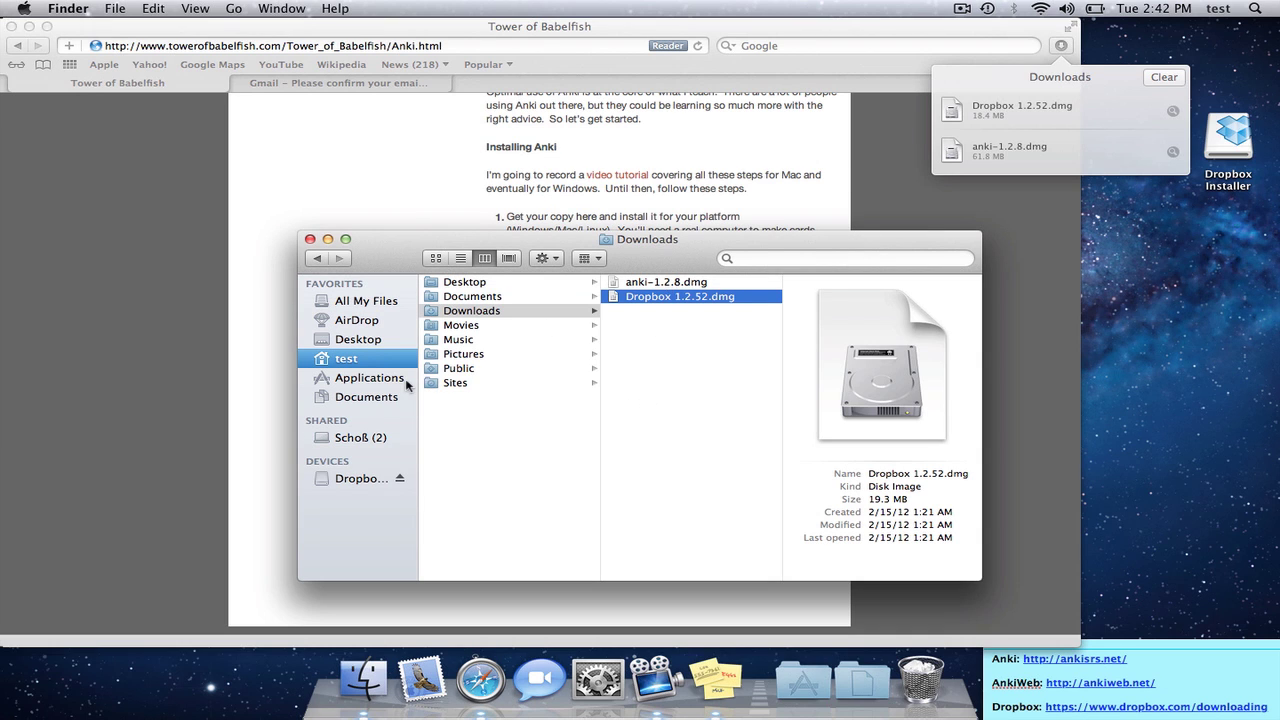
Launch Dropbox from the Applications folder.
click(360, 379)
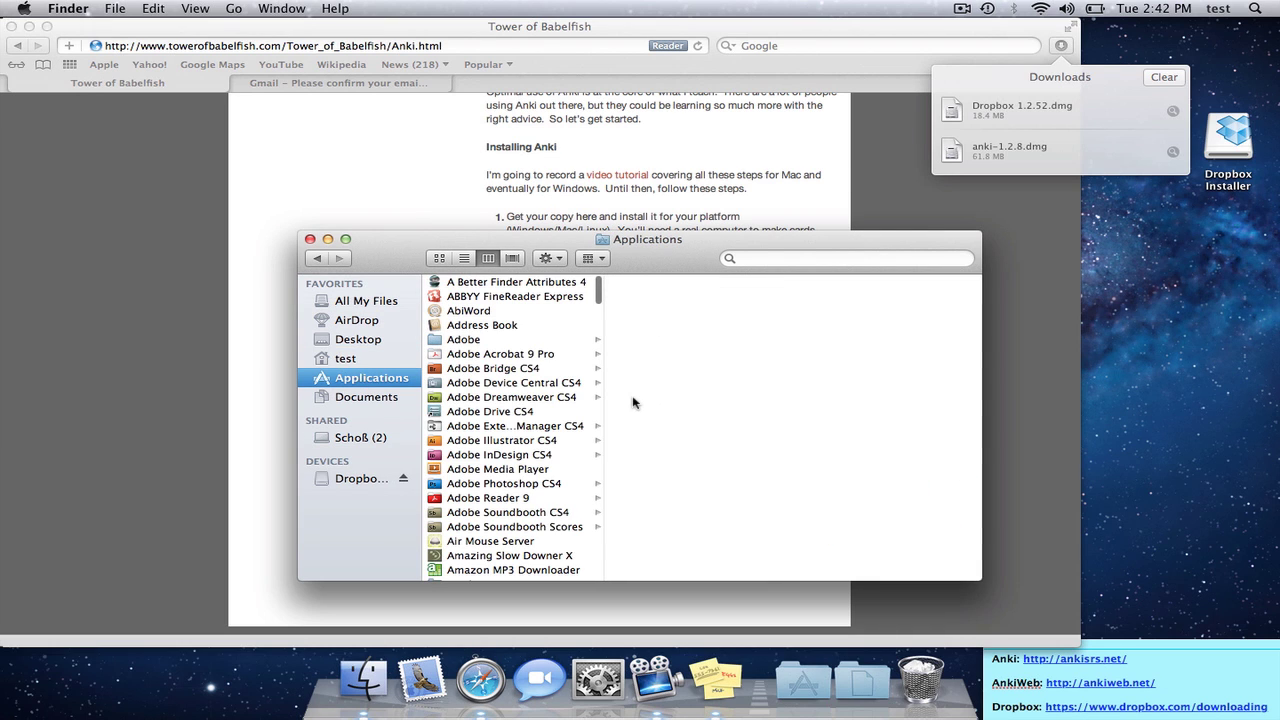
scroll(573, 366, down, 5)
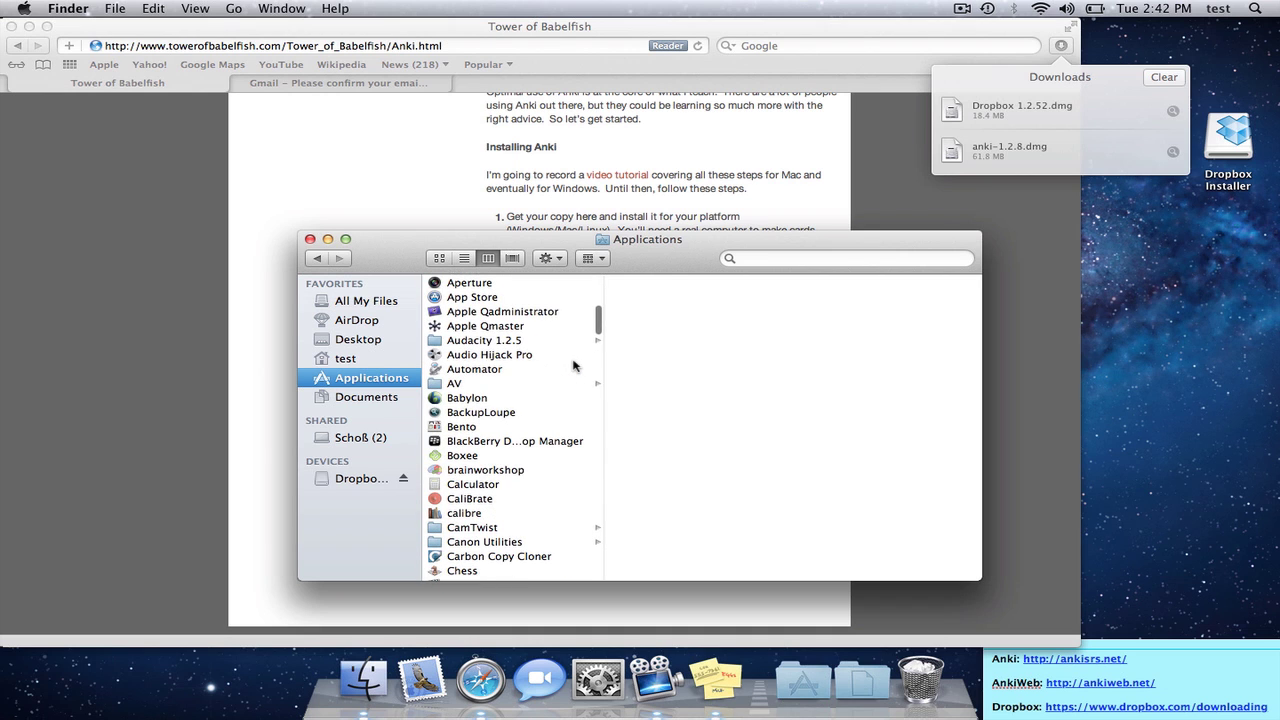
scroll(573, 366, down, 5)
scroll(573, 366, down, 2)
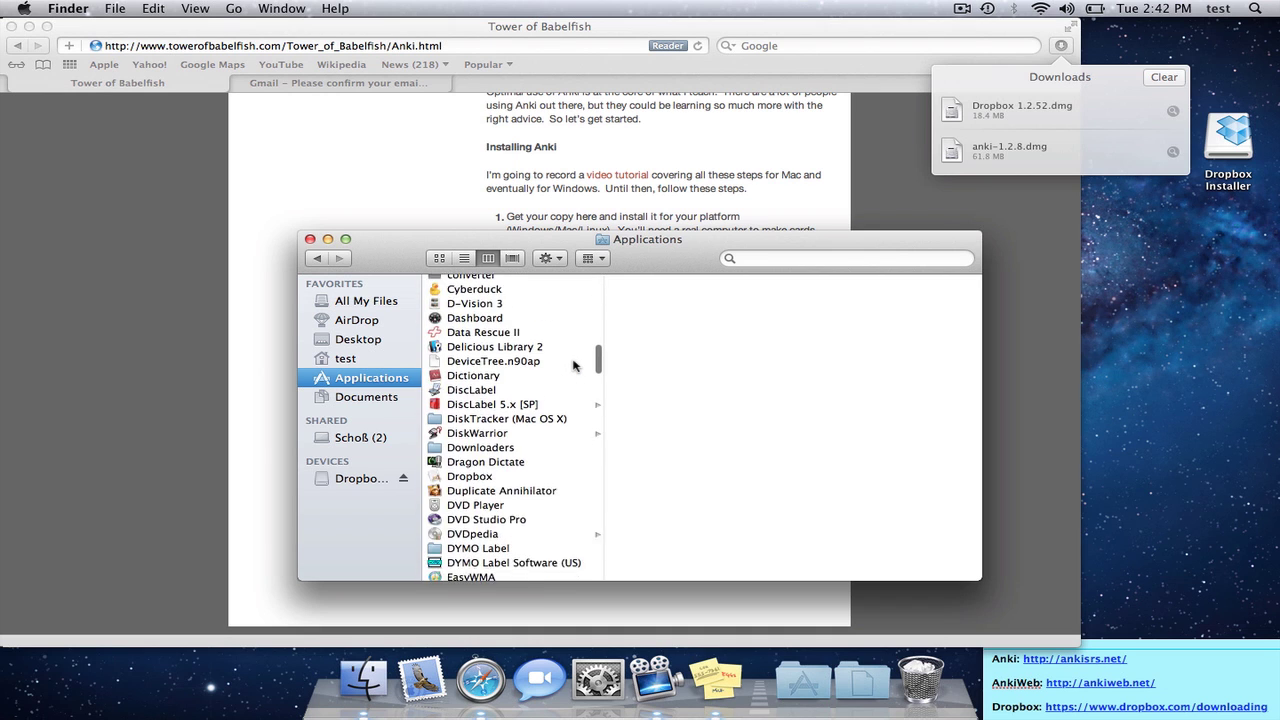
scroll(573, 366, down, 5)
scroll(573, 366, up, 3)
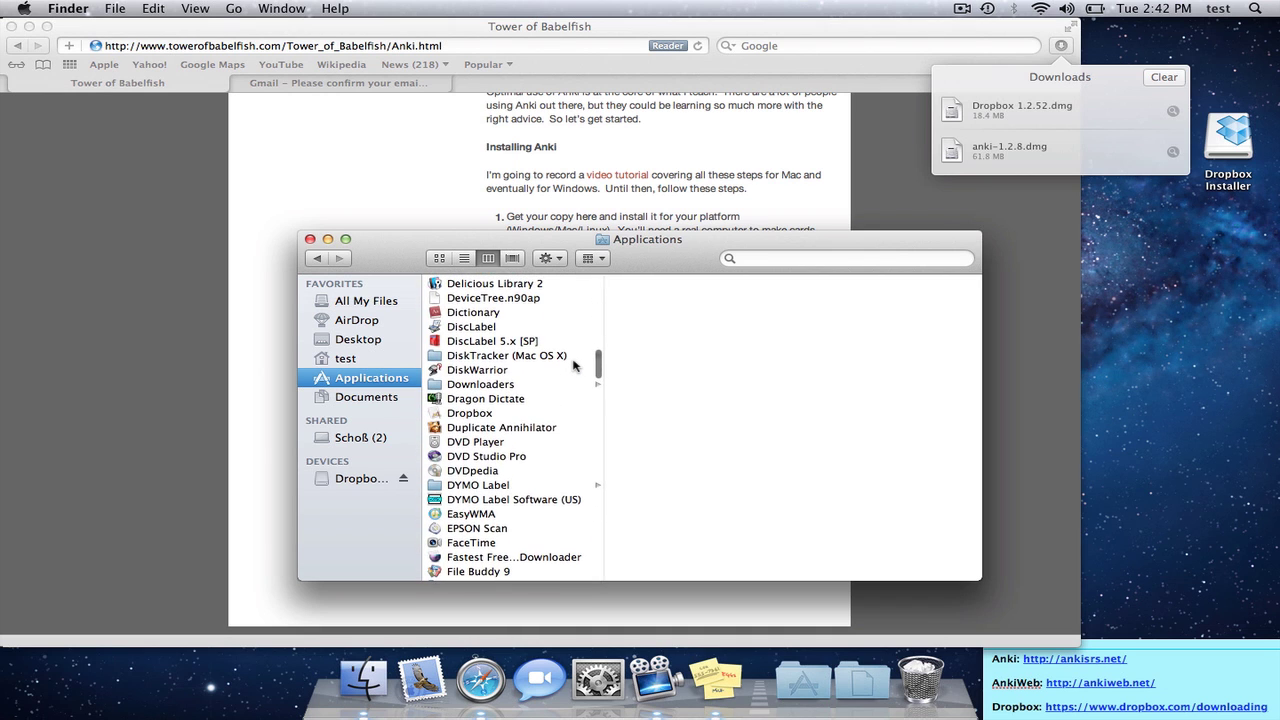
click(460, 415)
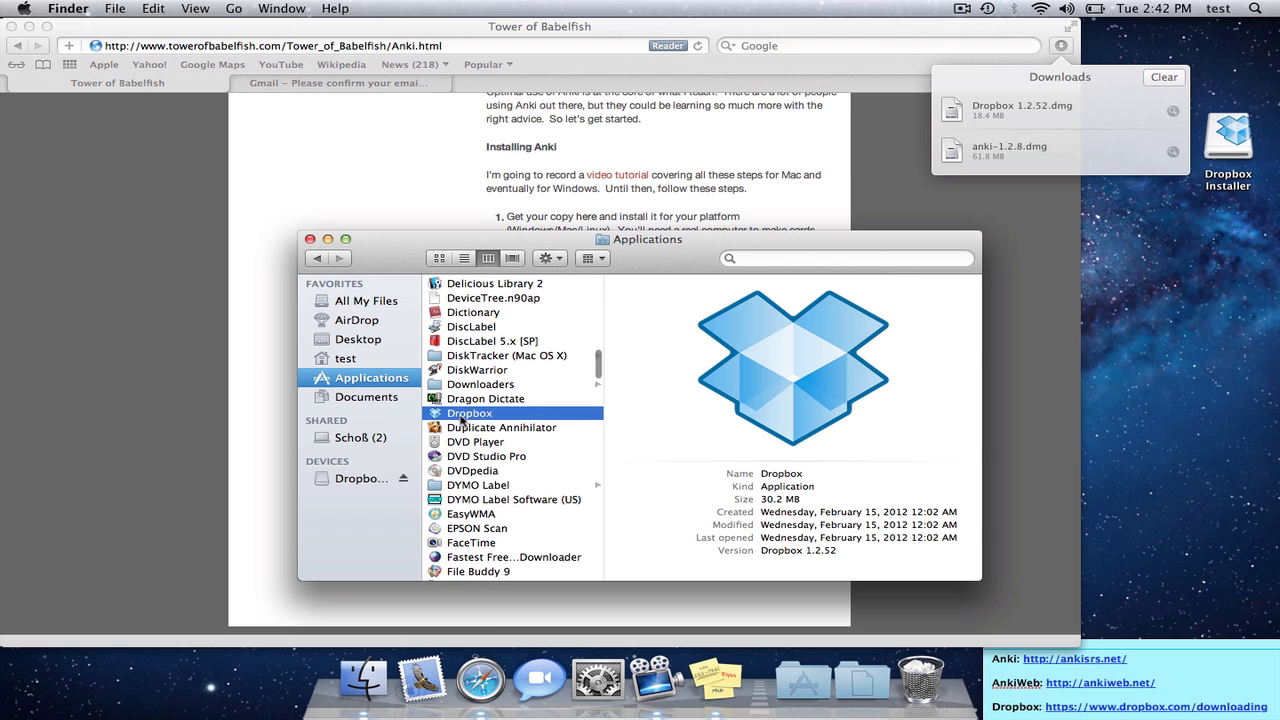
double_click(461, 416)
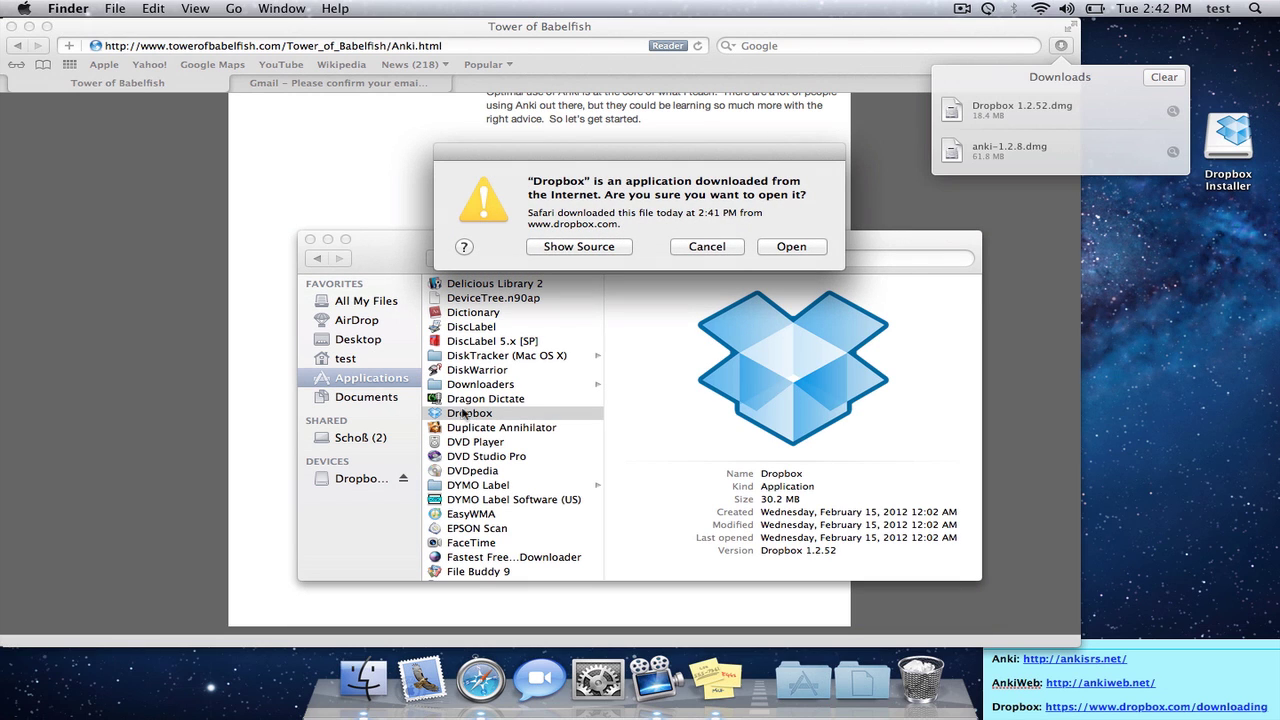
click(788, 246)
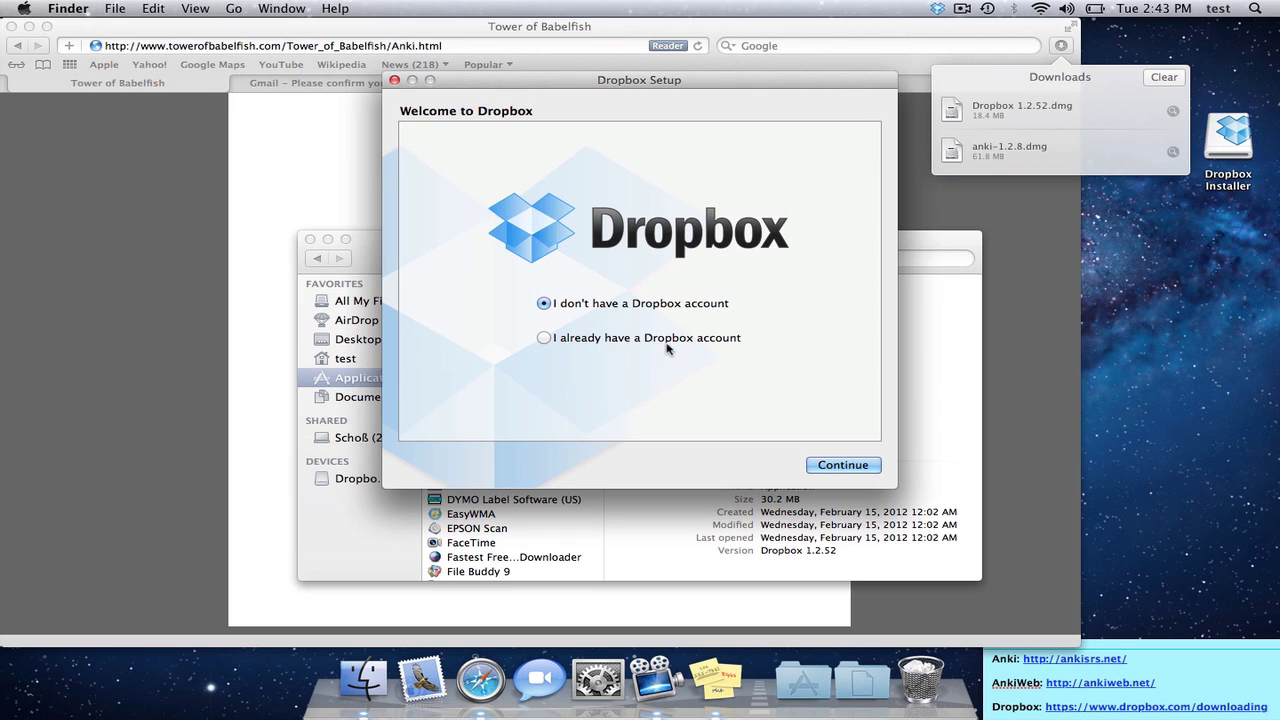
click(857, 466)
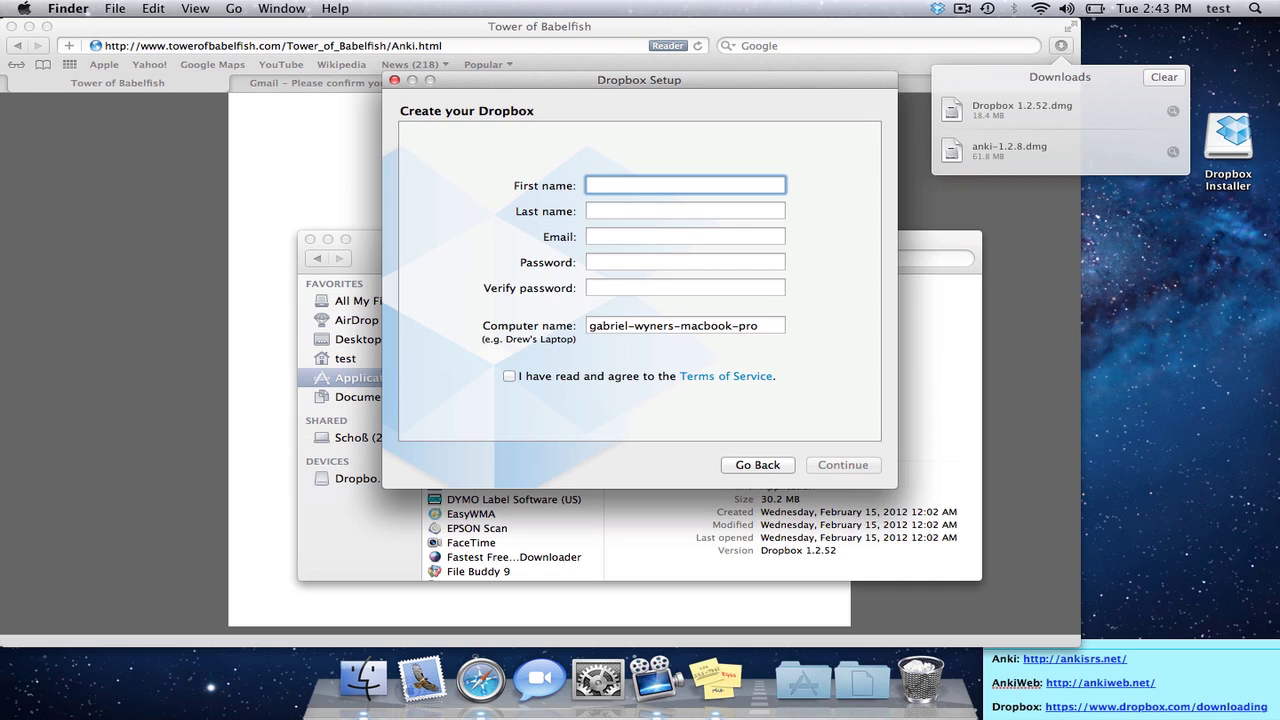
text(Gabe)
key(Tab)
text(Wyner)
key(Tab)
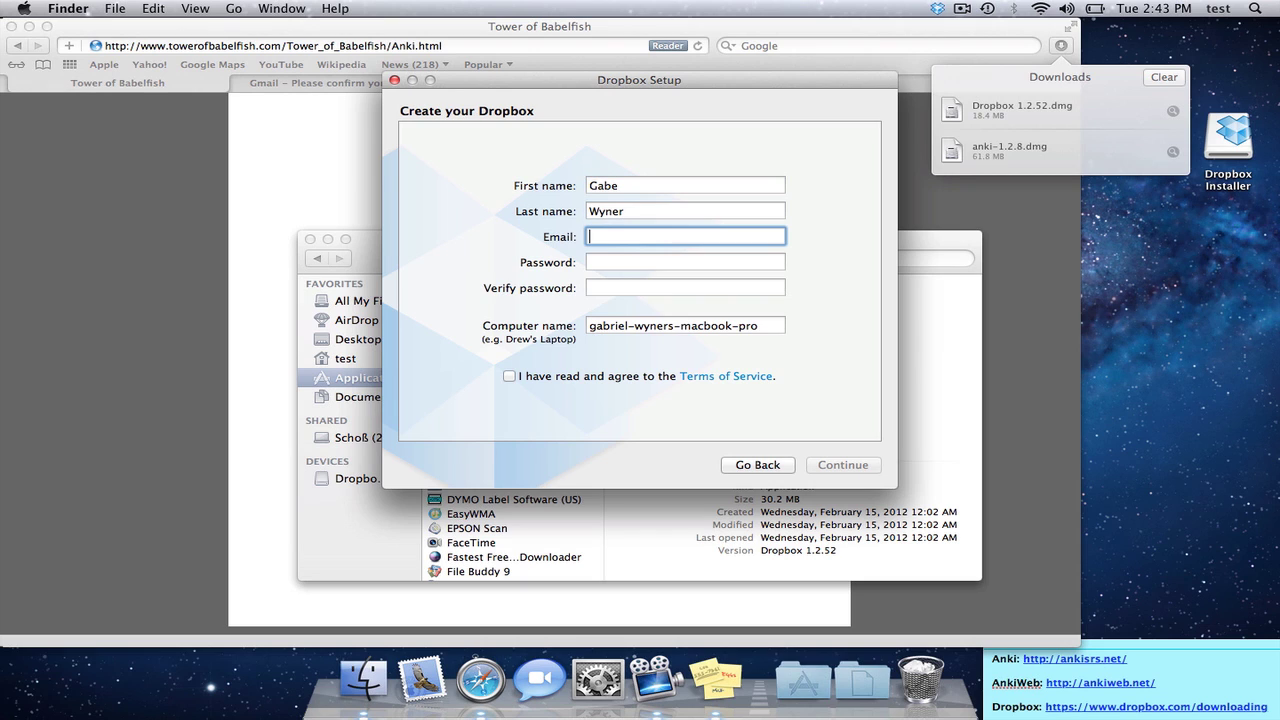
Enter the password in both fields, accept the Dropbox terms, and submit.
key(Tab)
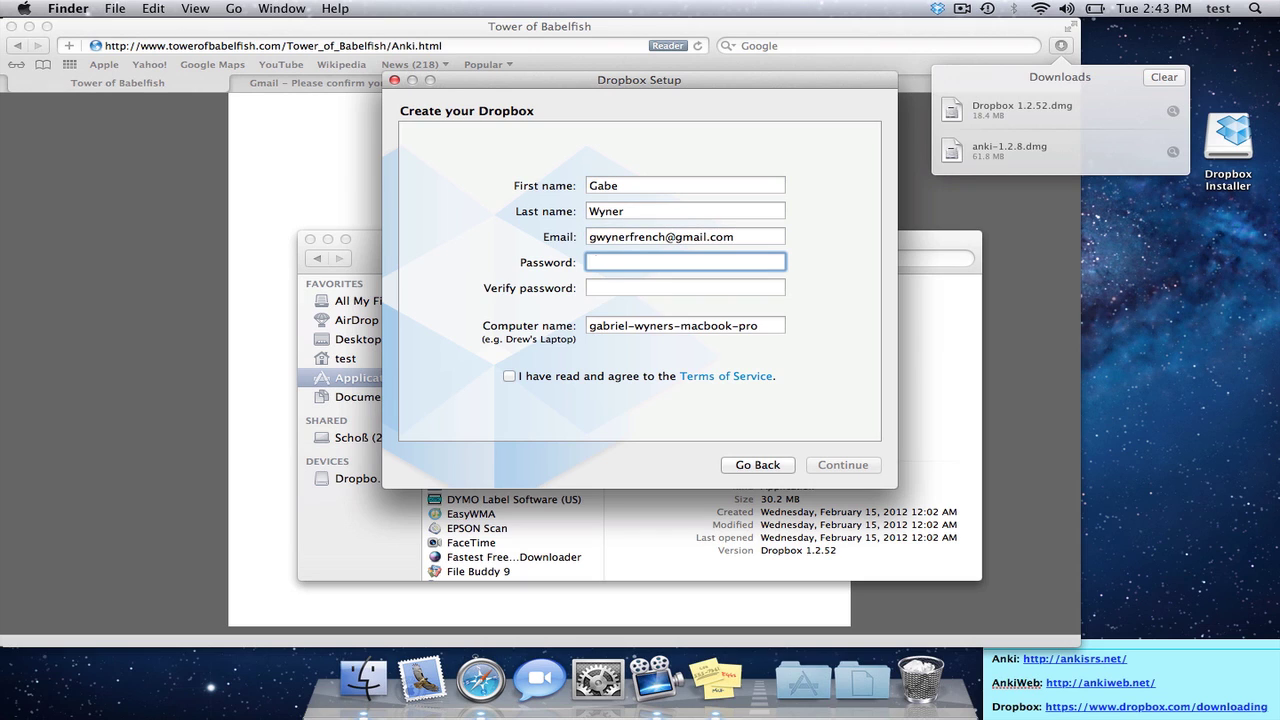
text(*)
key(Tab)
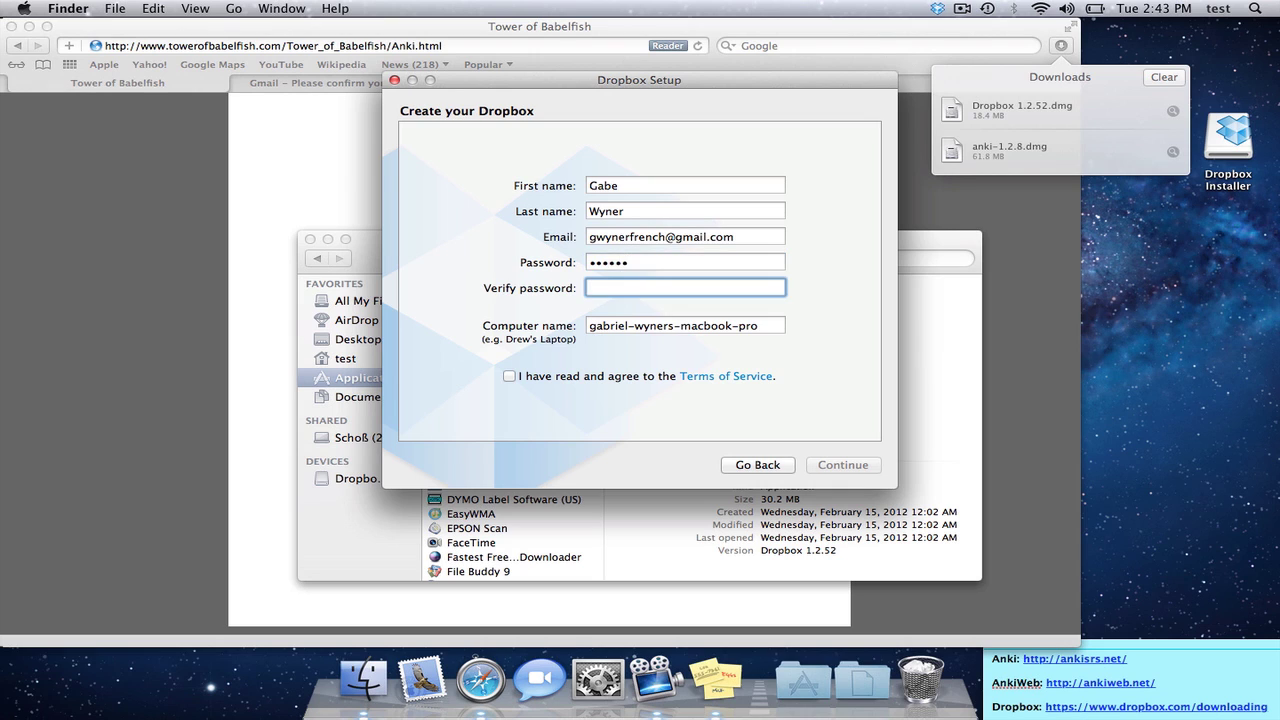
key(shift+Tab)
key(Right)
key(BackSpace)
key(Tab)
text(*****)
click(511, 375)
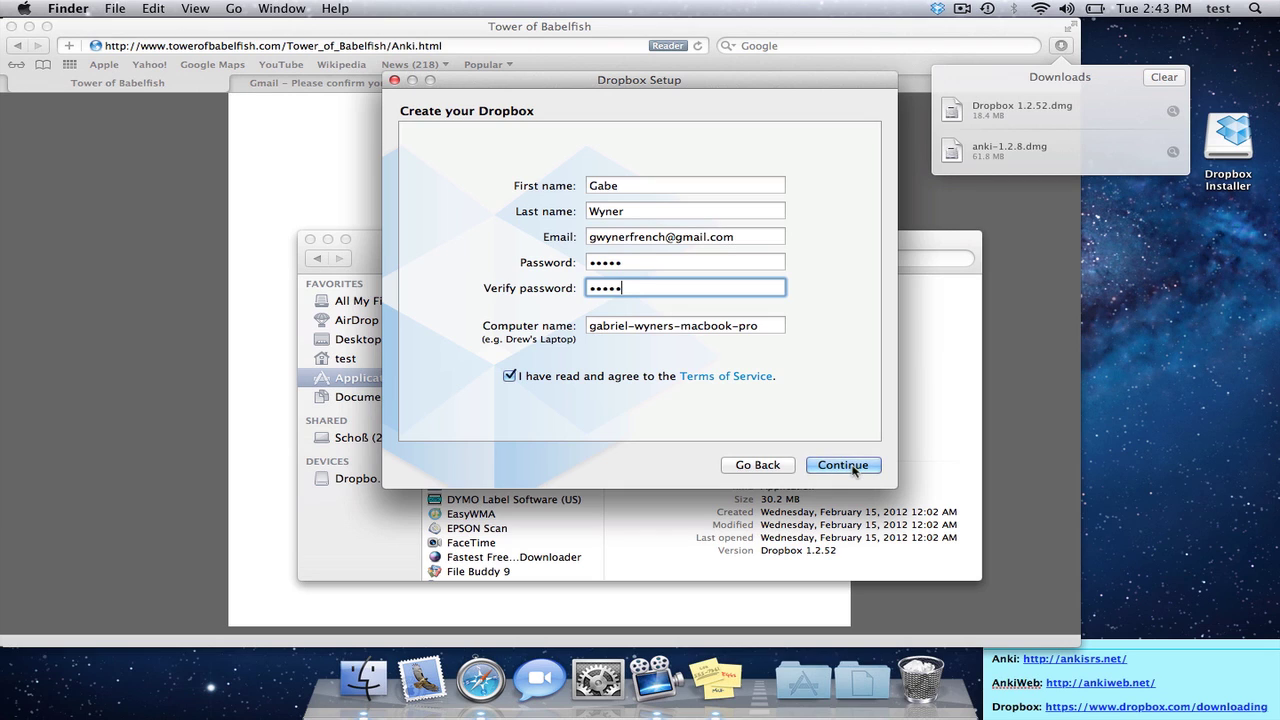
click(853, 467)
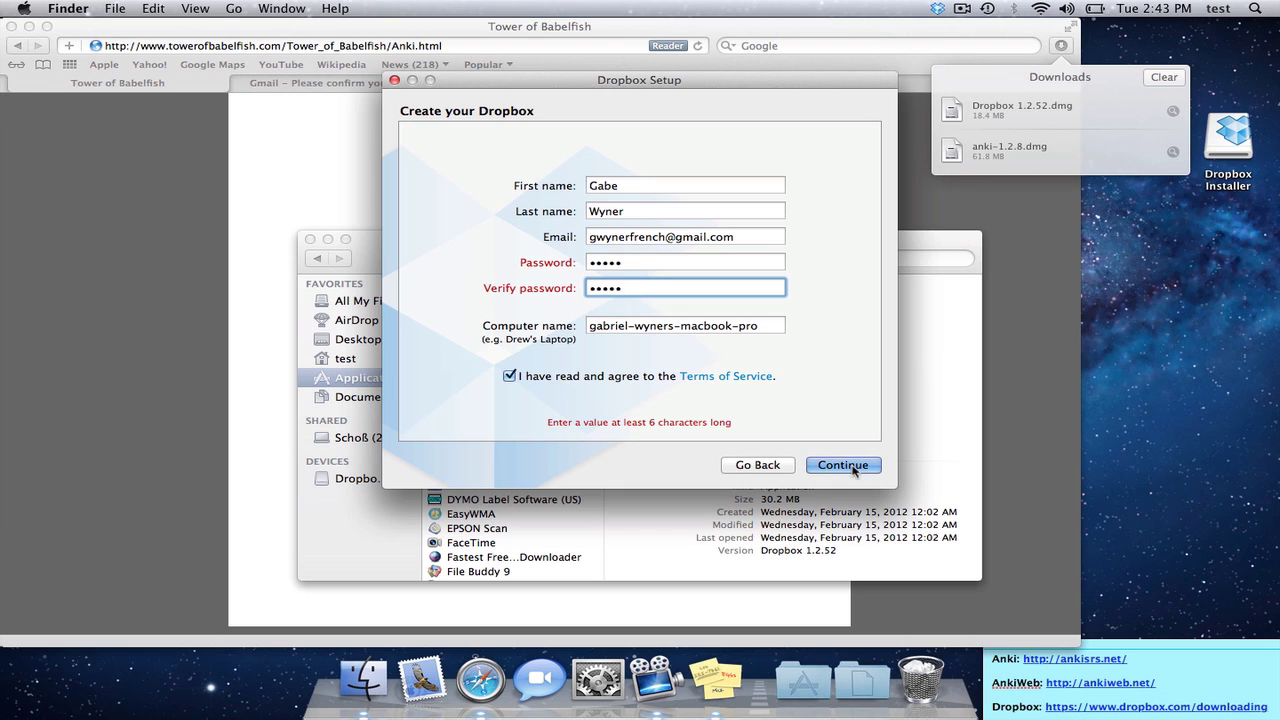
Lengthen both passwords to six characters and resubmit the account details.
text(1)
click(627, 262)
text(1)
click(858, 466)
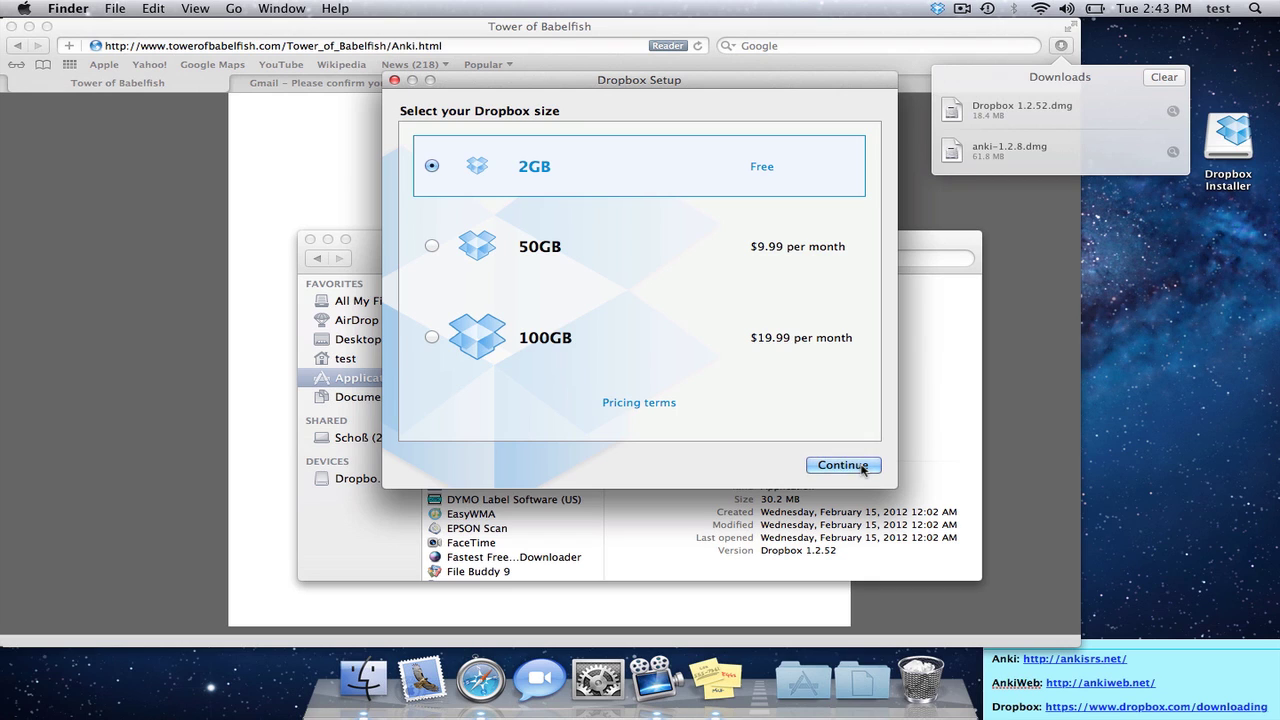
Choose the free 2GB plan and Typical install, skip the tour, and finish without opening the folder.
click(862, 467)
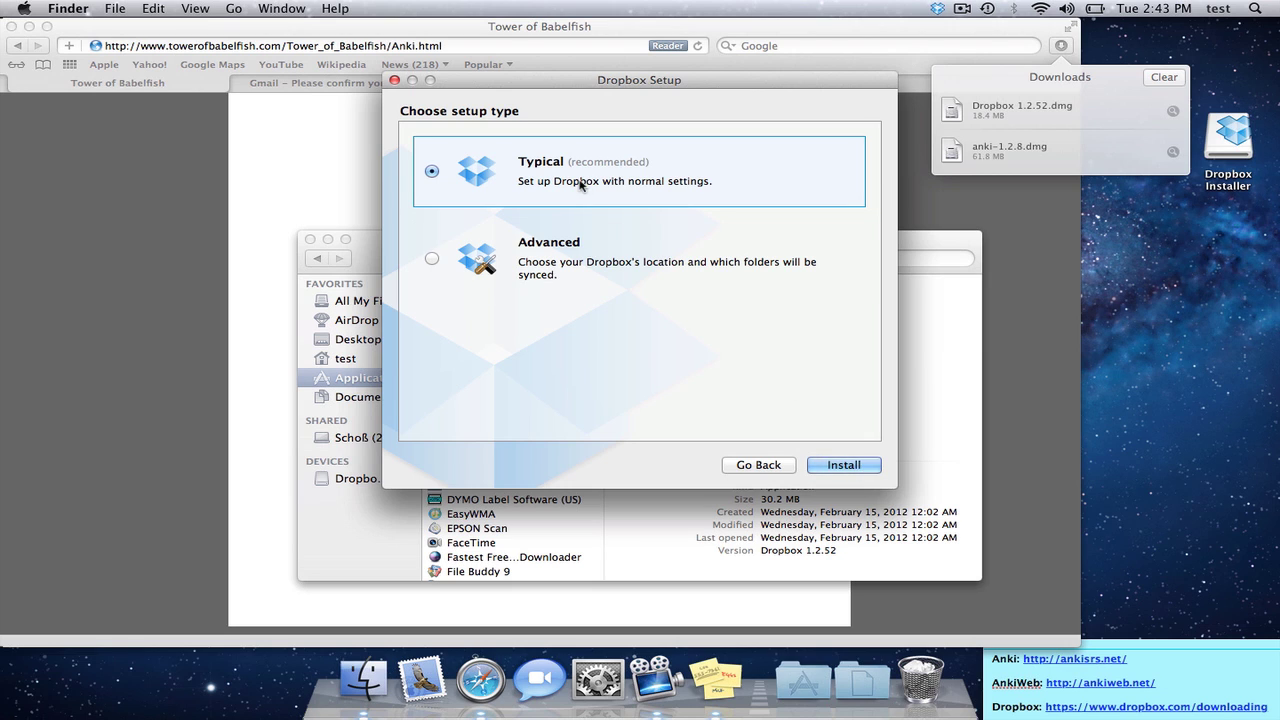
click(840, 466)
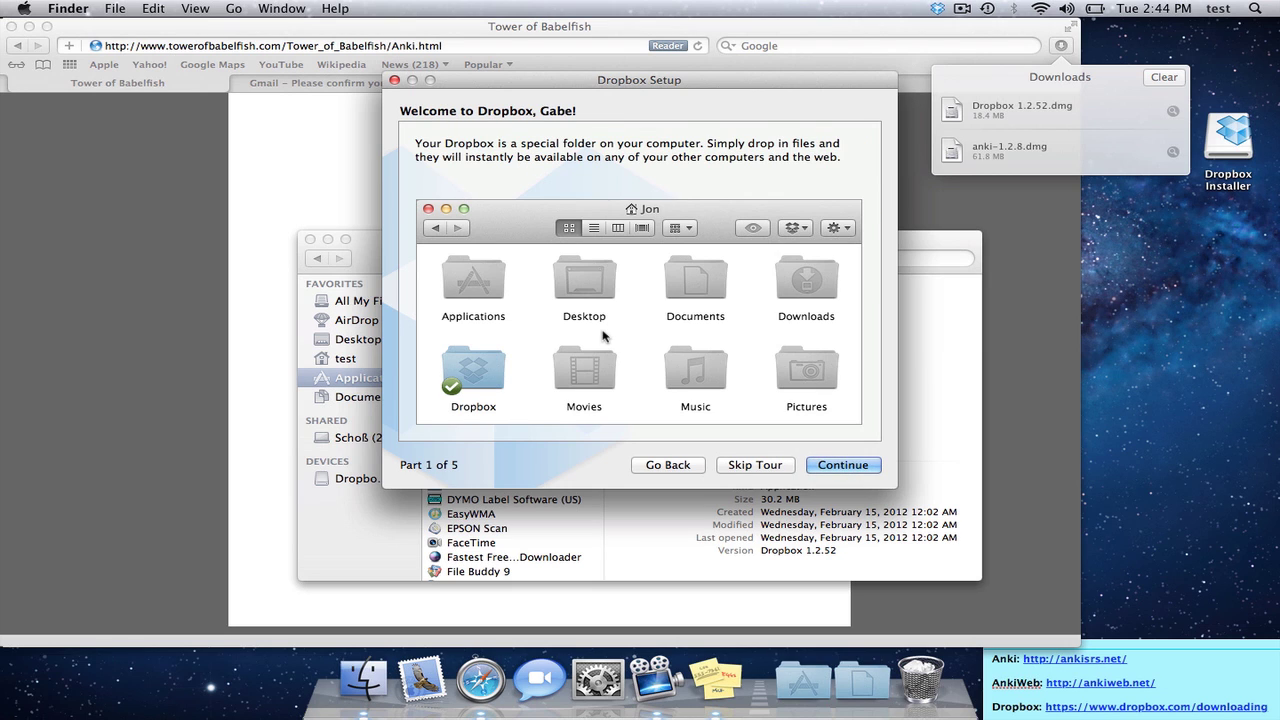
click(757, 468)
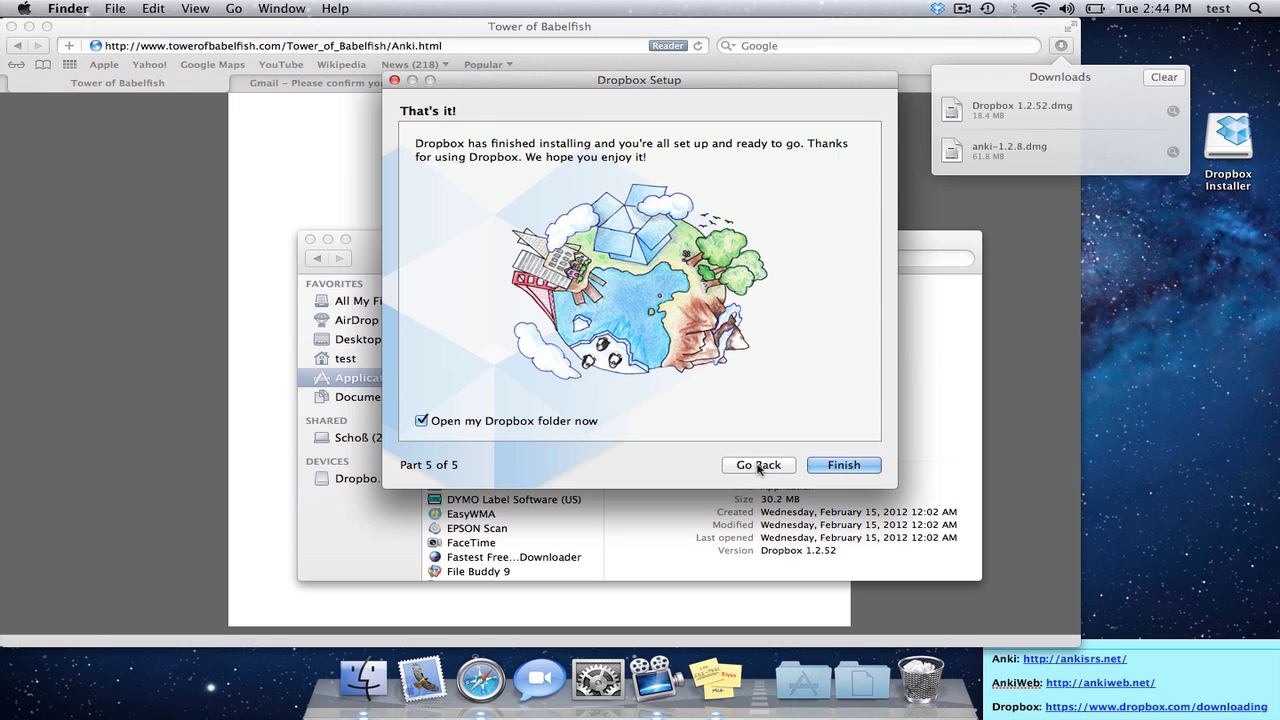
click(421, 421)
click(845, 465)
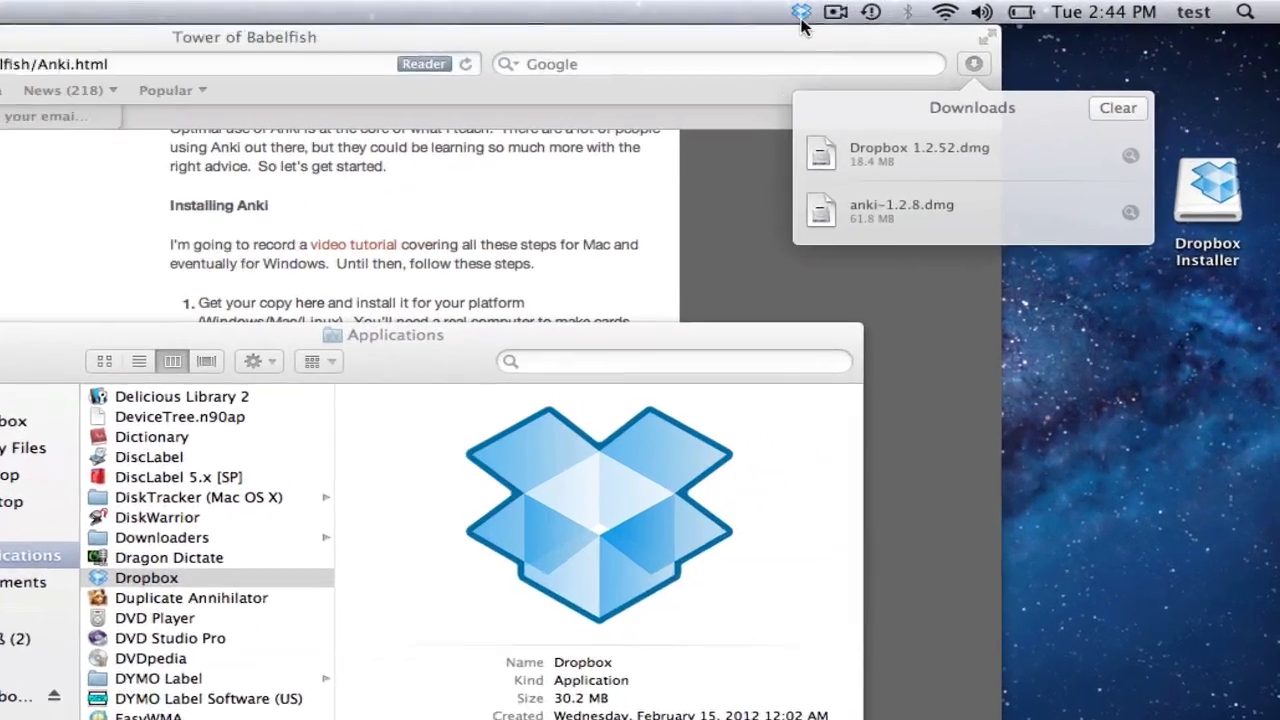
click(801, 18)
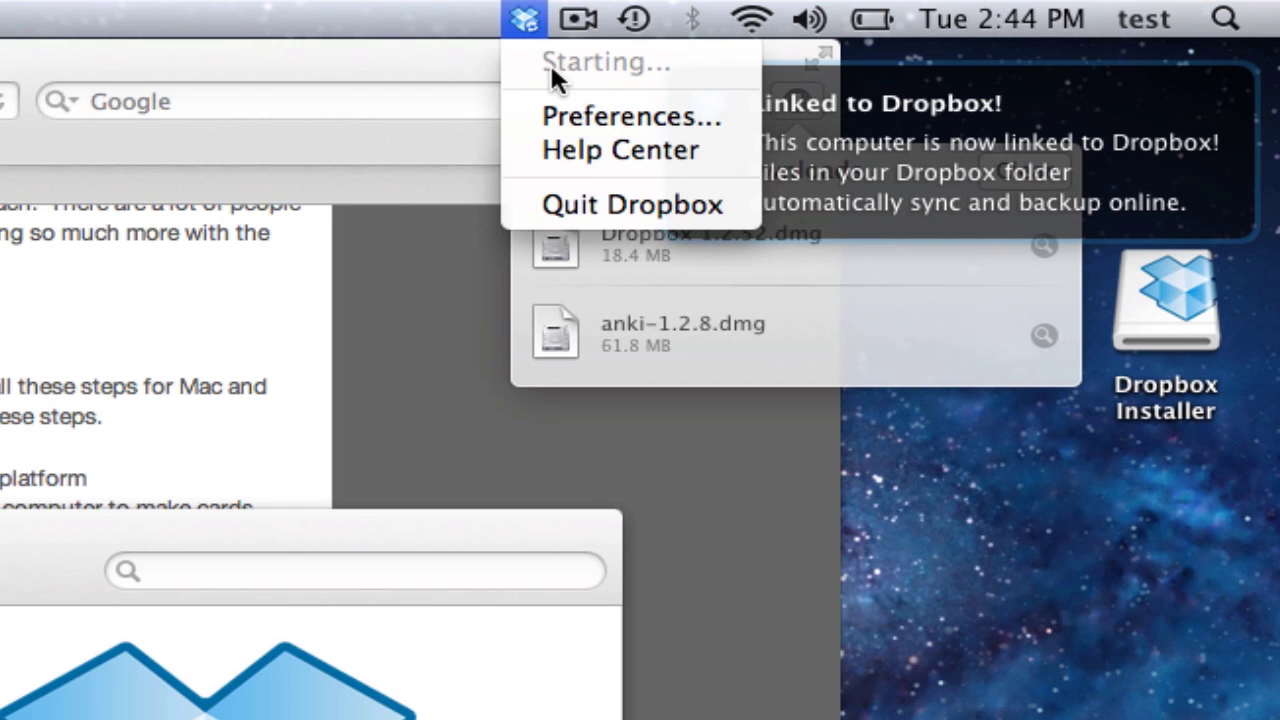
click(523, 20)
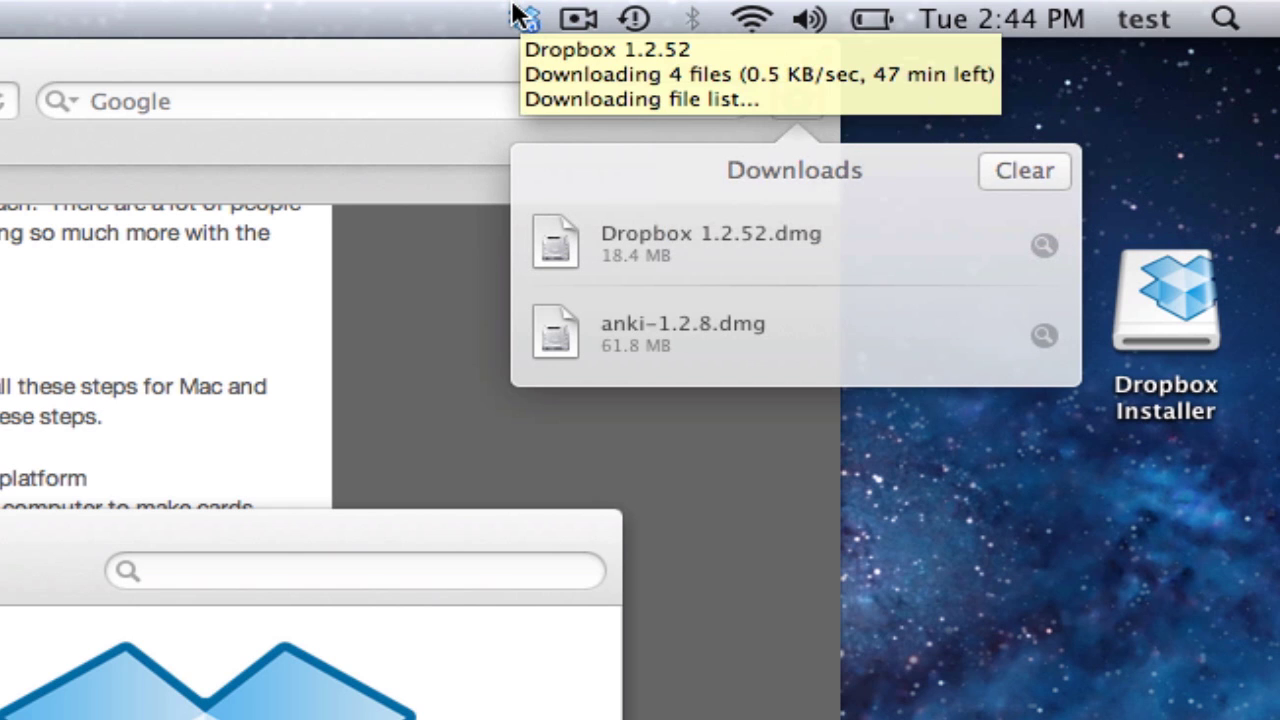
click(517, 17)
mouse_move(694, 129)
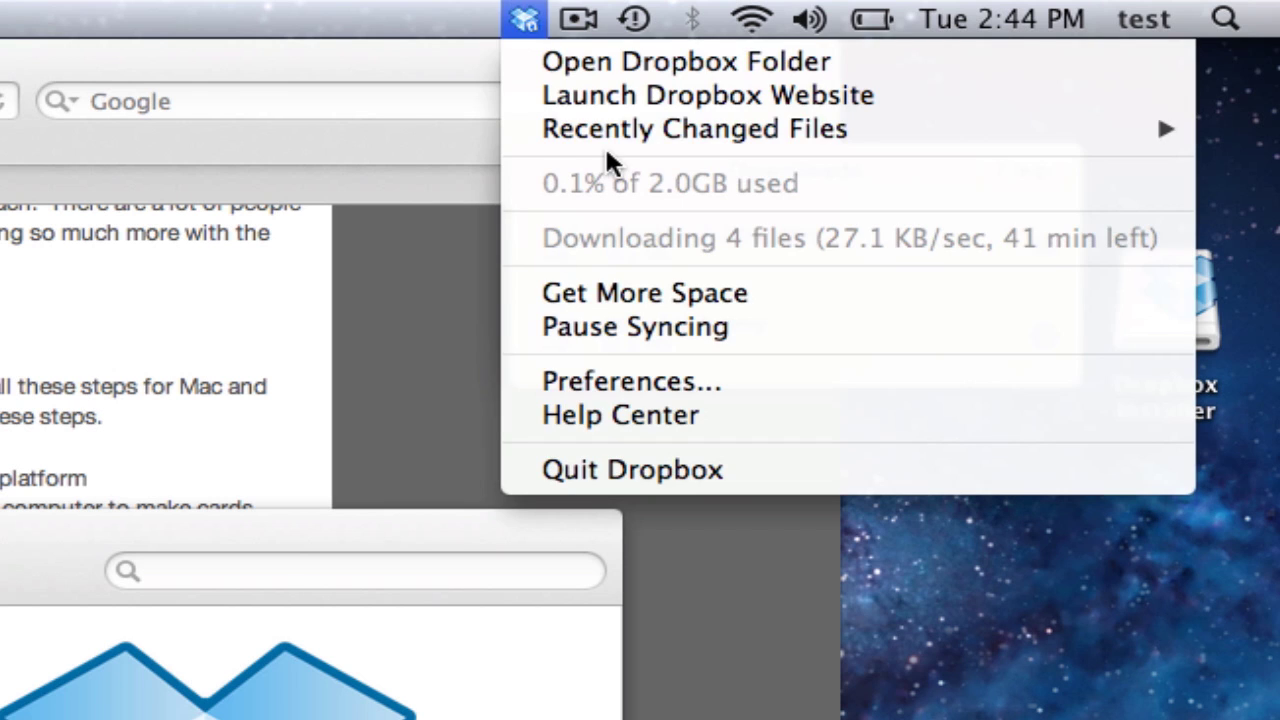
click(524, 18)
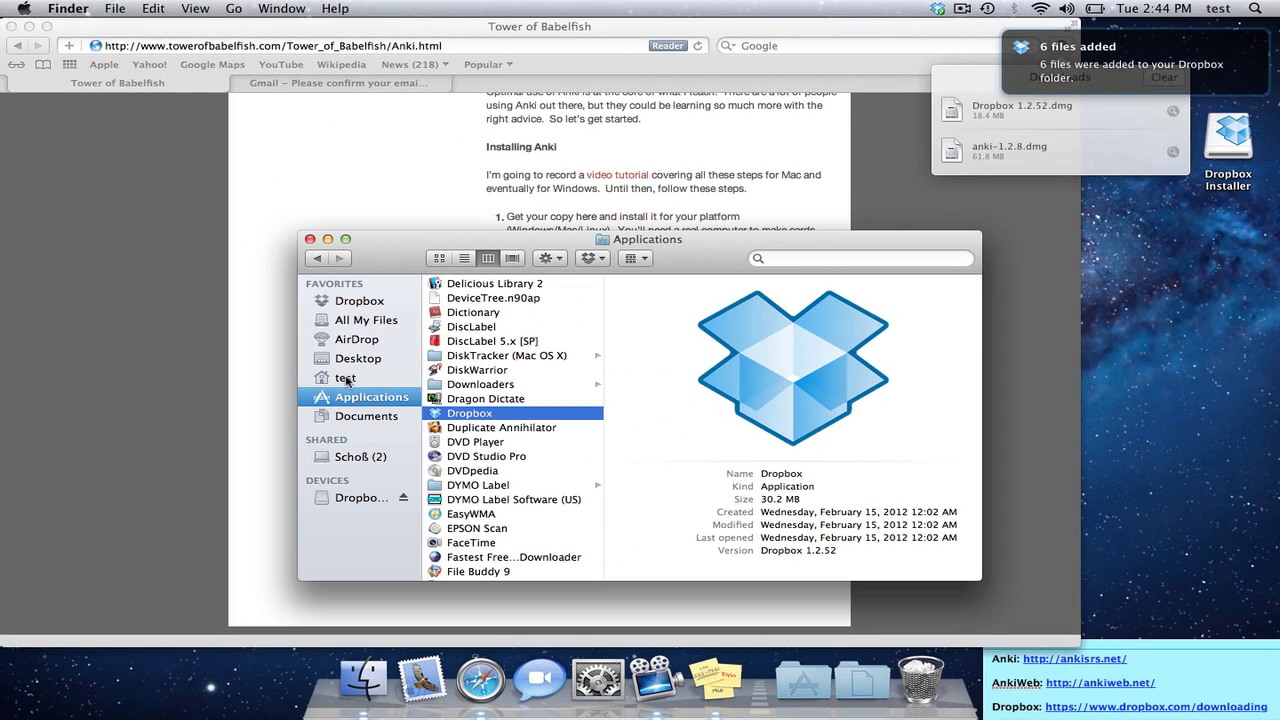
Open the Anki disk image from Downloads and copy Anki into Applications.
click(346, 378)
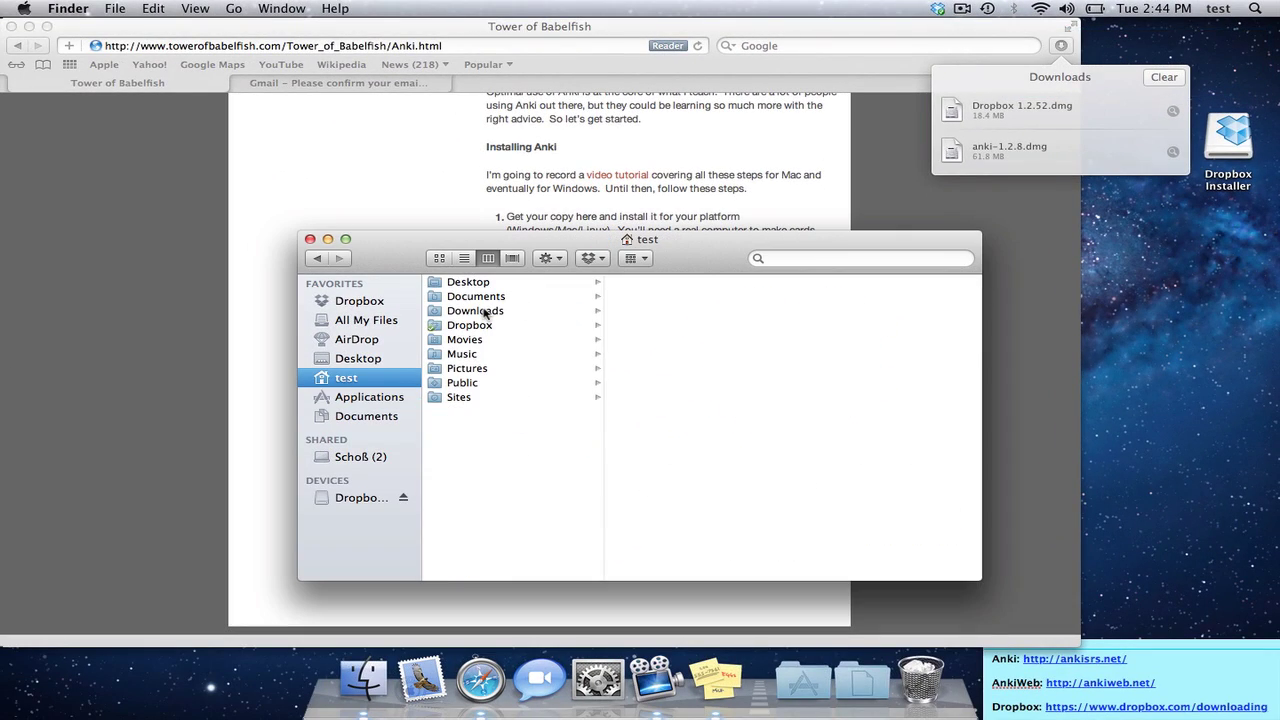
click(485, 313)
click(700, 284)
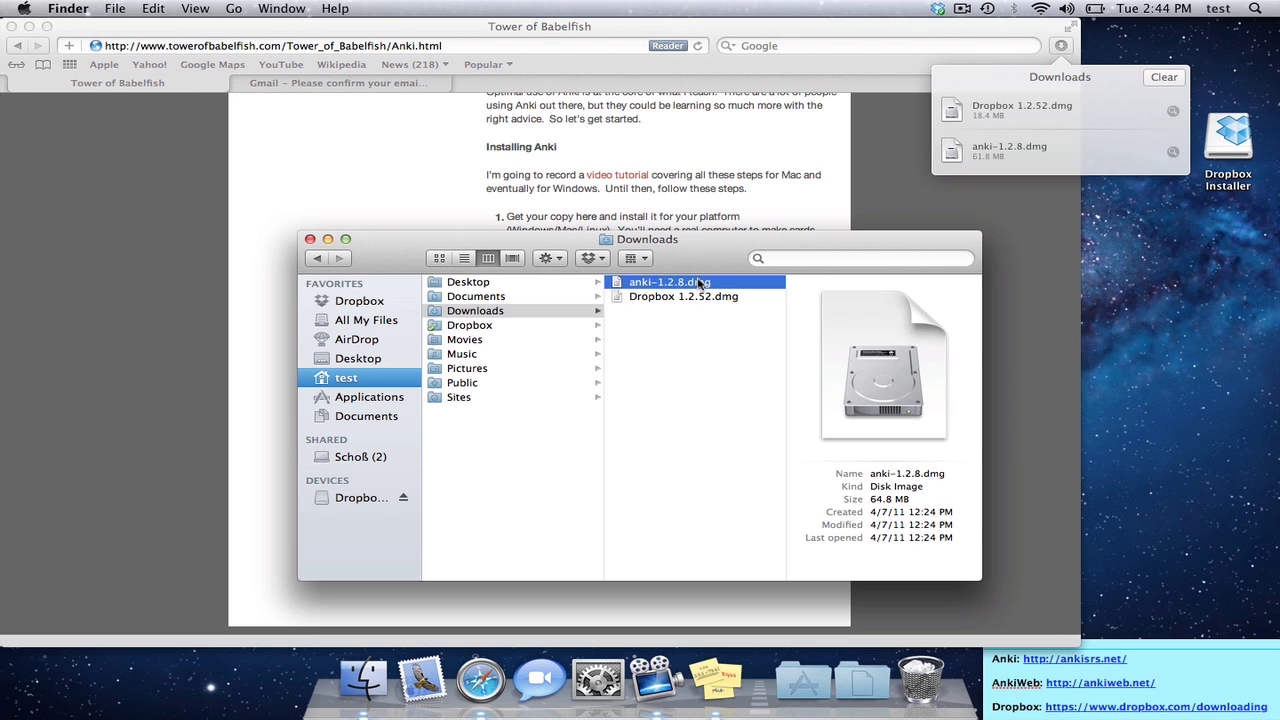
double_click(700, 284)
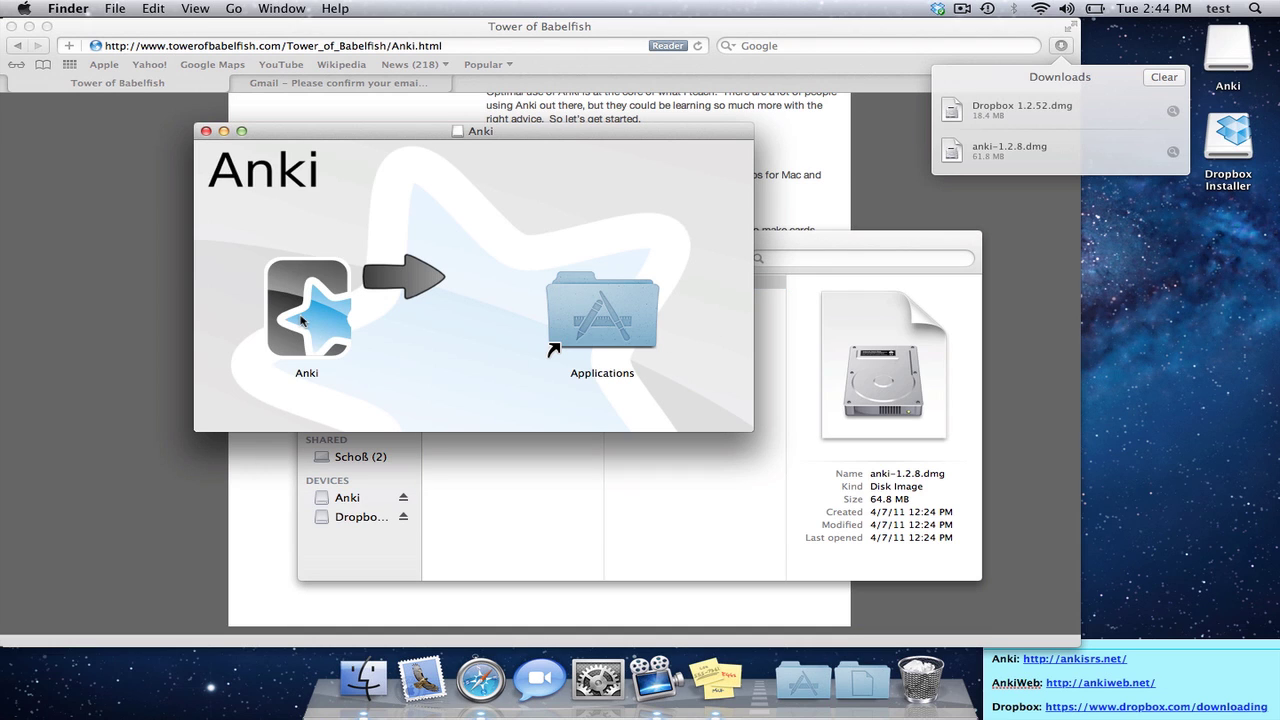
drag(301, 320, 590, 308)
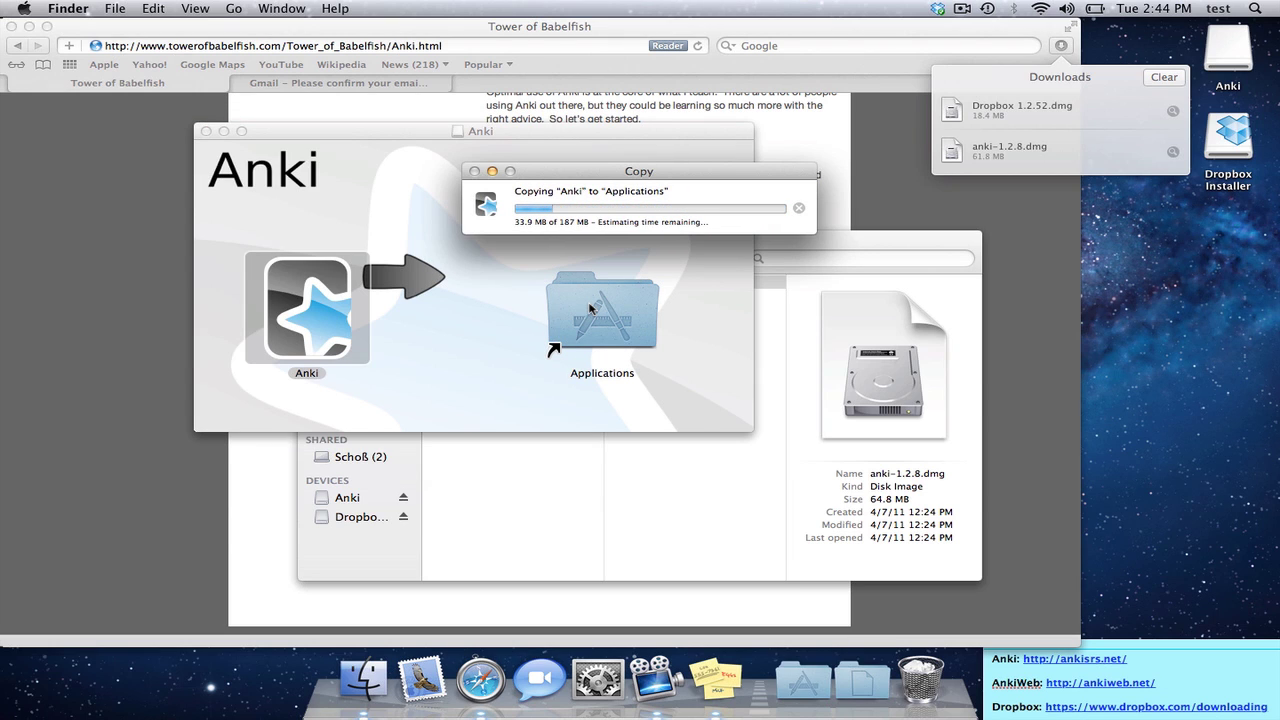
click(537, 488)
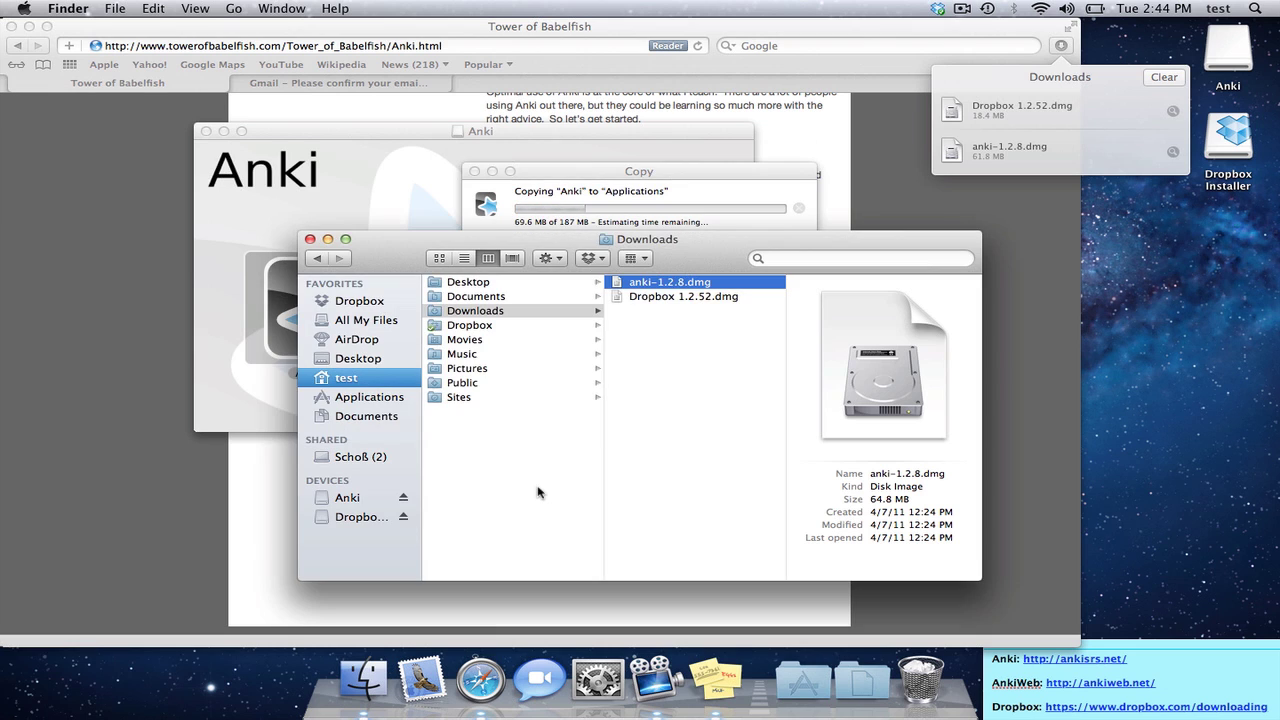
click(205, 131)
Show the Applications folder and scroll down to find Anki.
click(374, 398)
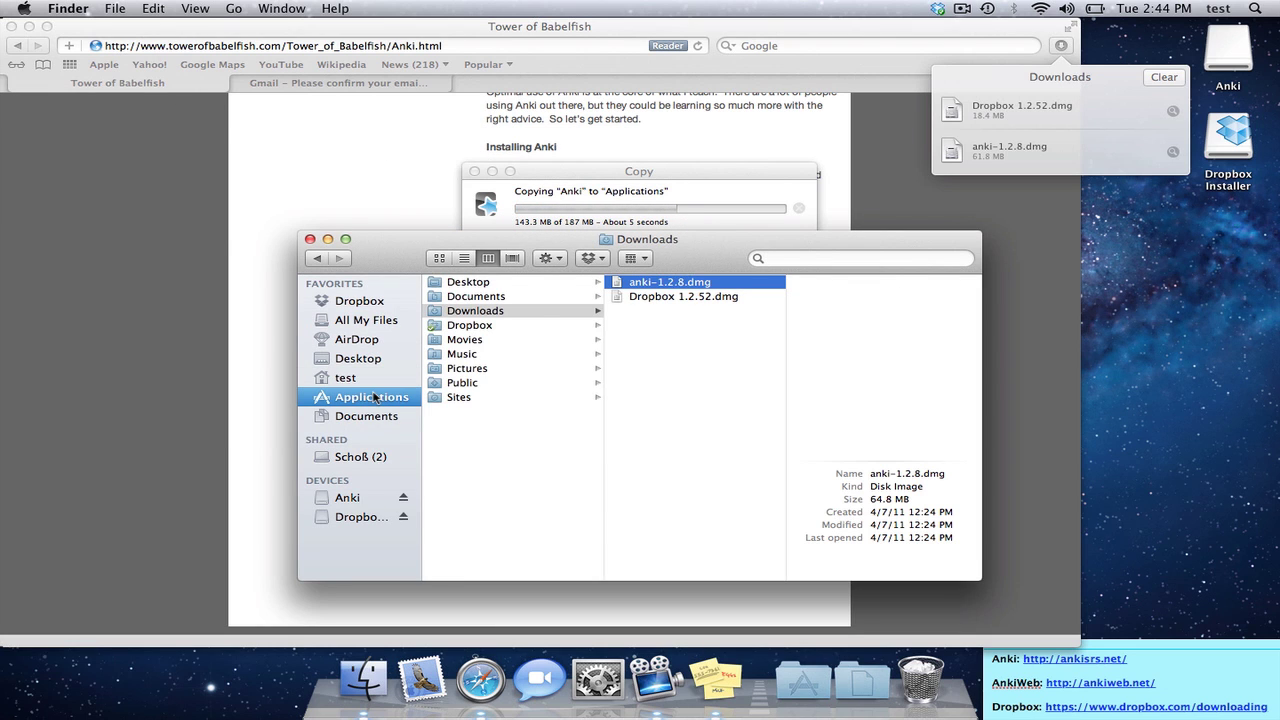
scroll(554, 380, down, 5)
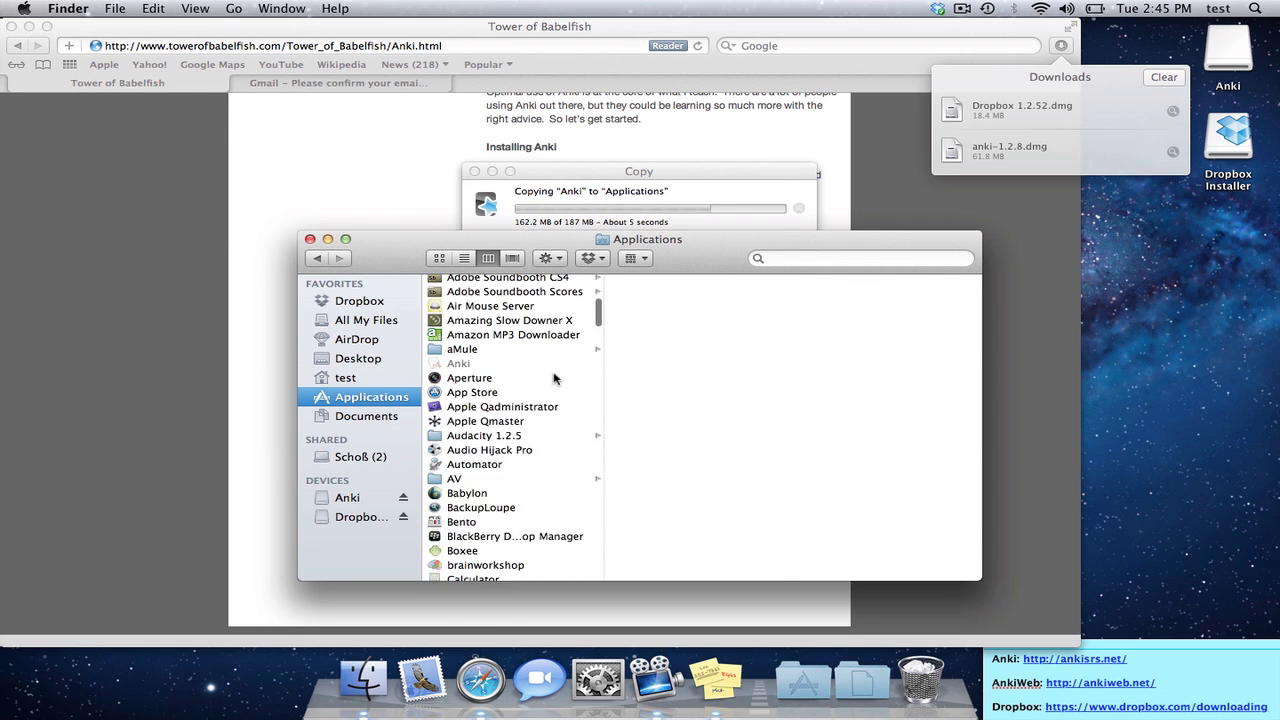
scroll(554, 378, down, 2)
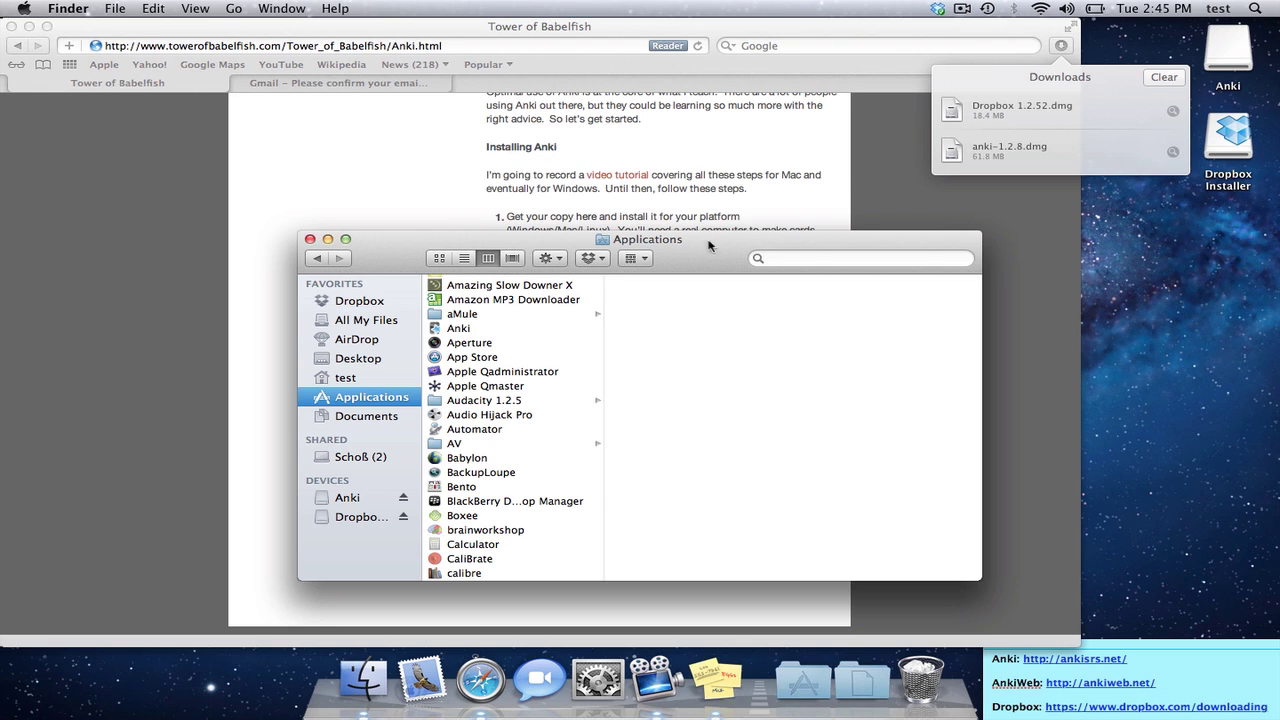
Launch Anki from Applications, approve the internet-download warning, and centre its window.
double_click(480, 330)
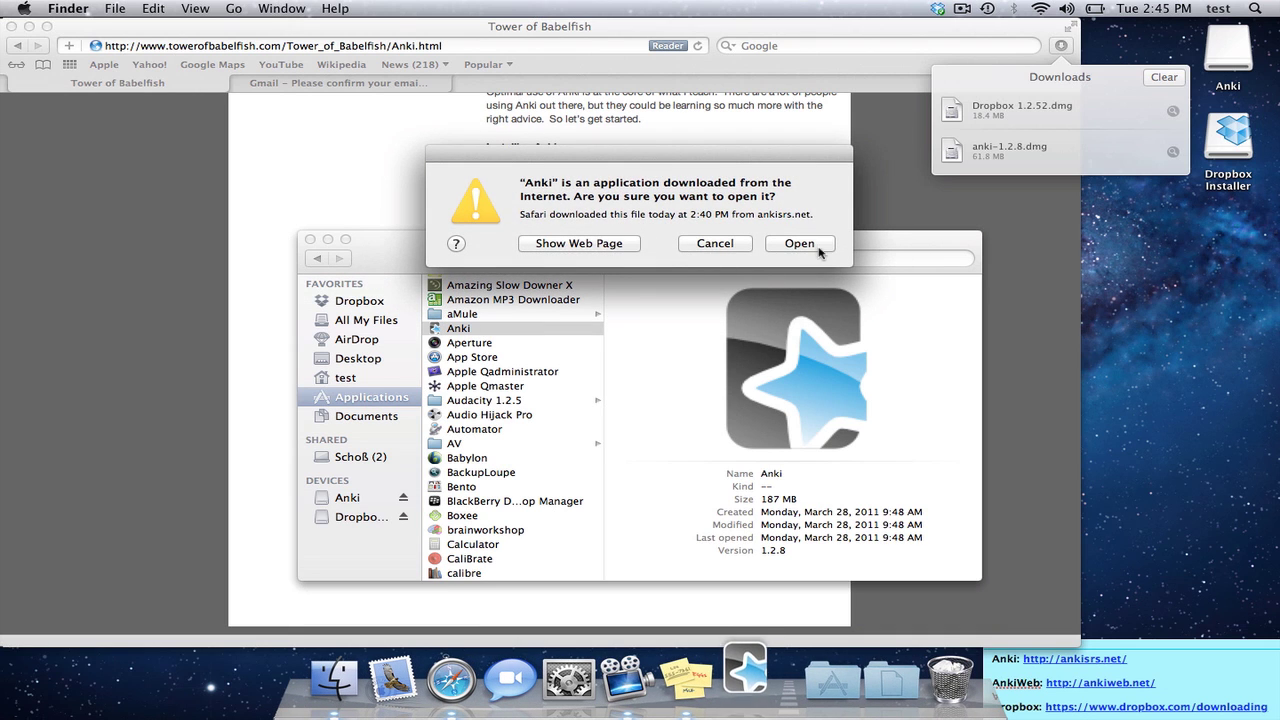
click(816, 246)
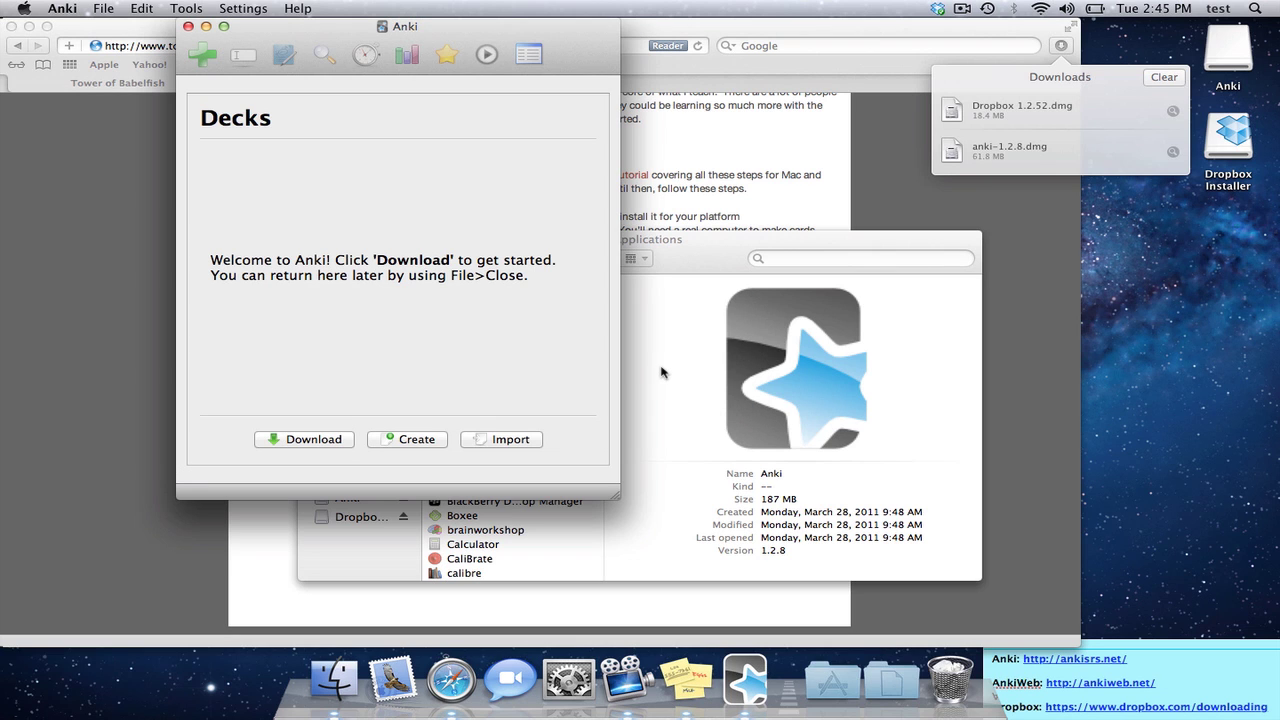
mouse_move(426, 35)
mouse_down()
mouse_move(624, 72)
mouse_move(664, 45)
mouse_up()
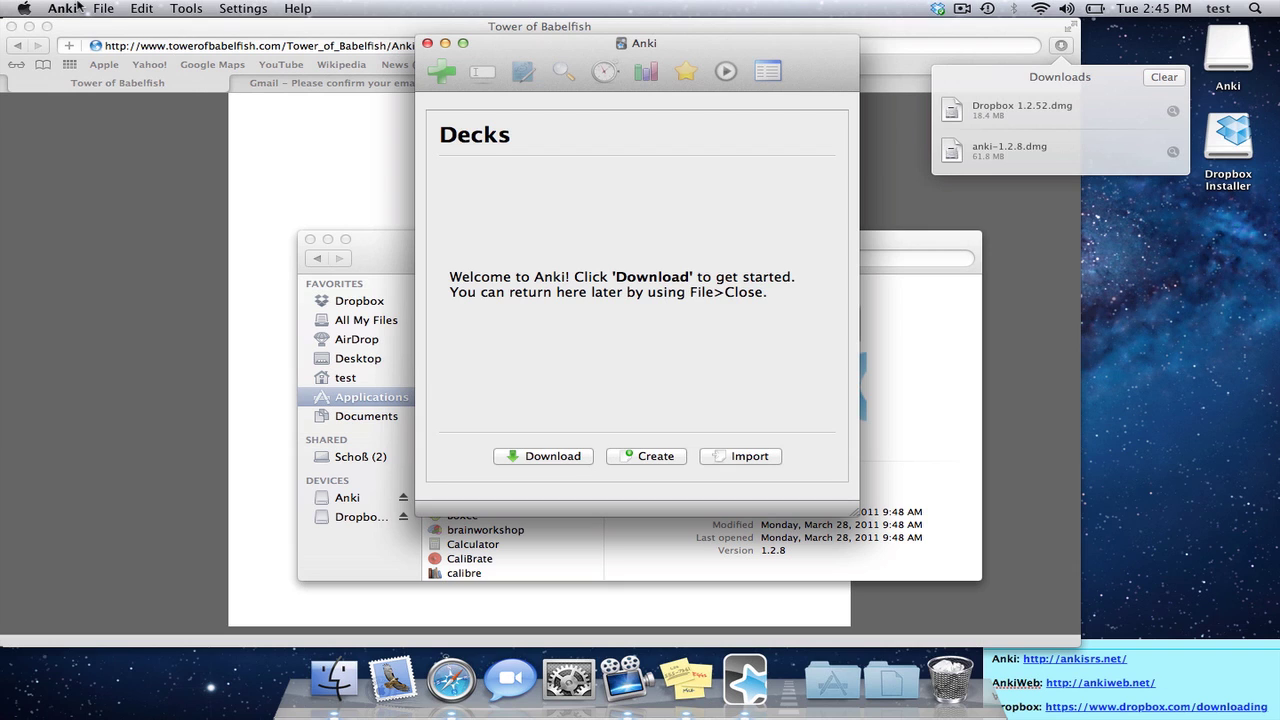
click(78, 7)
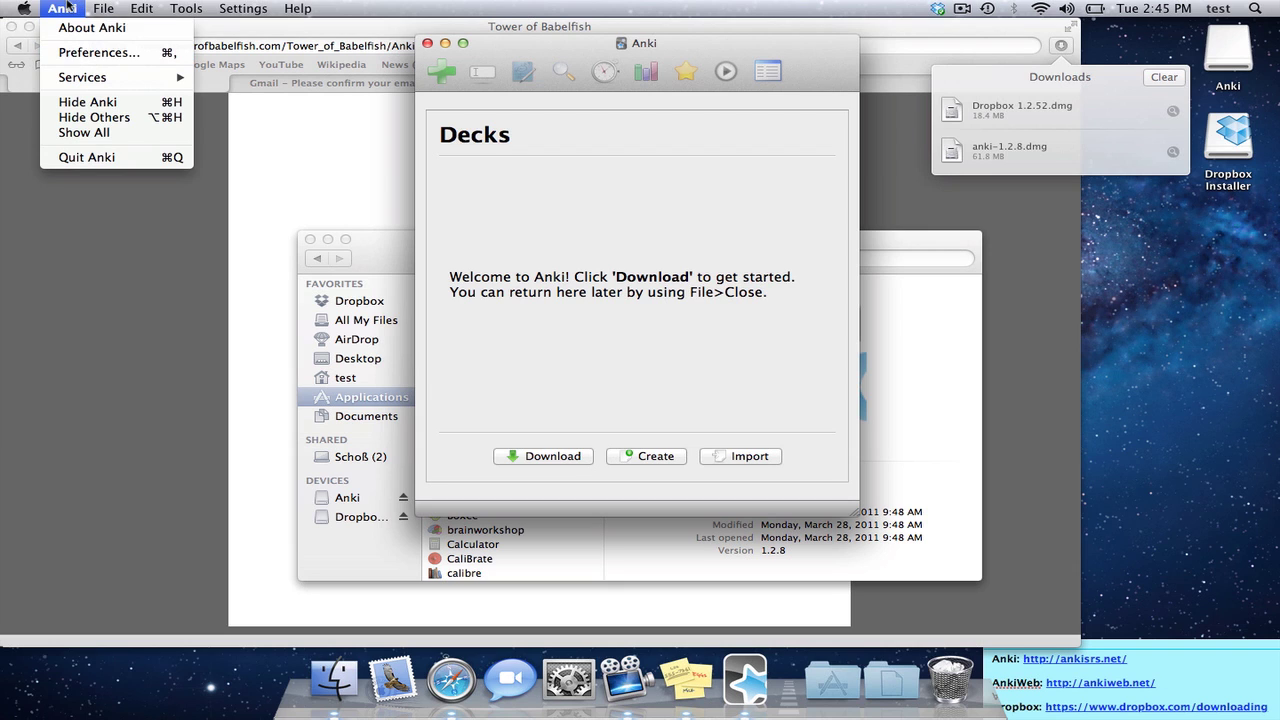
click(67, 57)
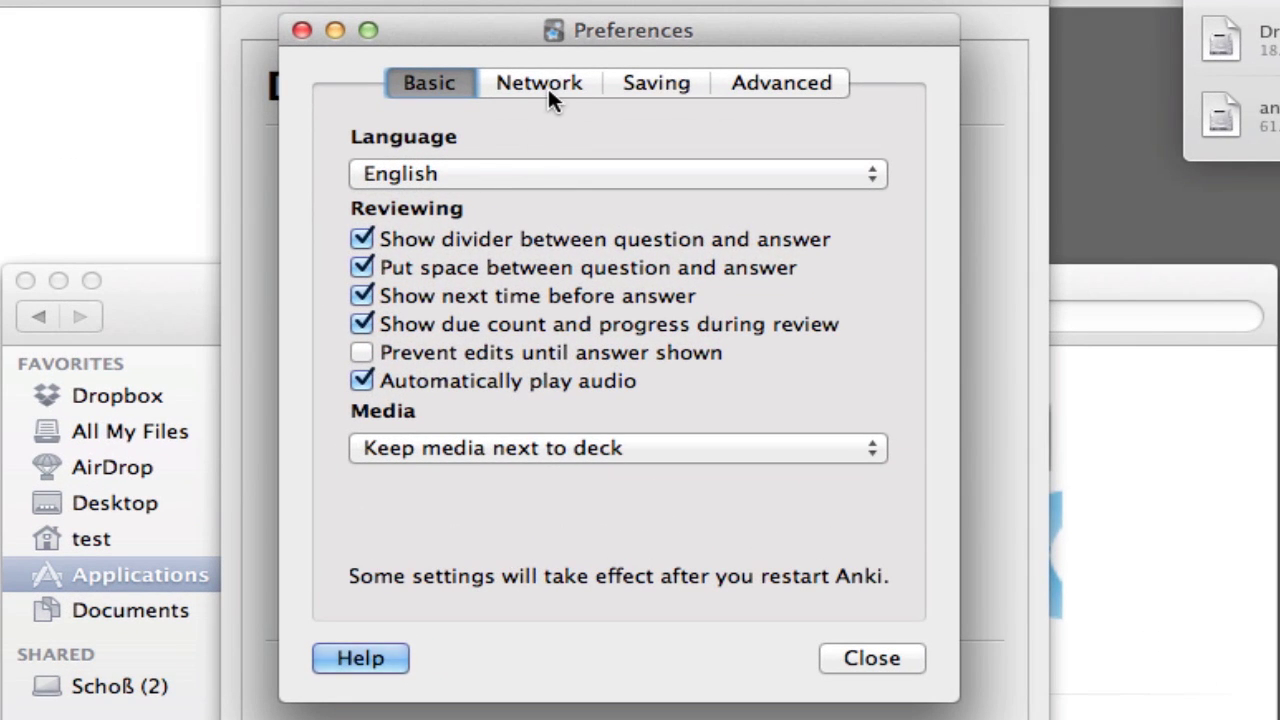
click(545, 84)
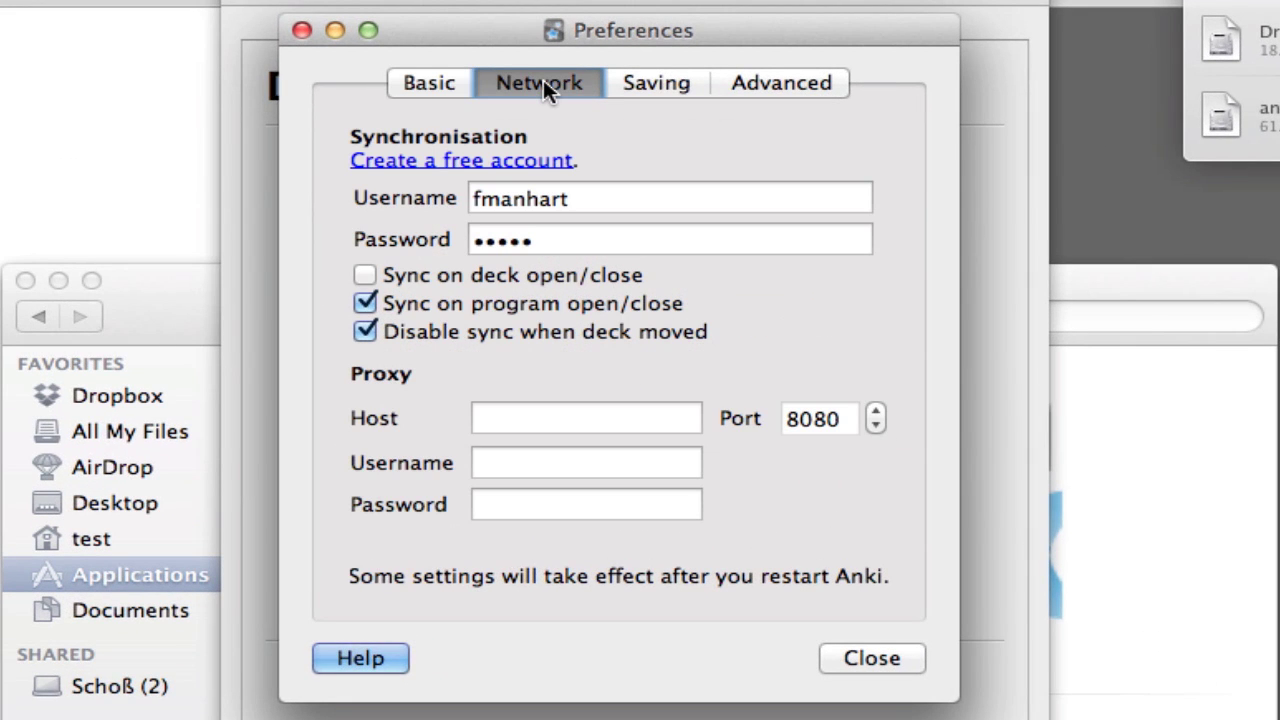
double_click(600, 197)
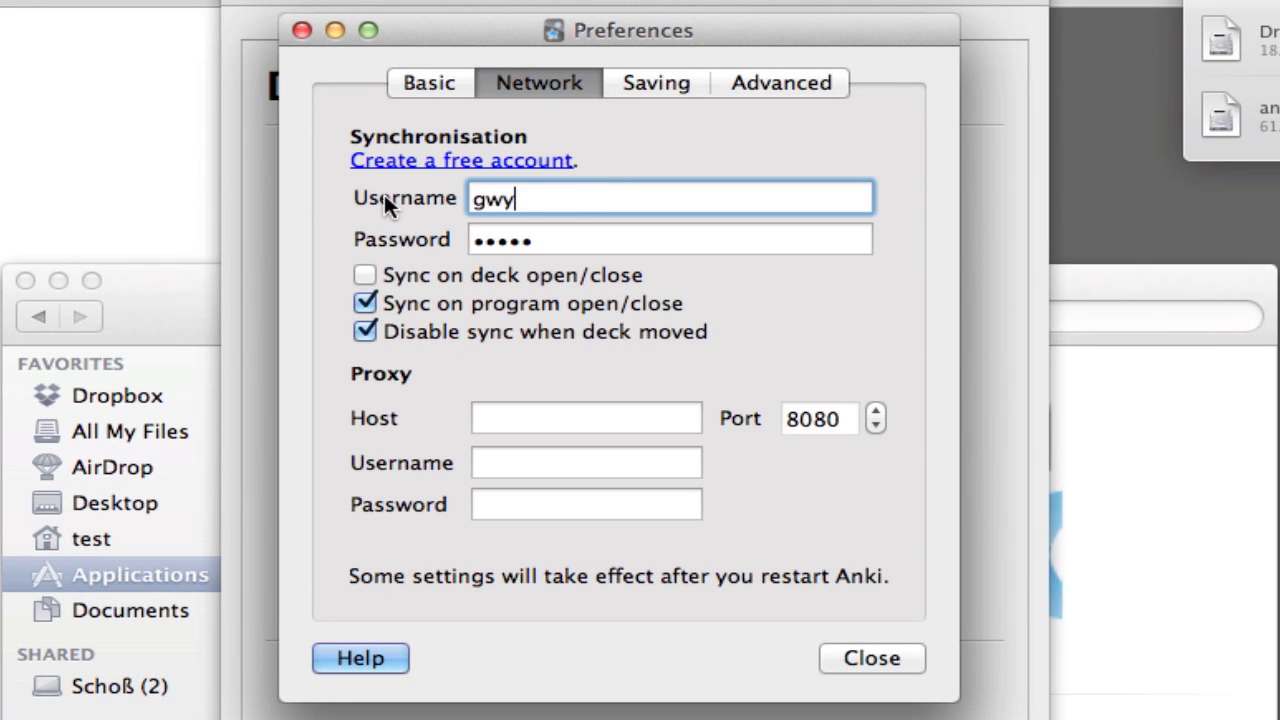
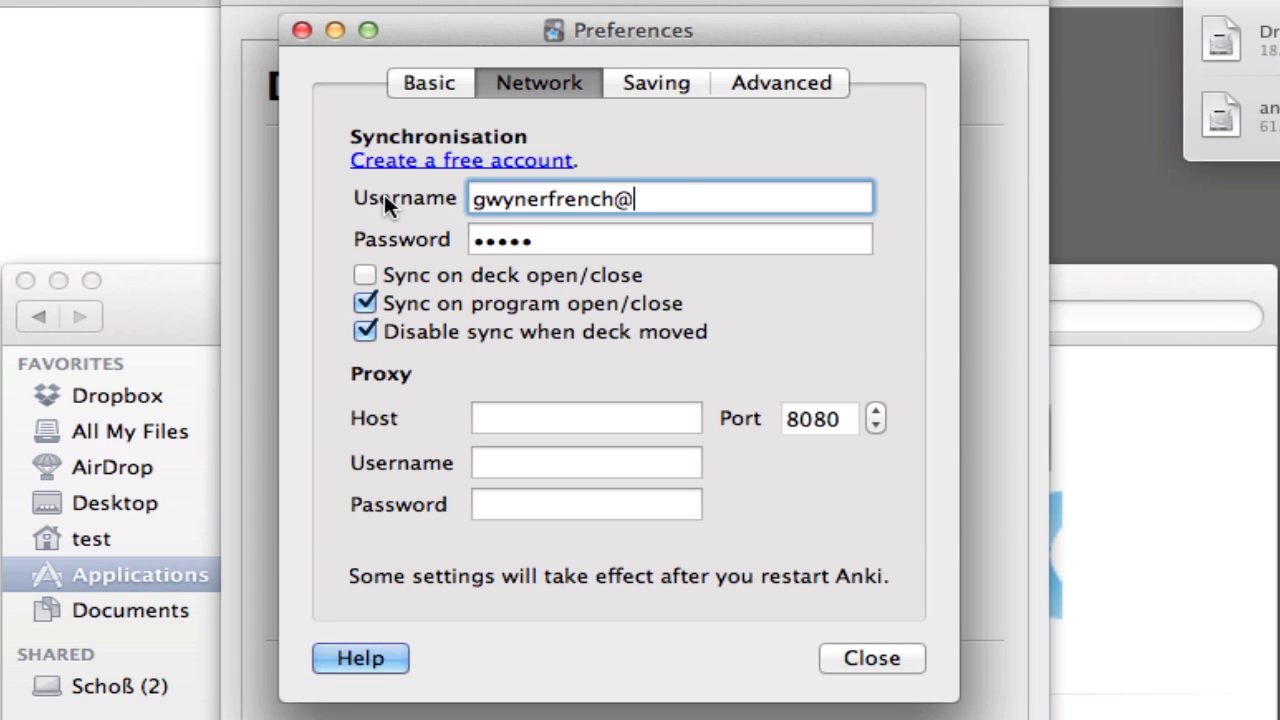
key(Tab)
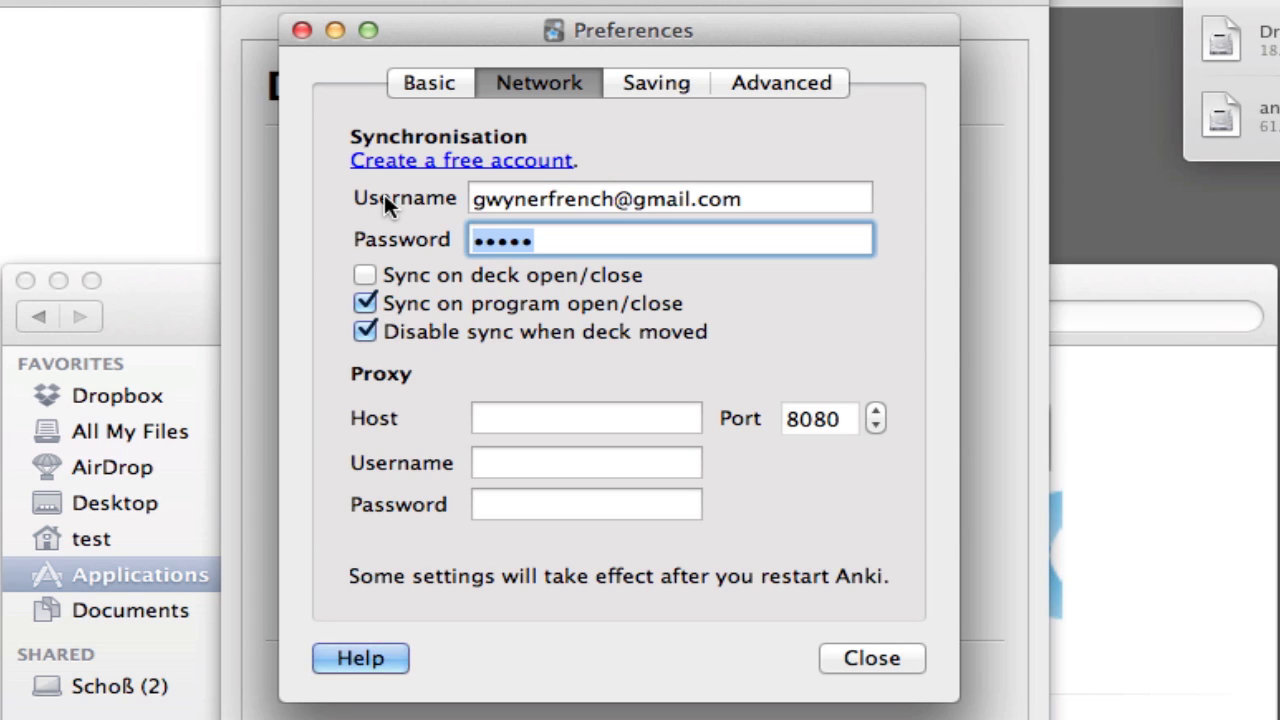
text(•••••)
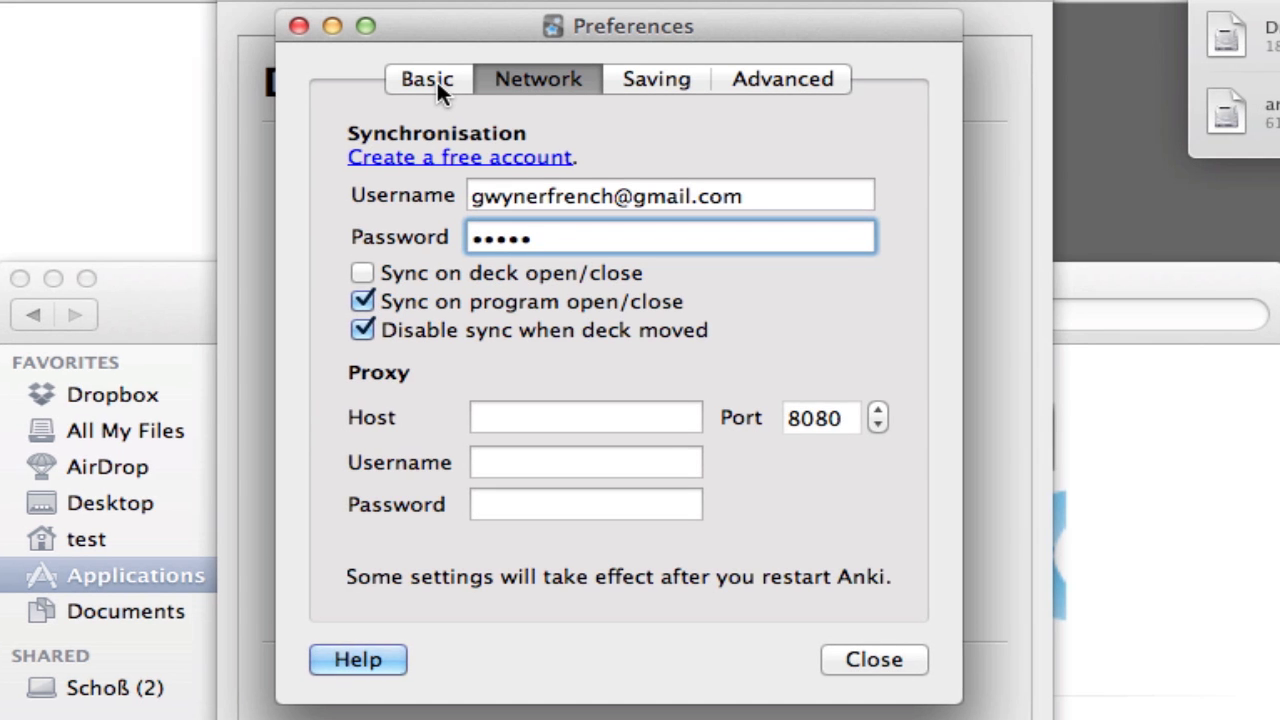
Set the Basic media option to 'Keep media in DropBox' and close the preferences.
click(437, 82)
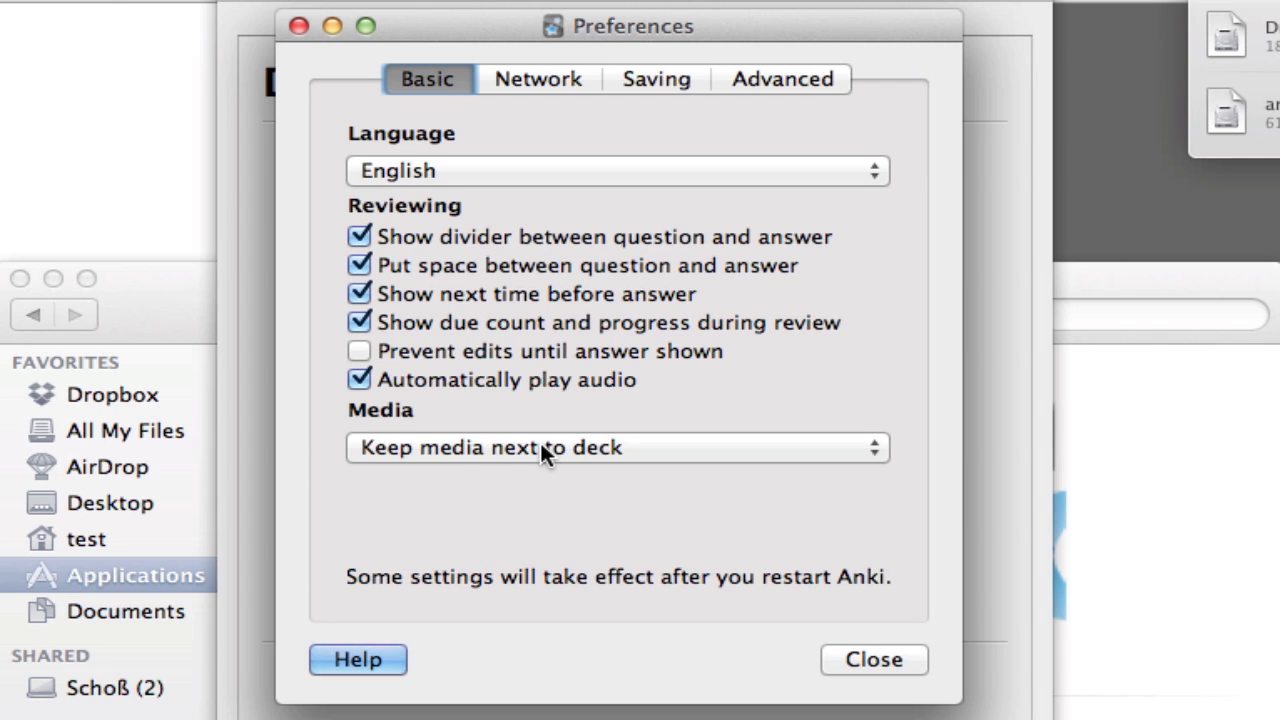
click(543, 453)
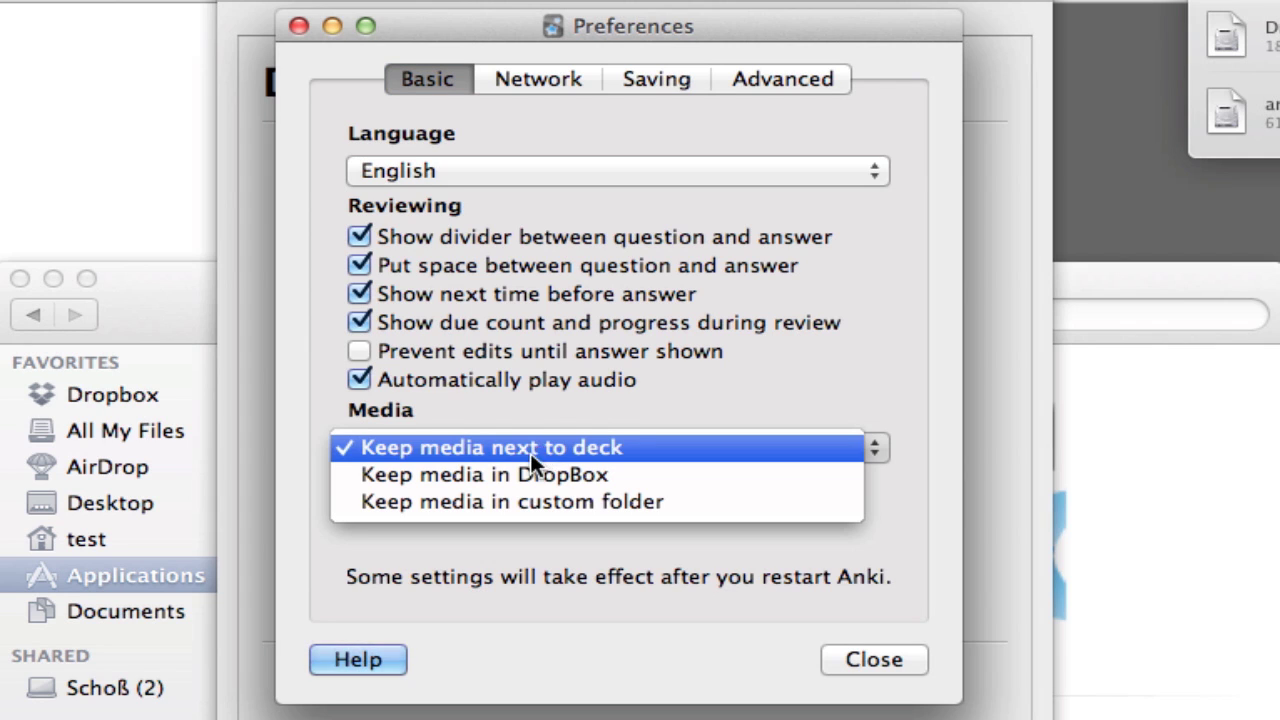
click(686, 473)
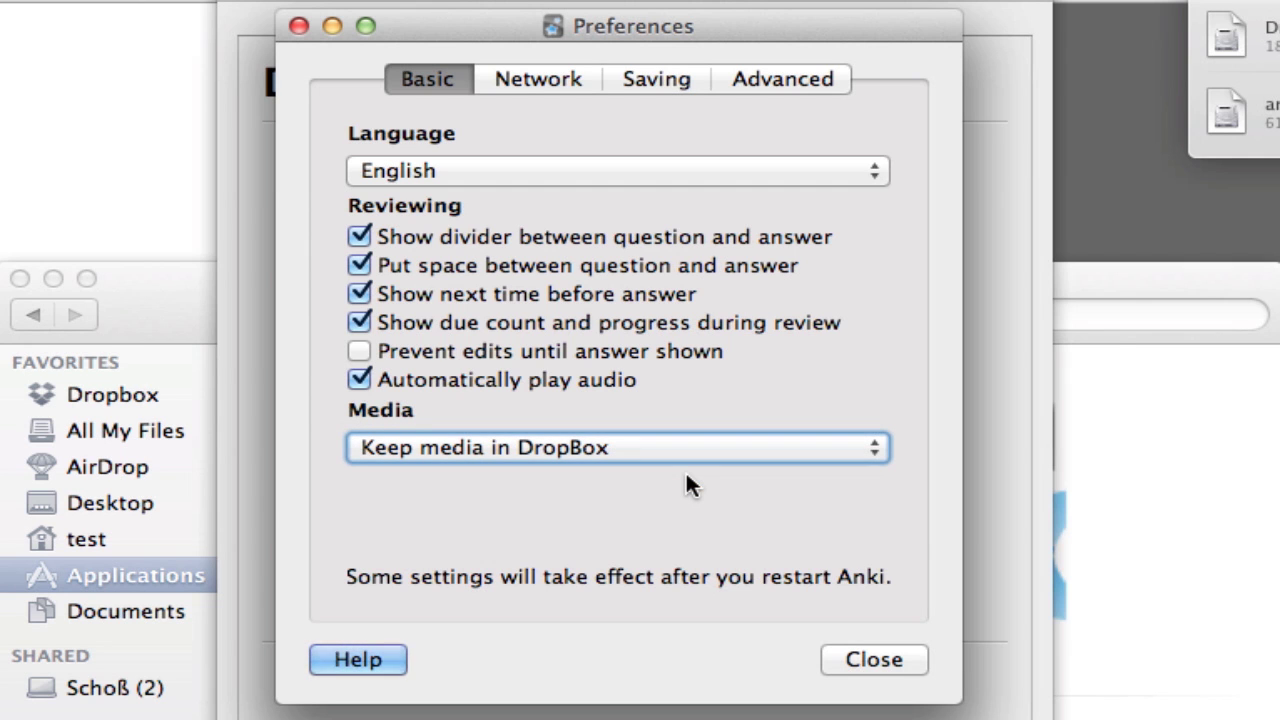
click(870, 656)
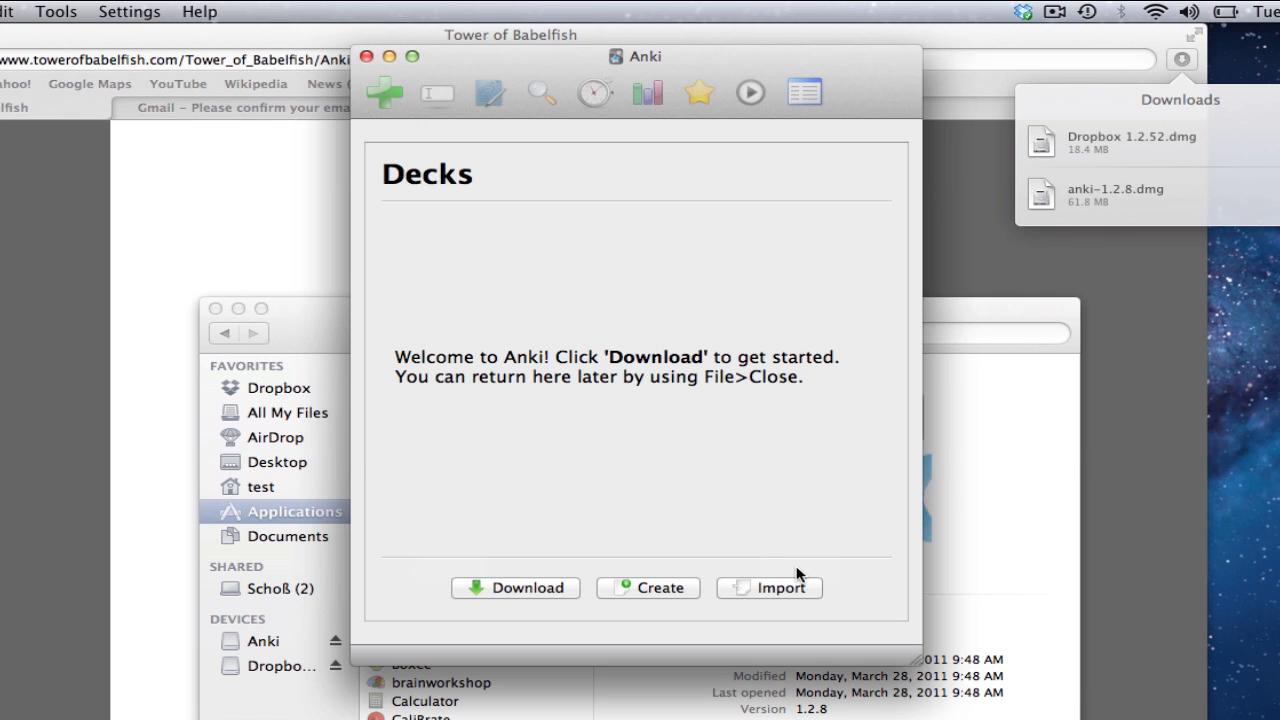
Create a deck named 'New Russian Deck'.
click(660, 592)
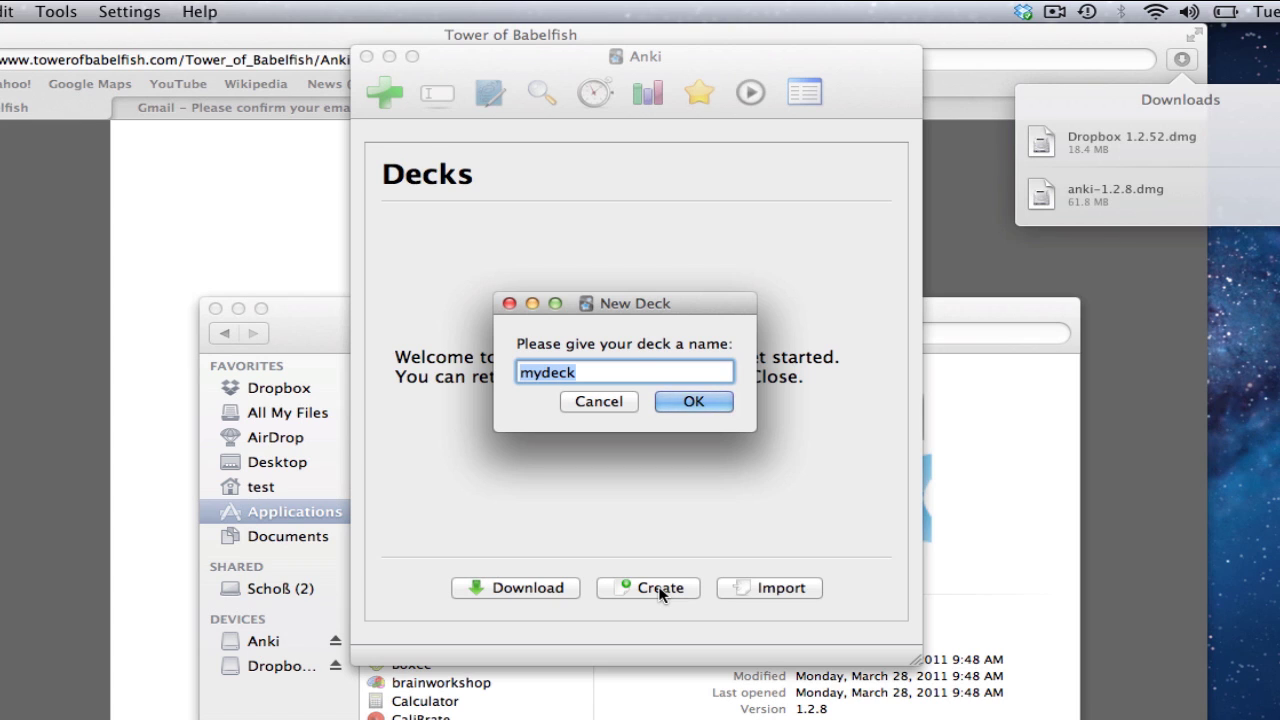
text(New C)
key(BackSpace)
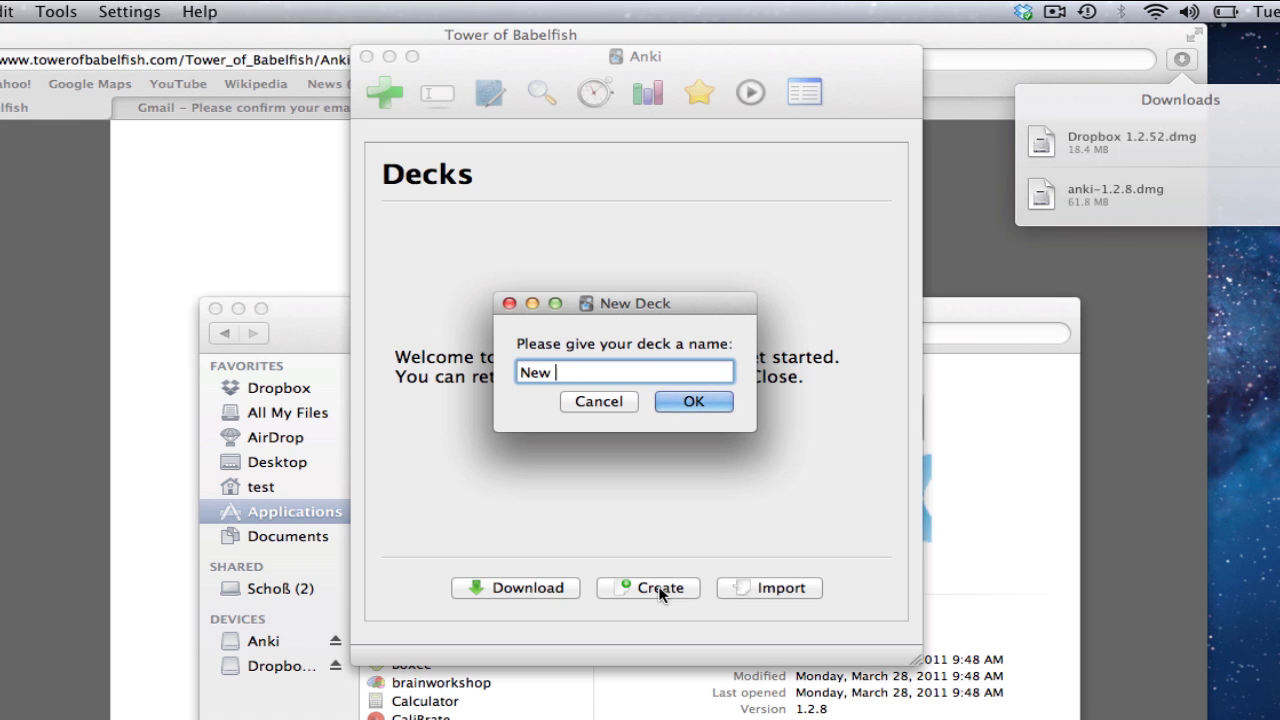
text(R)
text(ussian Deck)
key(Return)
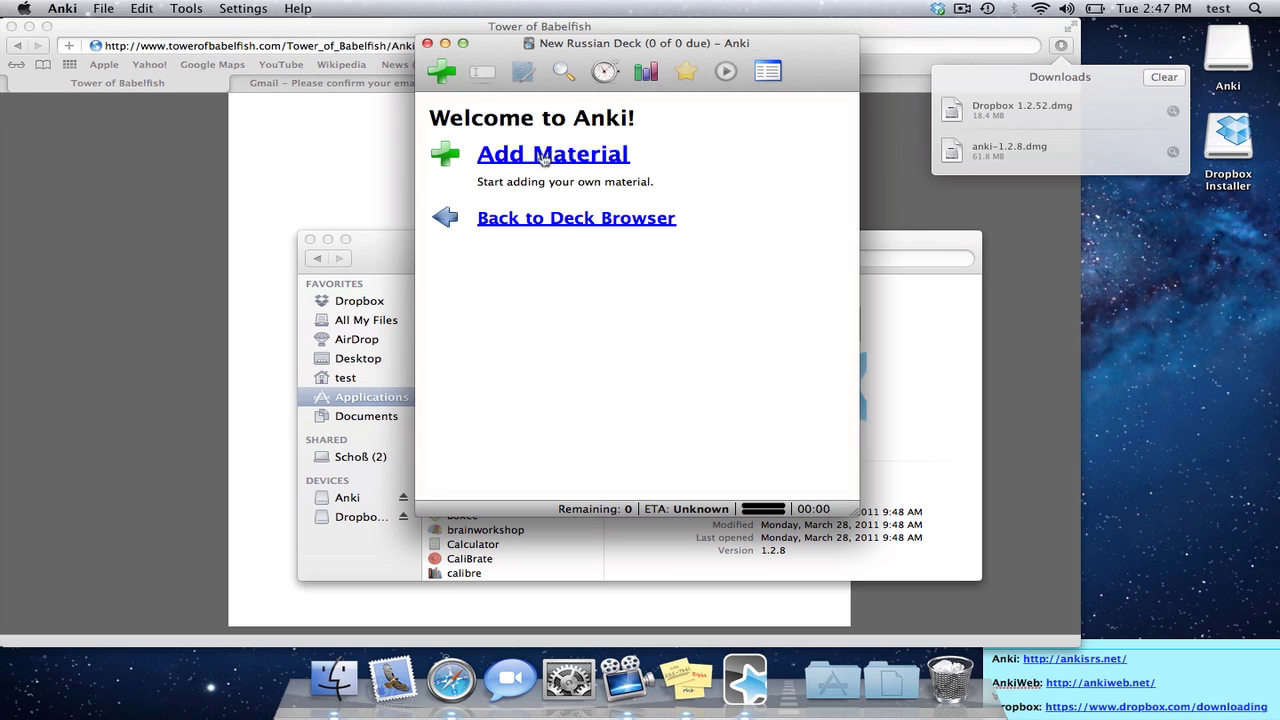
Fill a new card with 'Blah' on the front and 'BLah!' on the back.
click(543, 156)
text(B)
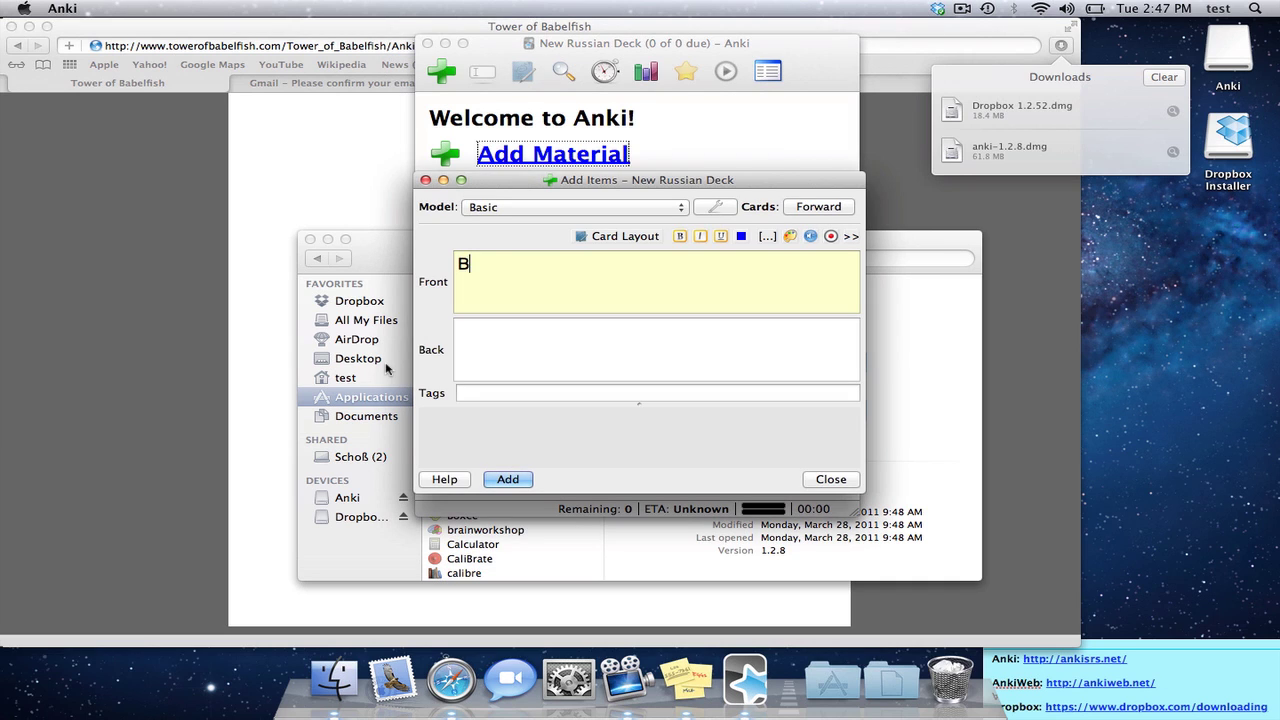
text(lah)
key(Tab)
text(B)
key(BackSpace)
text(Bla)
key(BackSpace)
key(BackSpace)
key(BackSpace)
text(BLah)
text(!)
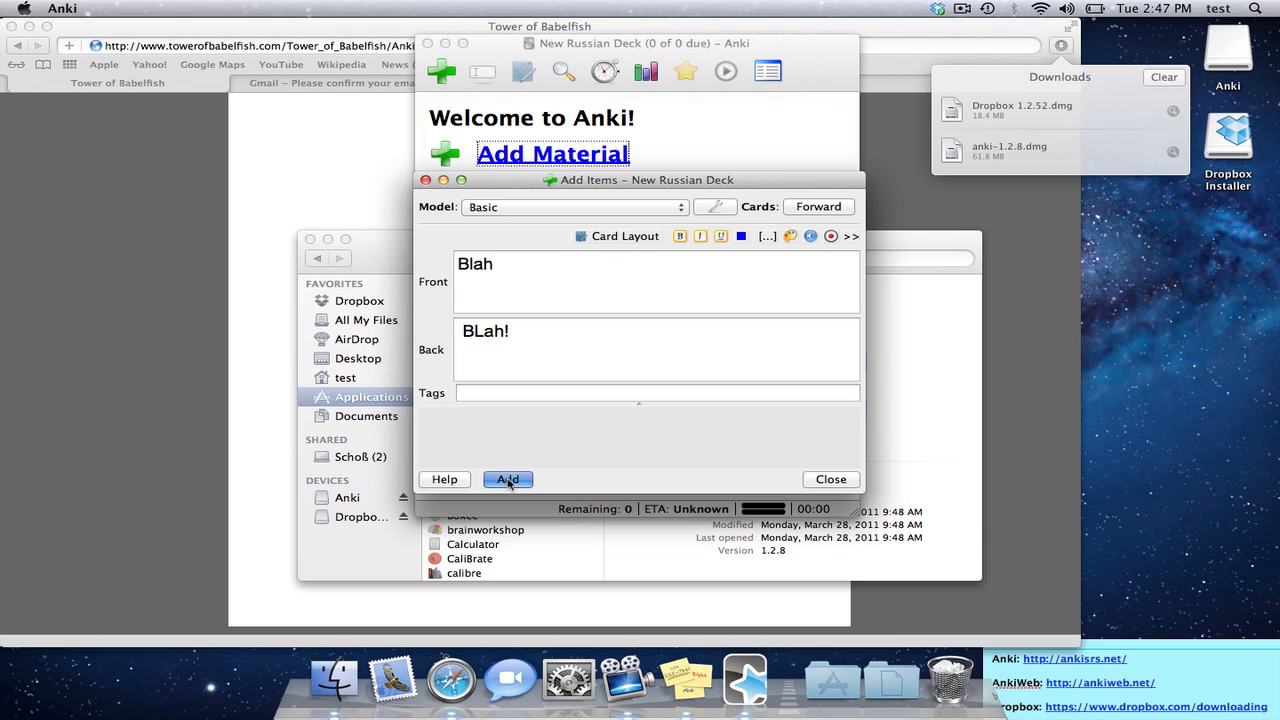
Add the card to the deck and open the deck's properties.
click(508, 480)
click(838, 481)
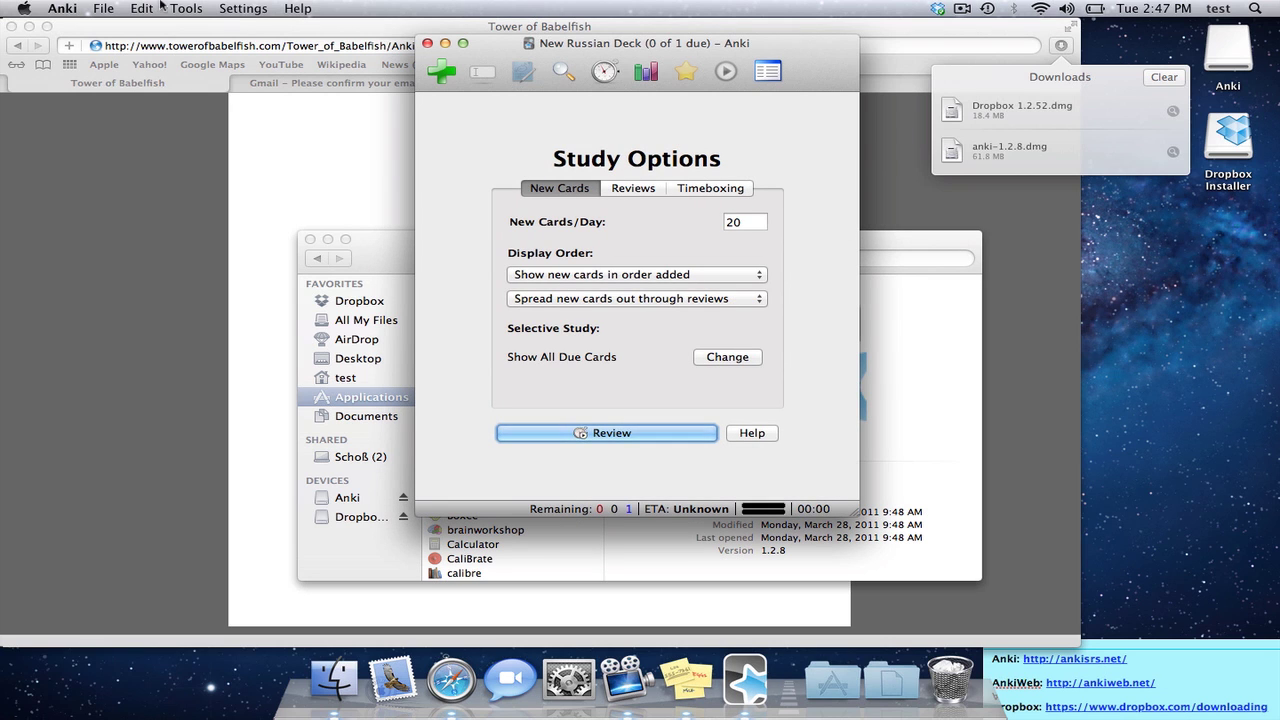
click(245, 8)
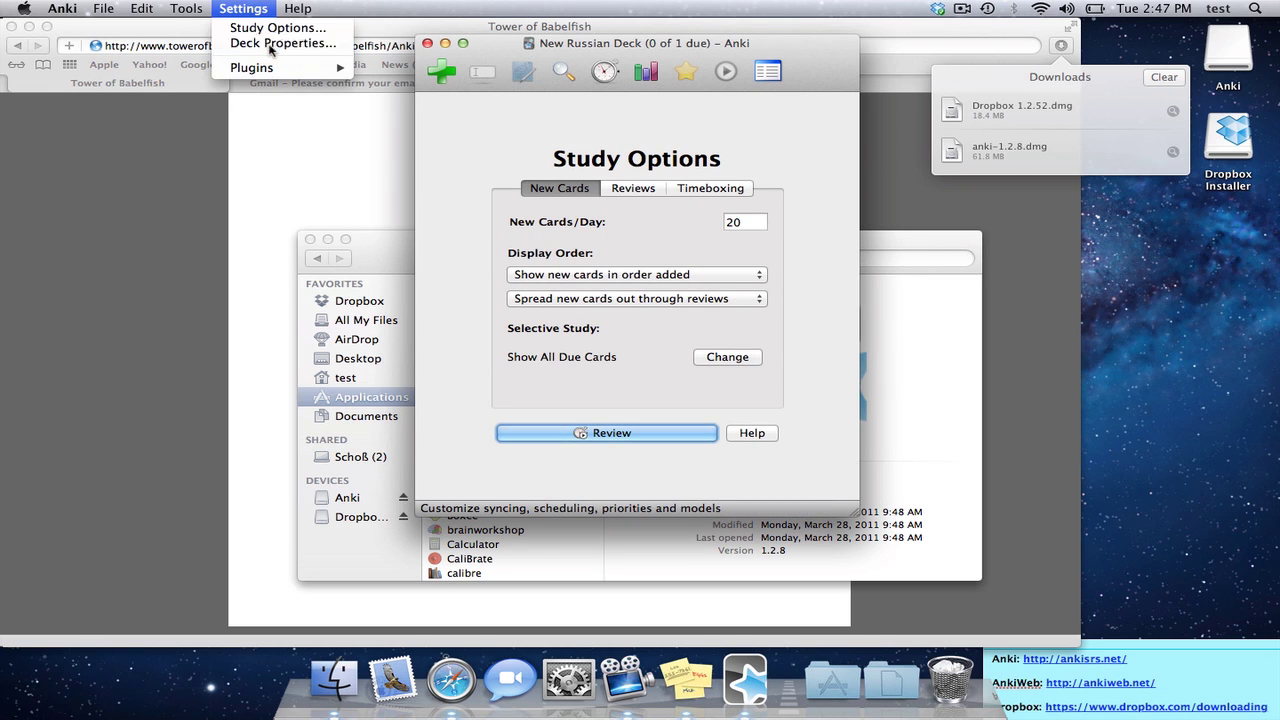
click(272, 43)
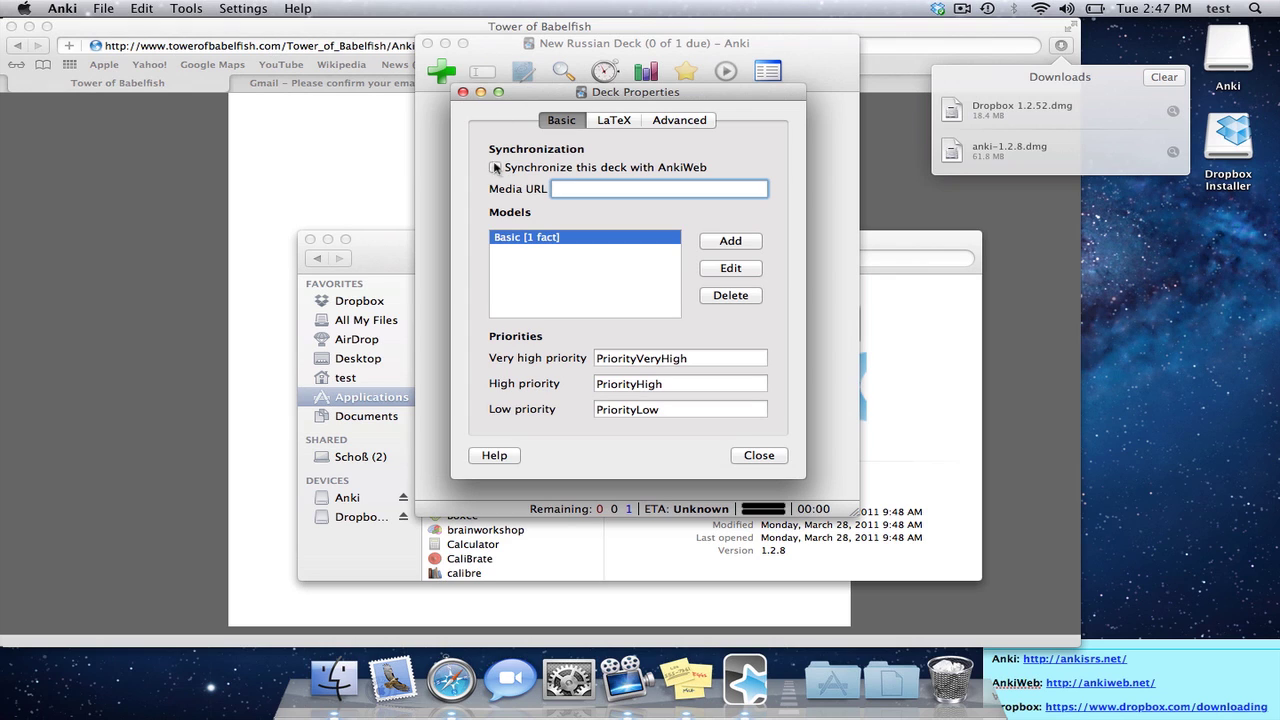
Look over the Advanced tab and close Deck Properties with AnkiWeb sync on.
click(683, 120)
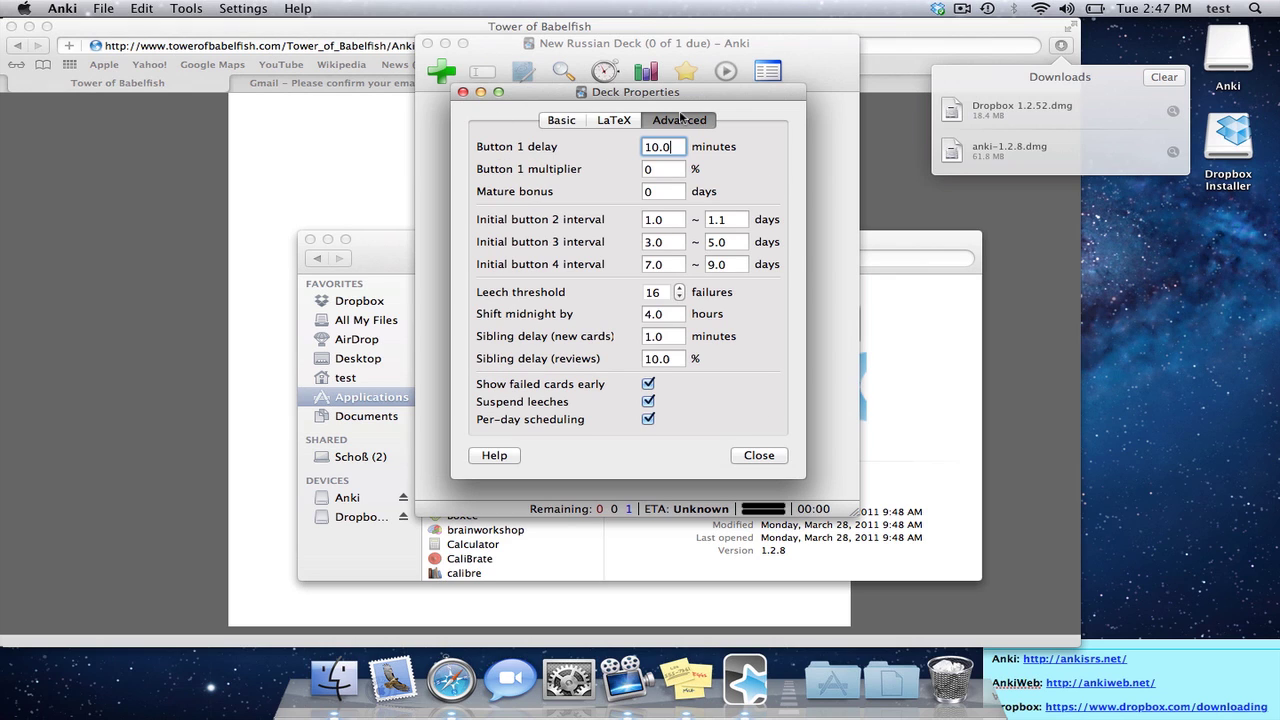
click(462, 92)
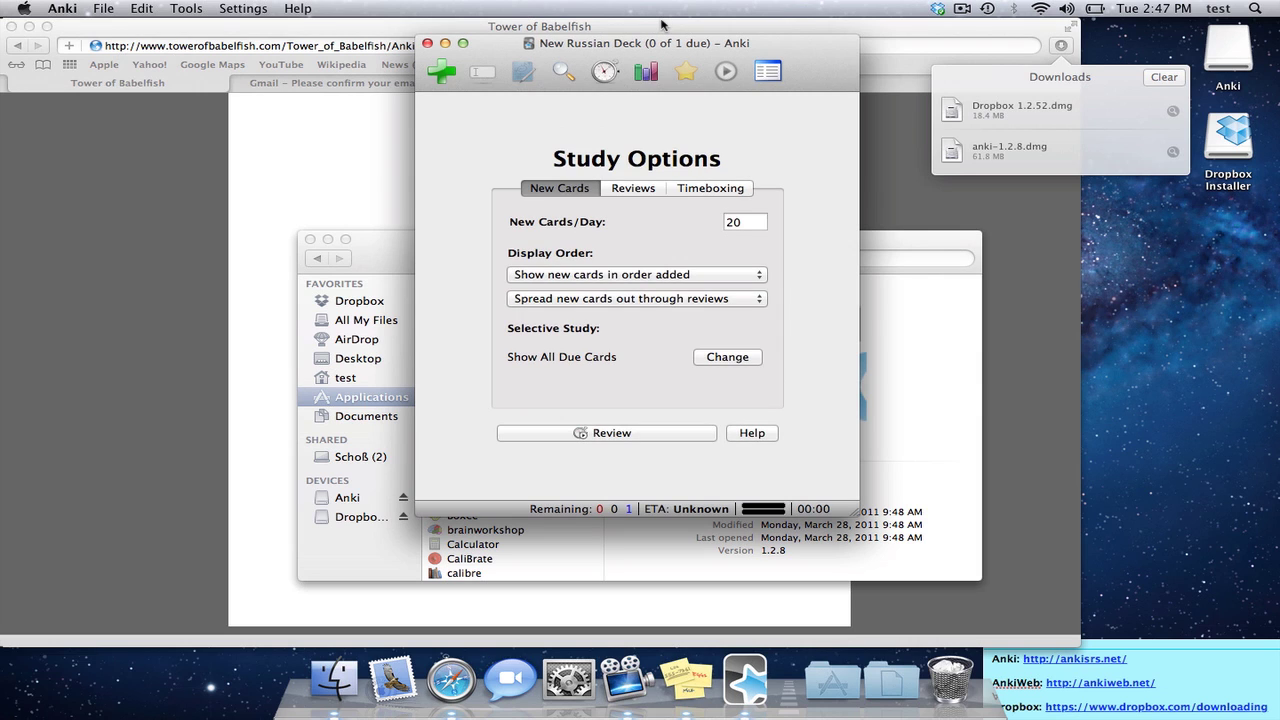
Add a card with the web page's pufferfish image on the front and 'fish' on the back.
click(442, 72)
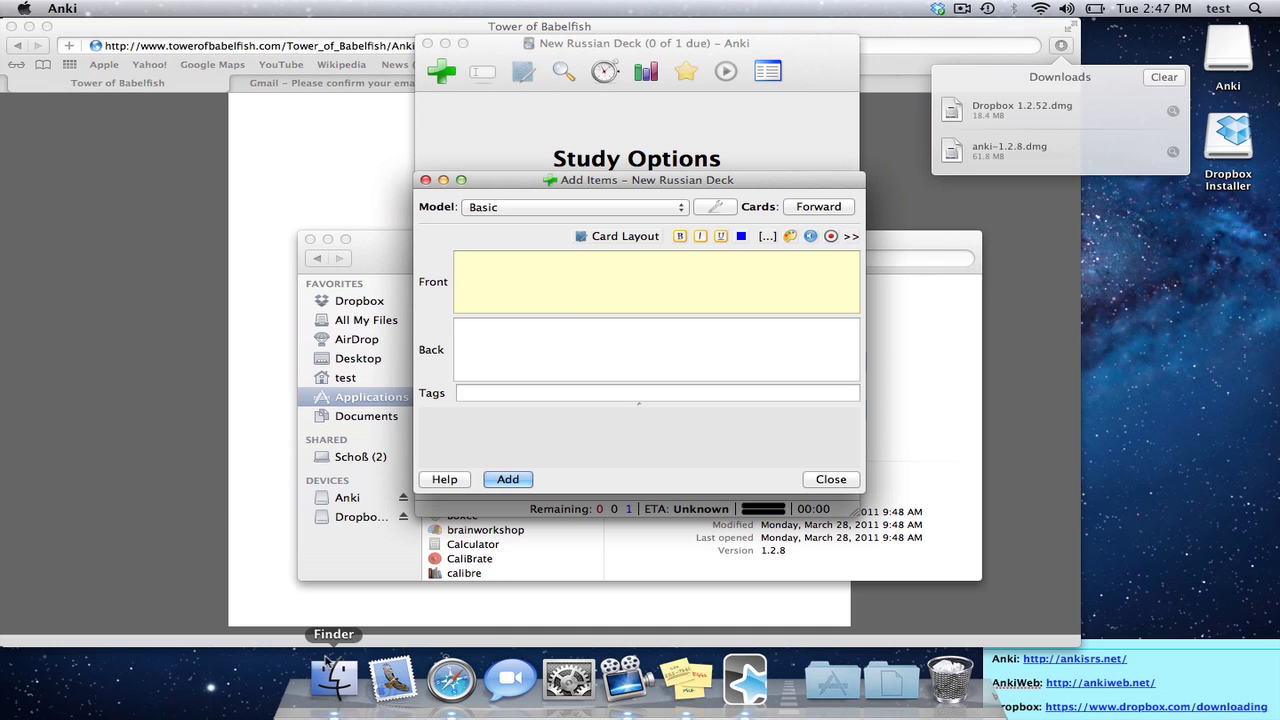
click(212, 384)
scroll(441, 298, up, 15)
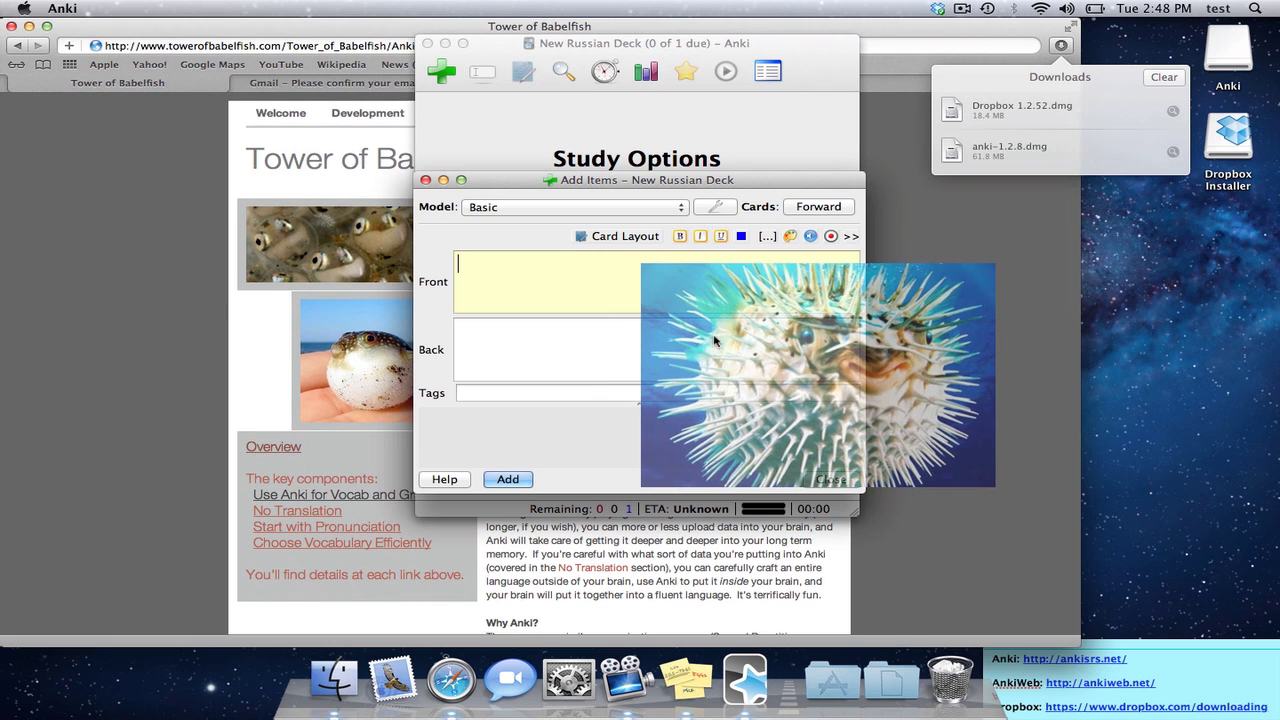
key(super+v)
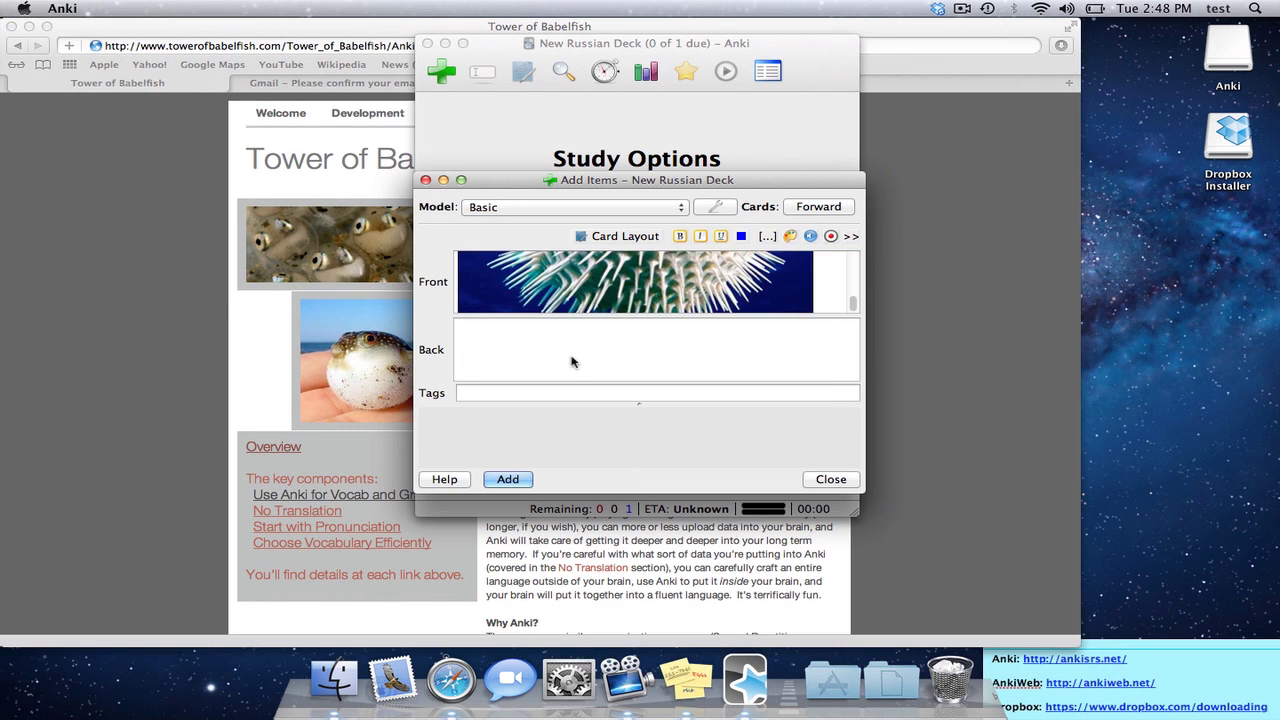
click(576, 360)
text(fish)
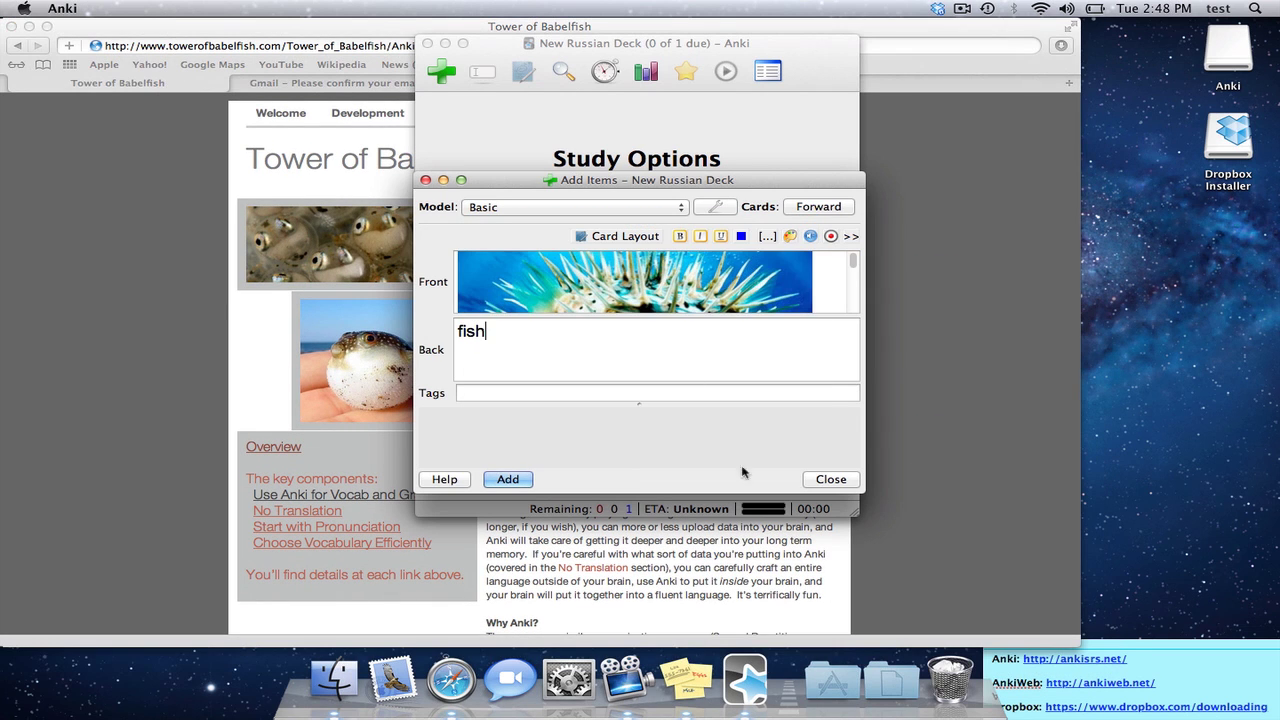
click(507, 480)
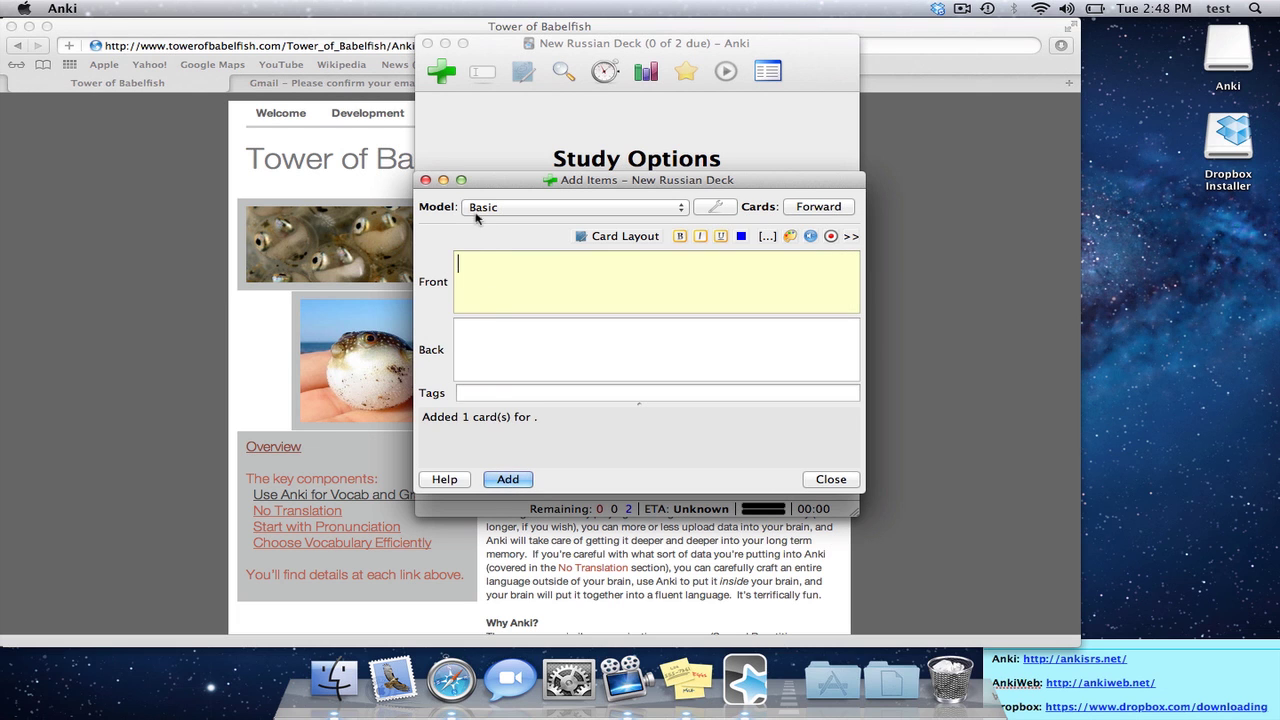
click(425, 180)
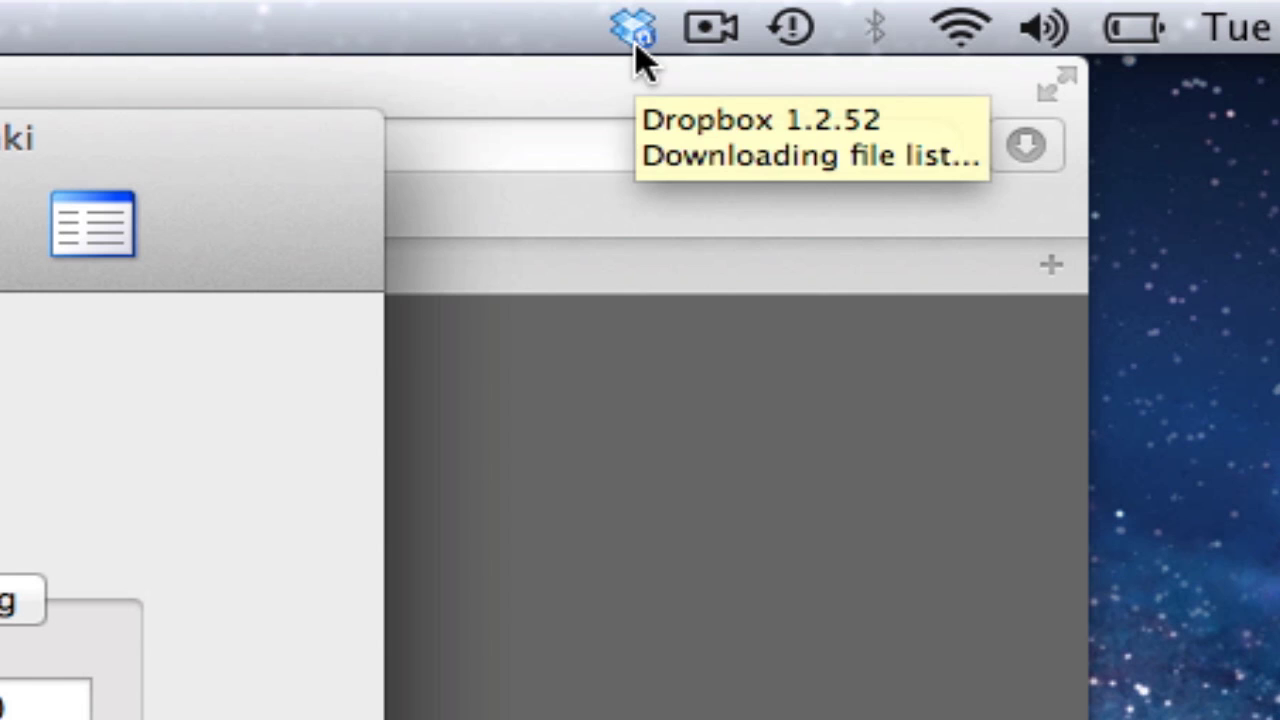
Check Dropbox's recent files from the menu-bar icon and open the Dropbox folder.
click(636, 46)
mouse_move(878, 186)
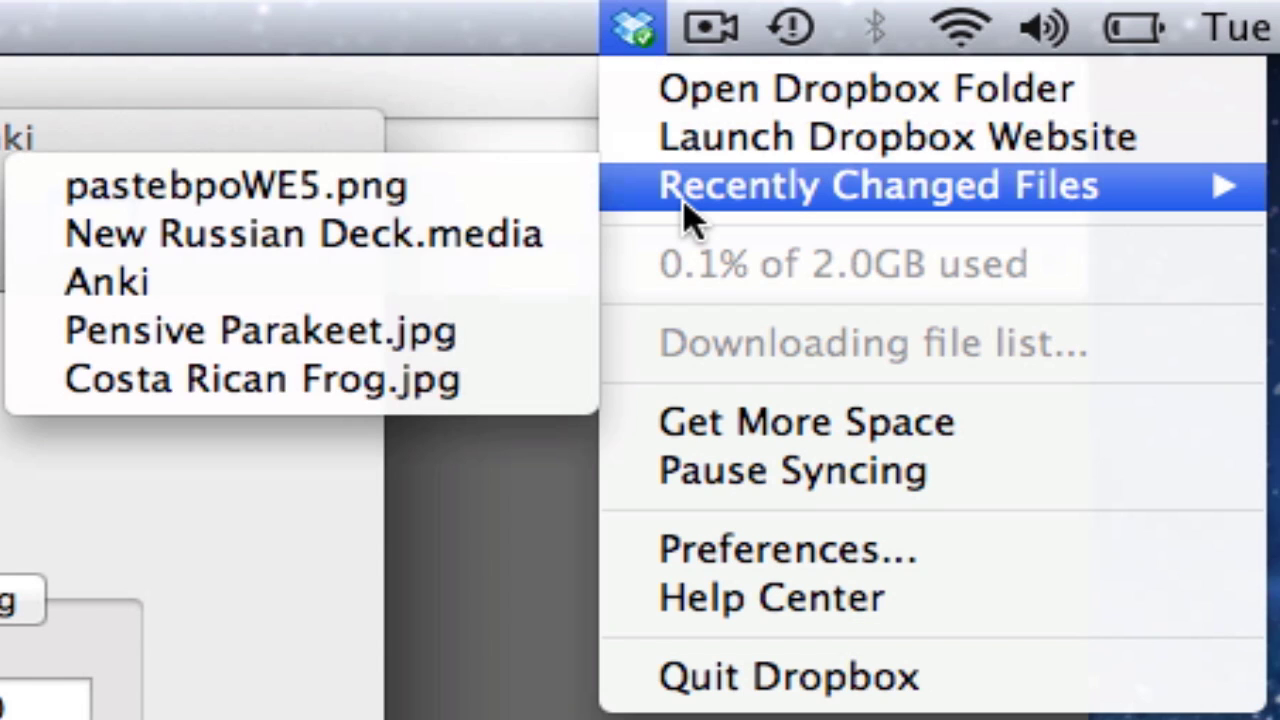
click(475, 195)
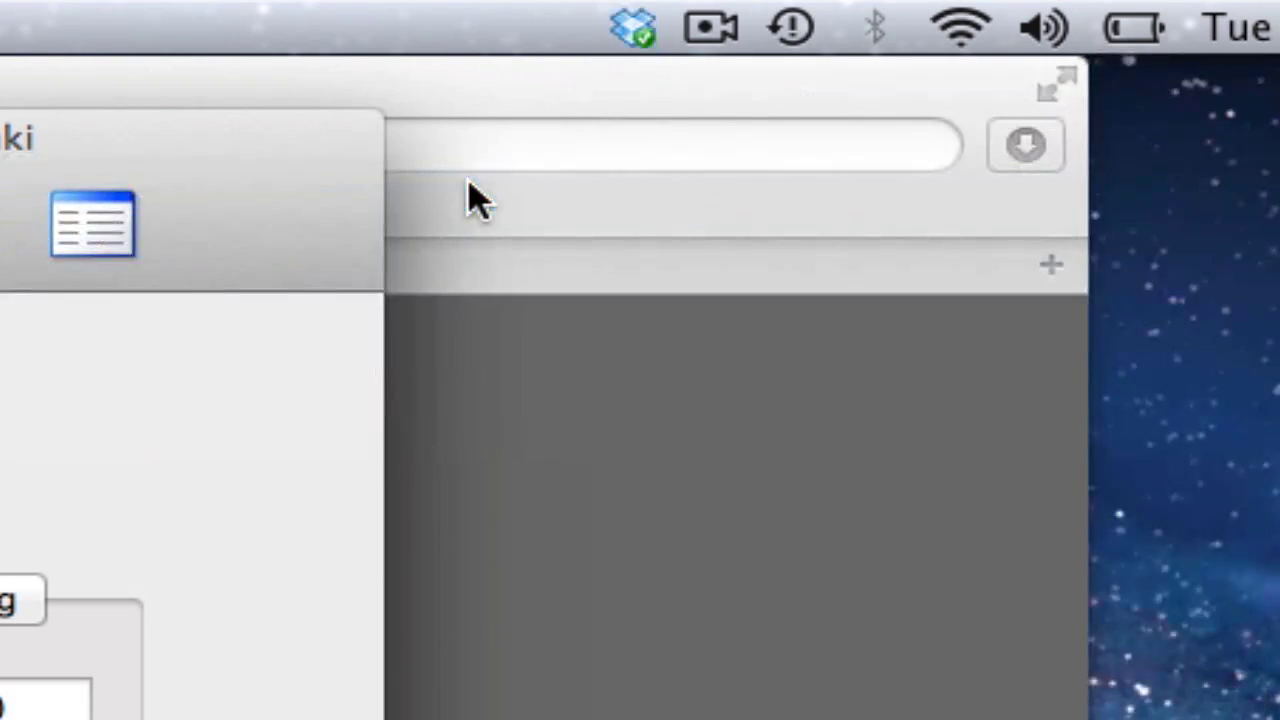
Browse Dropbox's Public > Anki > New Russian Deck.media folders in Finder's column view.
key(Right)
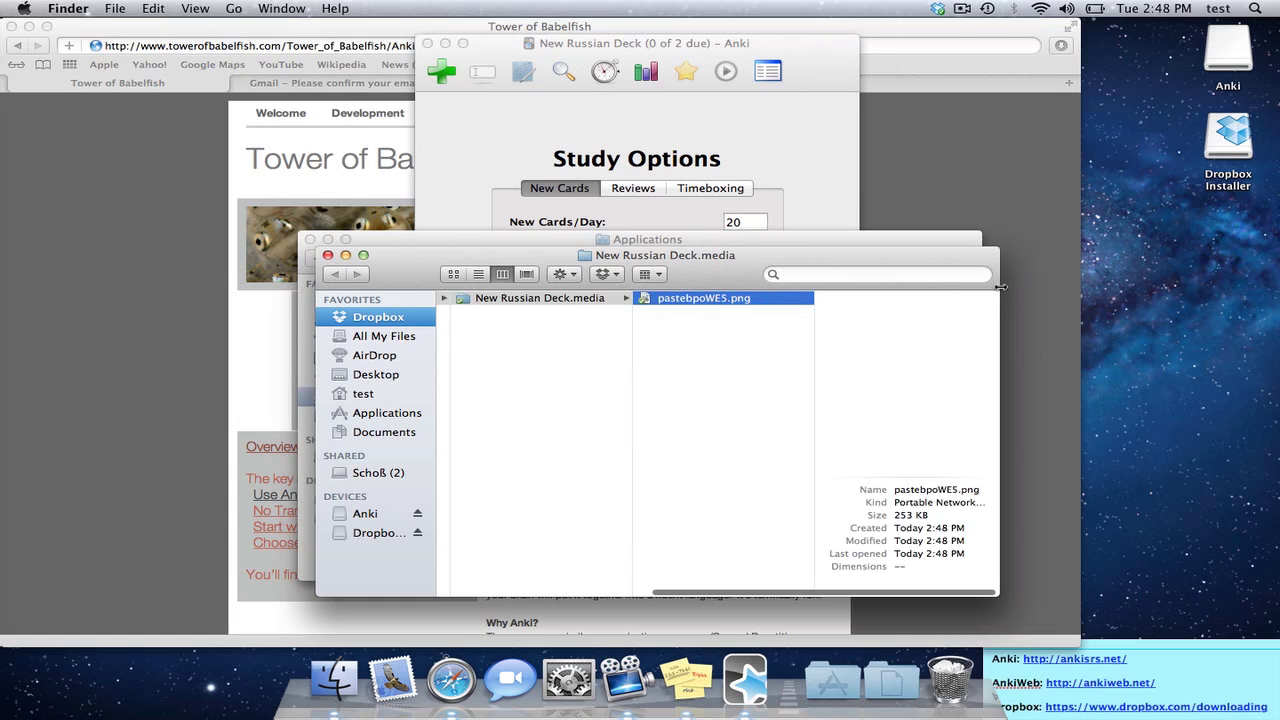
scroll(575, 391, left, 5)
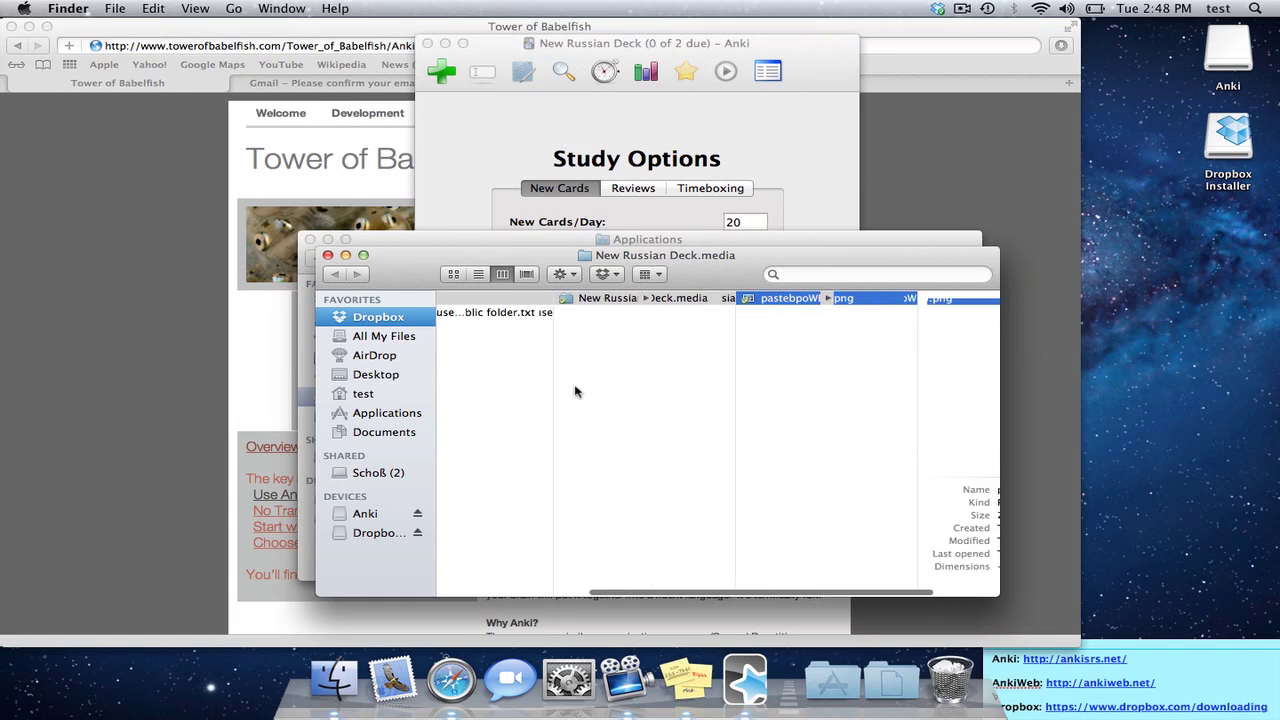
click(462, 330)
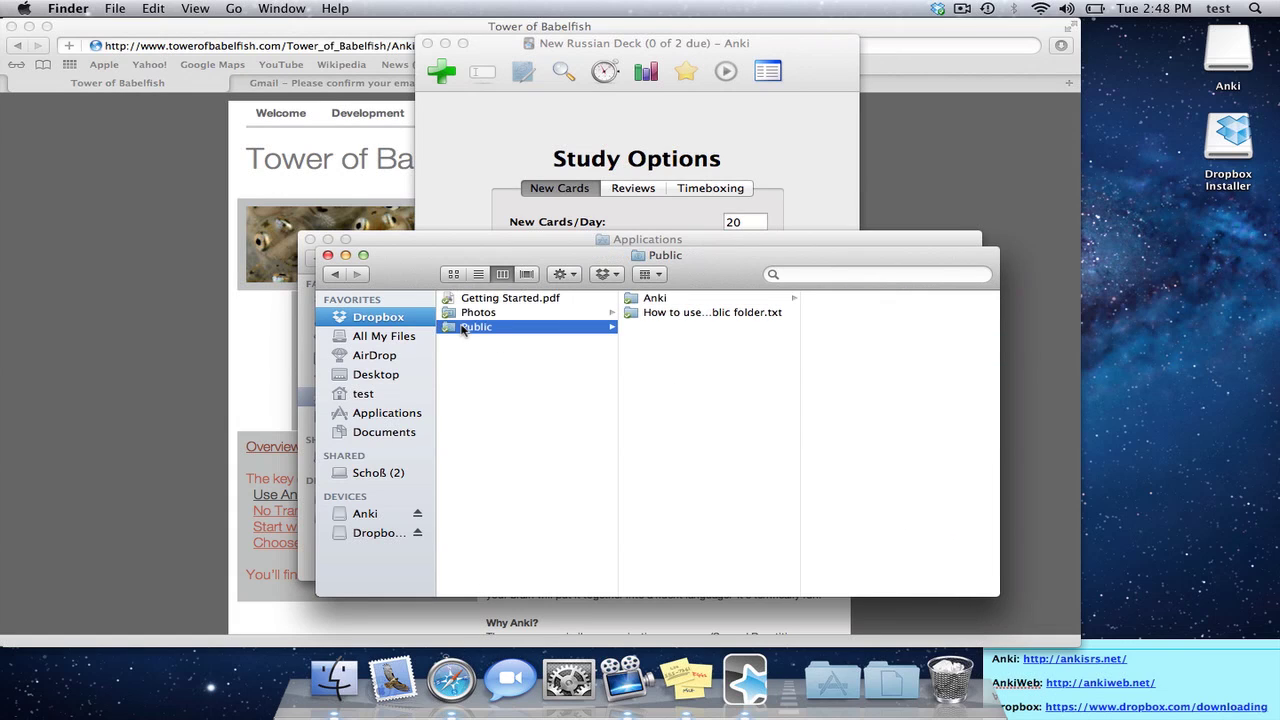
key(Right)
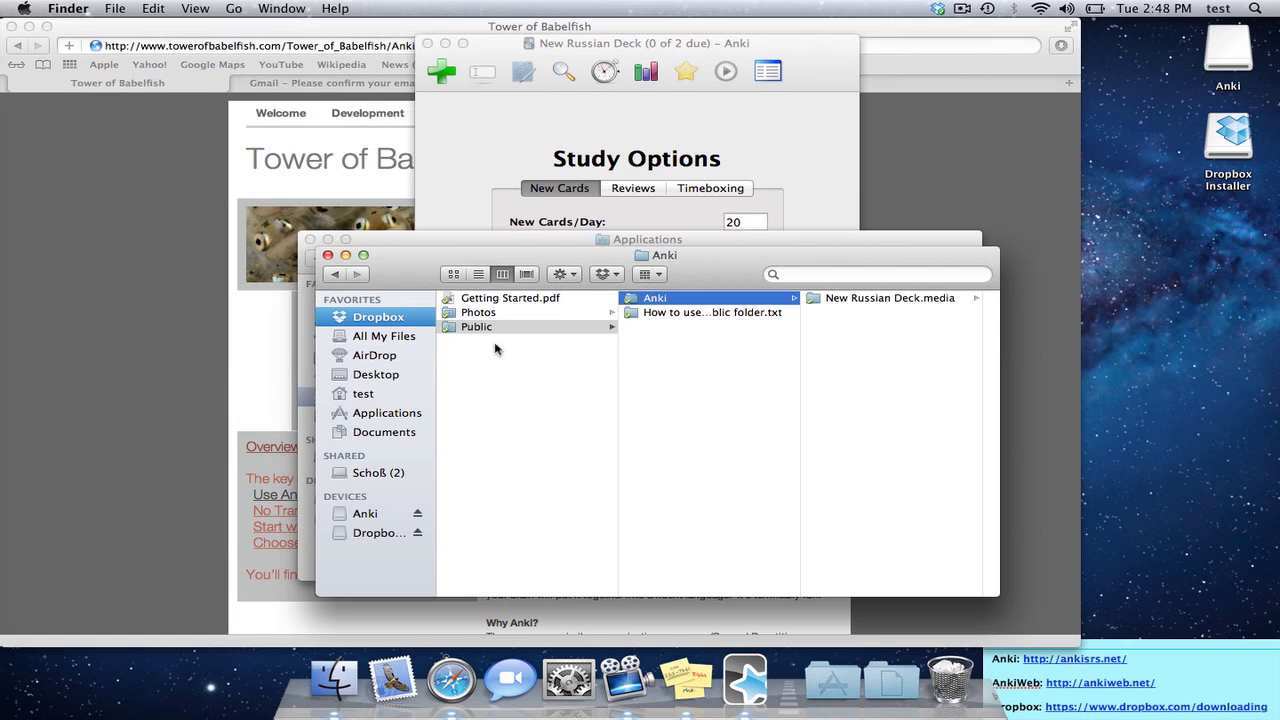
key(Right)
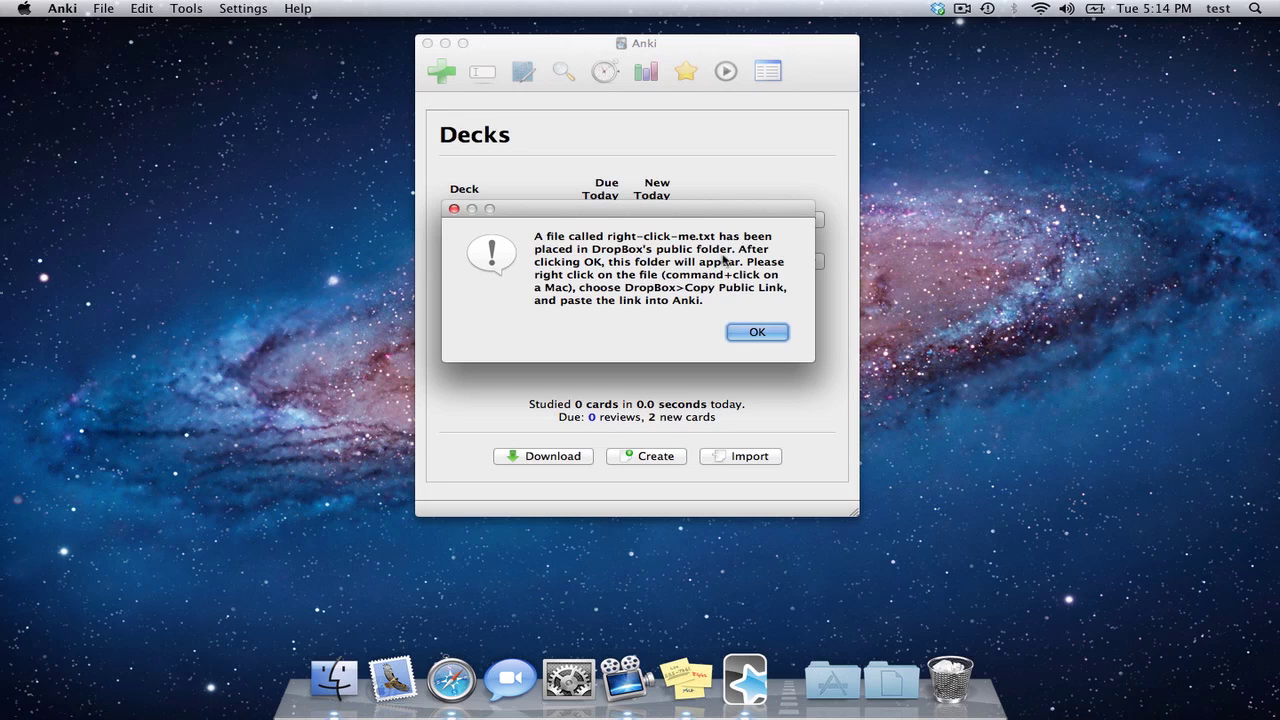
Dismiss Anki's notice and copy the Dropbox public link for right-click-me.txt.
click(755, 334)
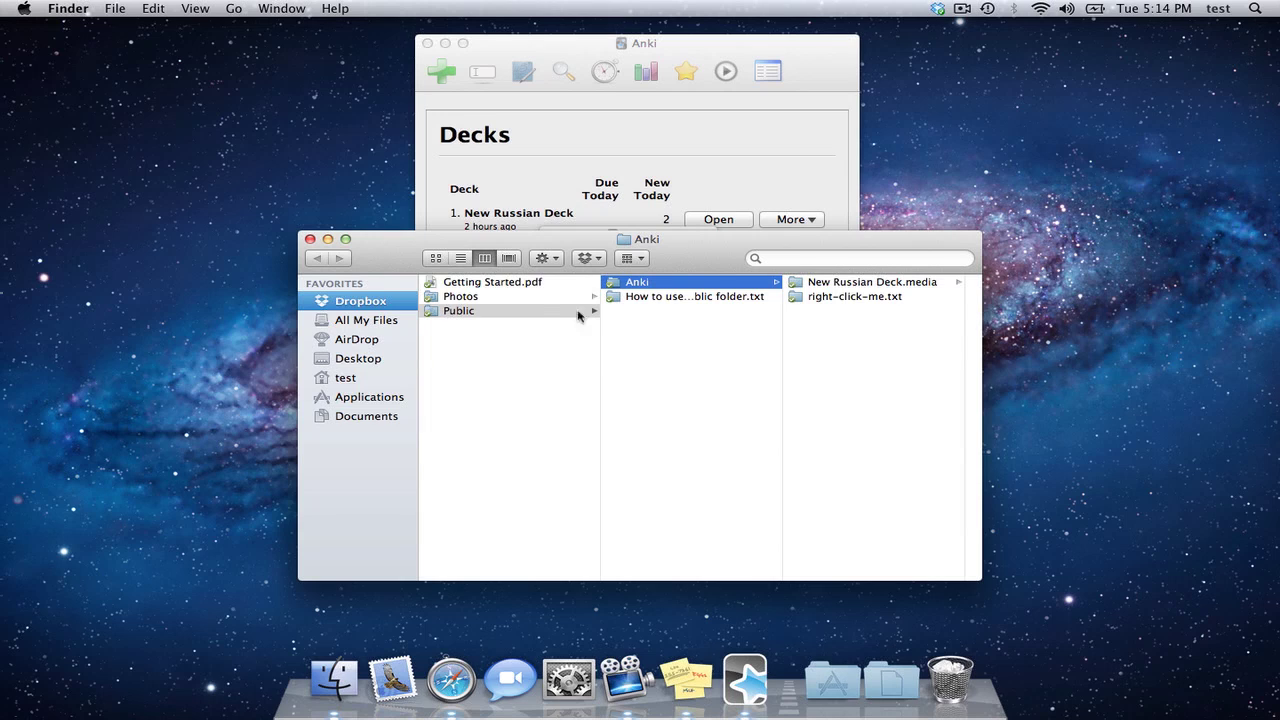
right_click(888, 301)
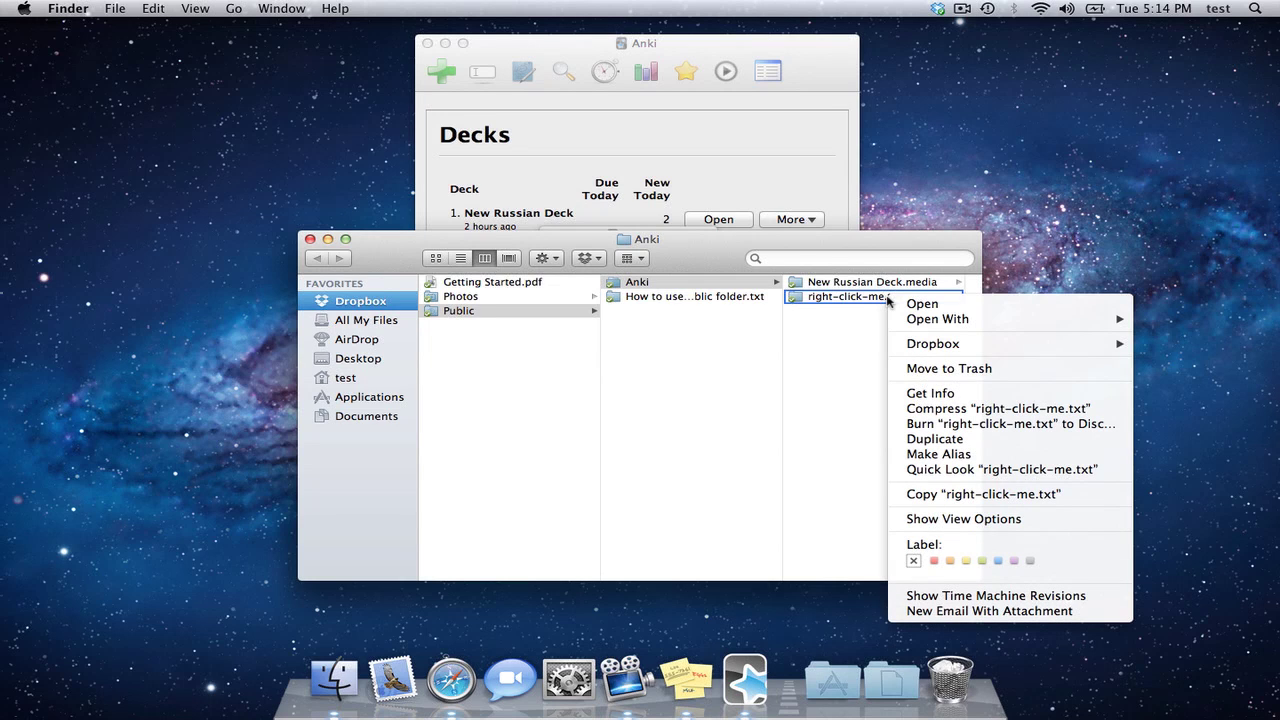
mouse_move(933, 344)
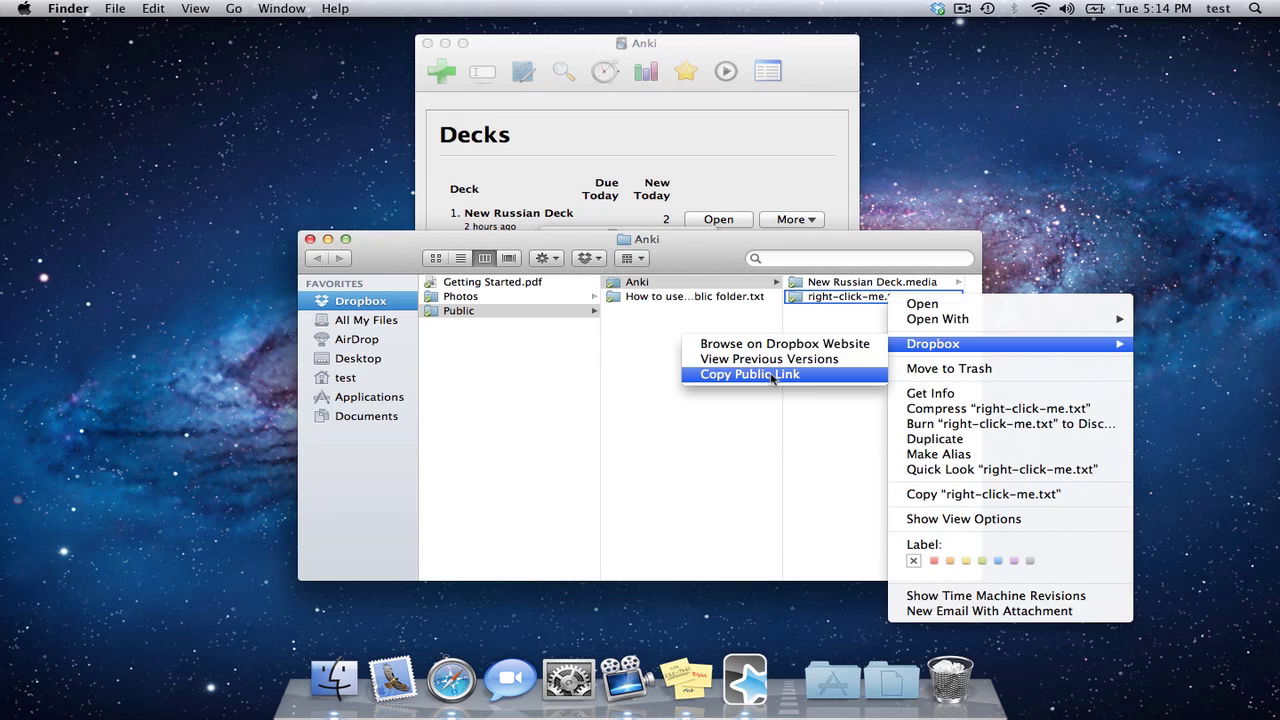
click(772, 376)
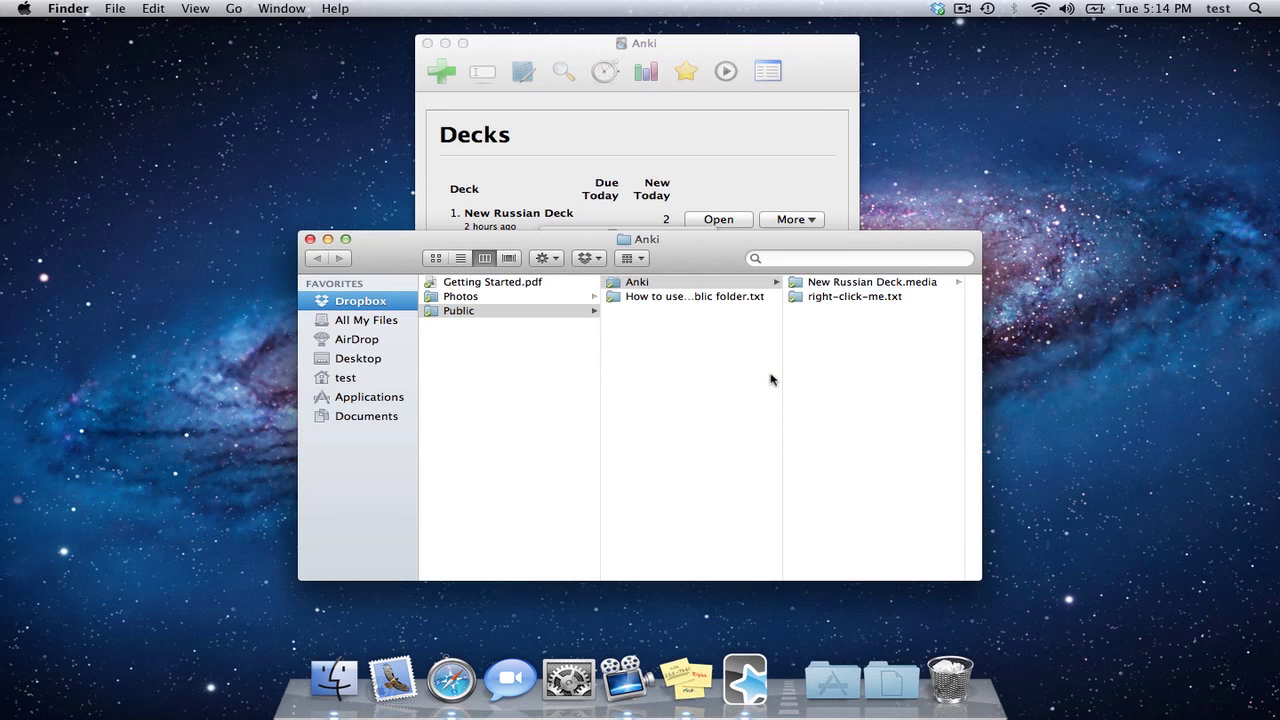
Paste the copied Dropbox public link into Anki's 'Paste path here' field.
click(750, 676)
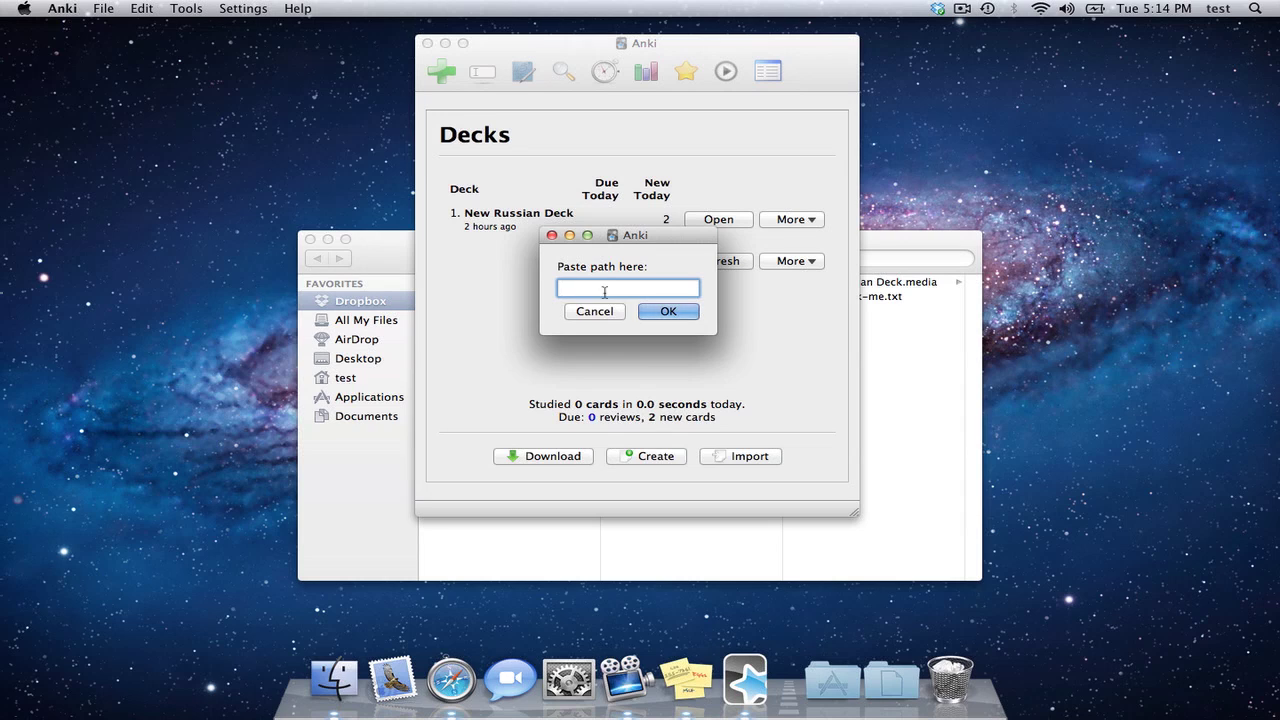
key(super+v)
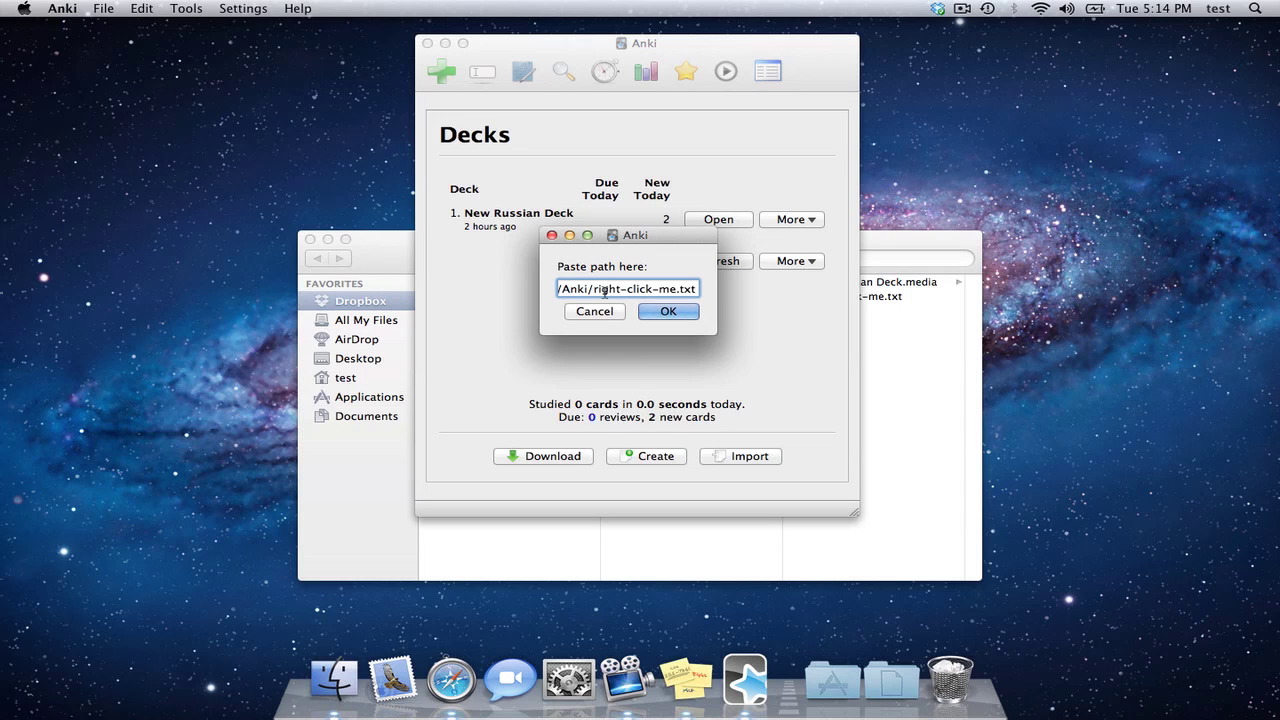
click(147, 7)
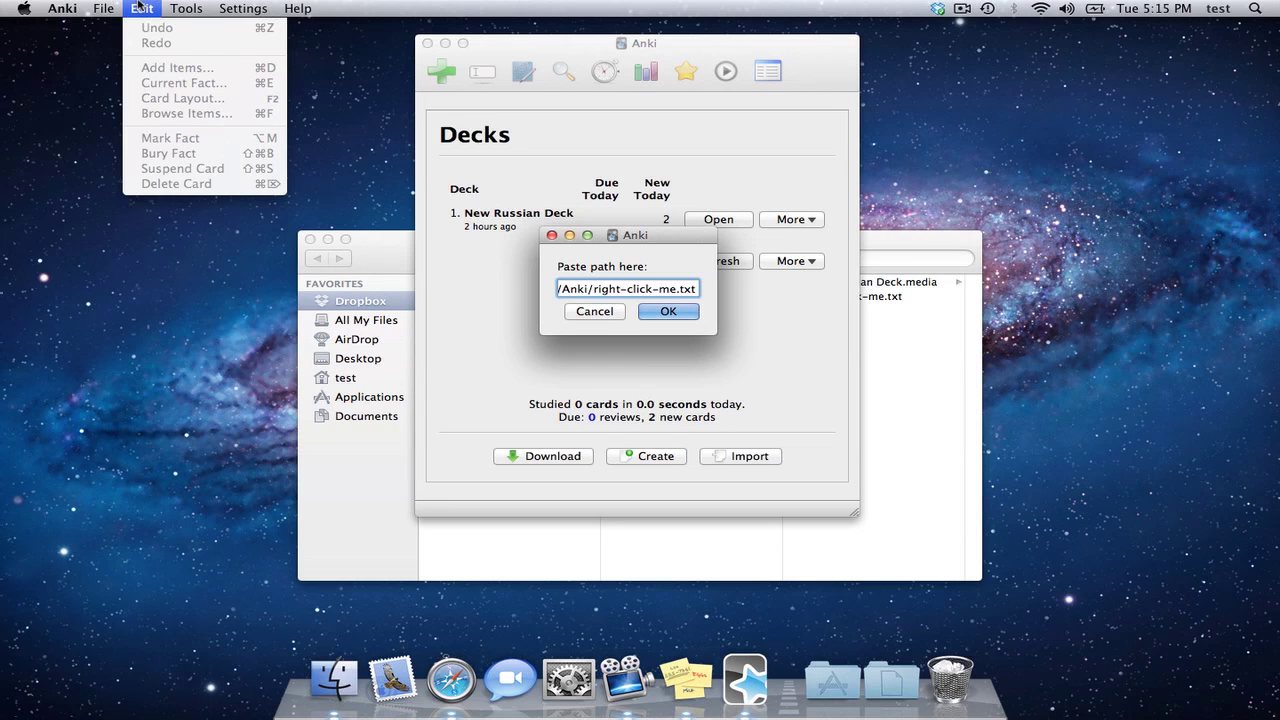
click(106, 7)
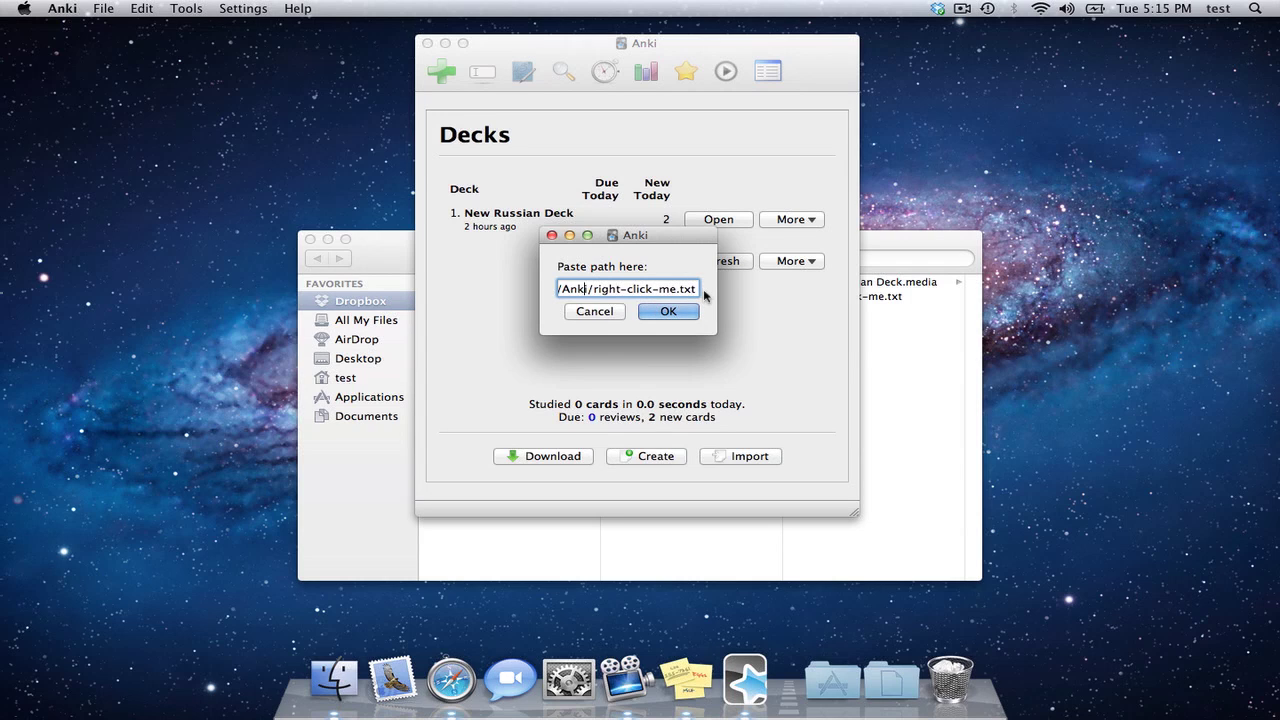
Check the pasted link's account number and Anki folder, then accept it with OK.
key(Left)
key(Left)
key(Left)
key(Left)
key(Left)
key(Left)
key(Left)
key(Left)
key(Left)
key(Left)
key(Left)
key(Left)
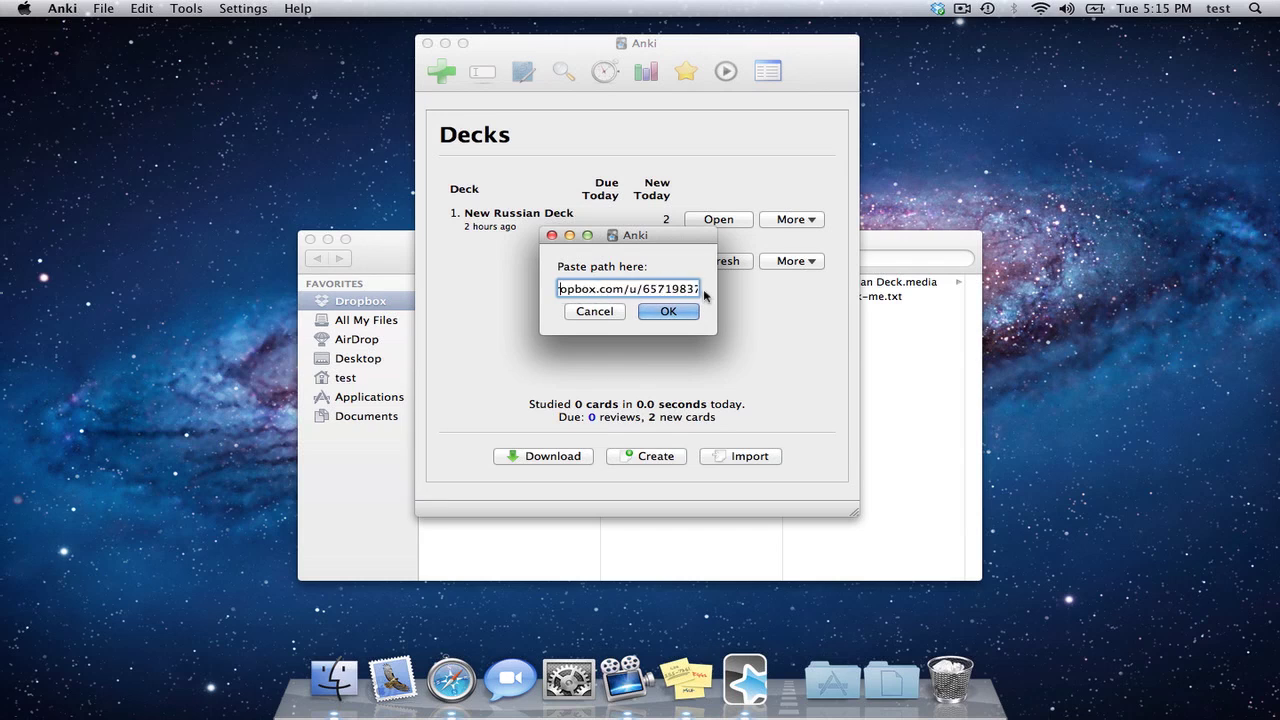
key(Left)
key(Left)
key(Left)
key(Left)
key(Left)
key(Left)
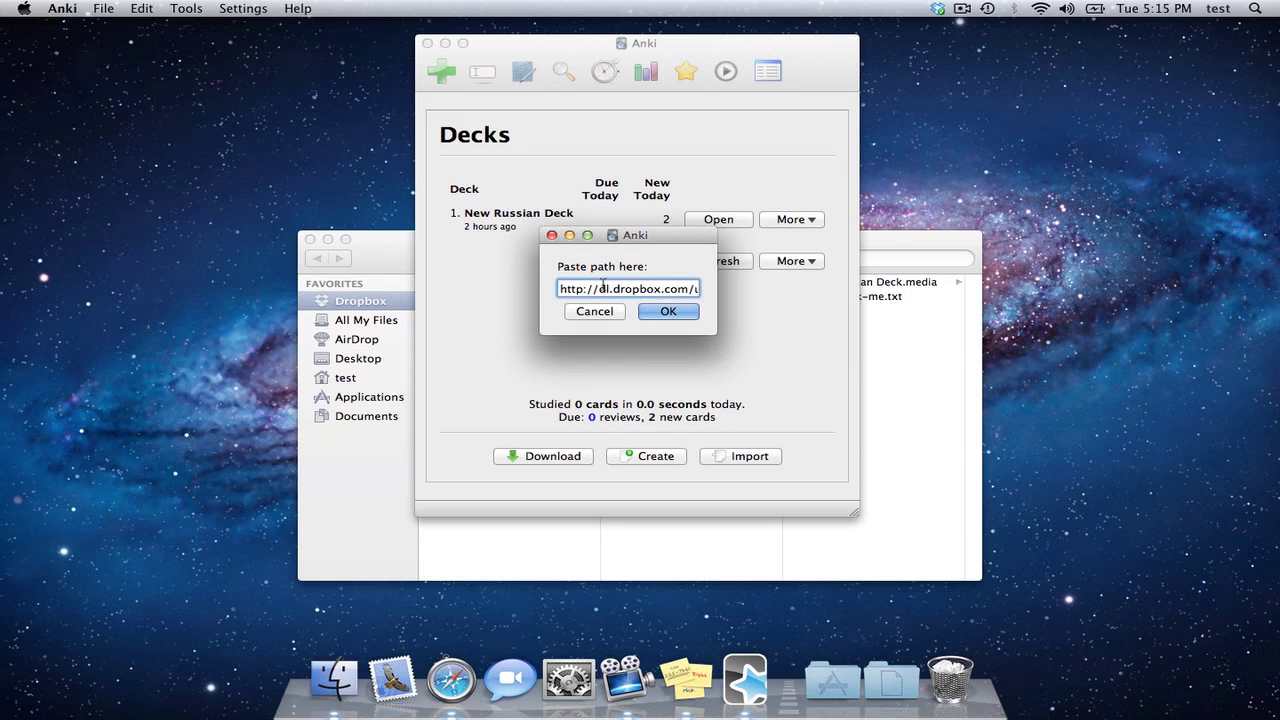
drag(618, 288, 658, 289)
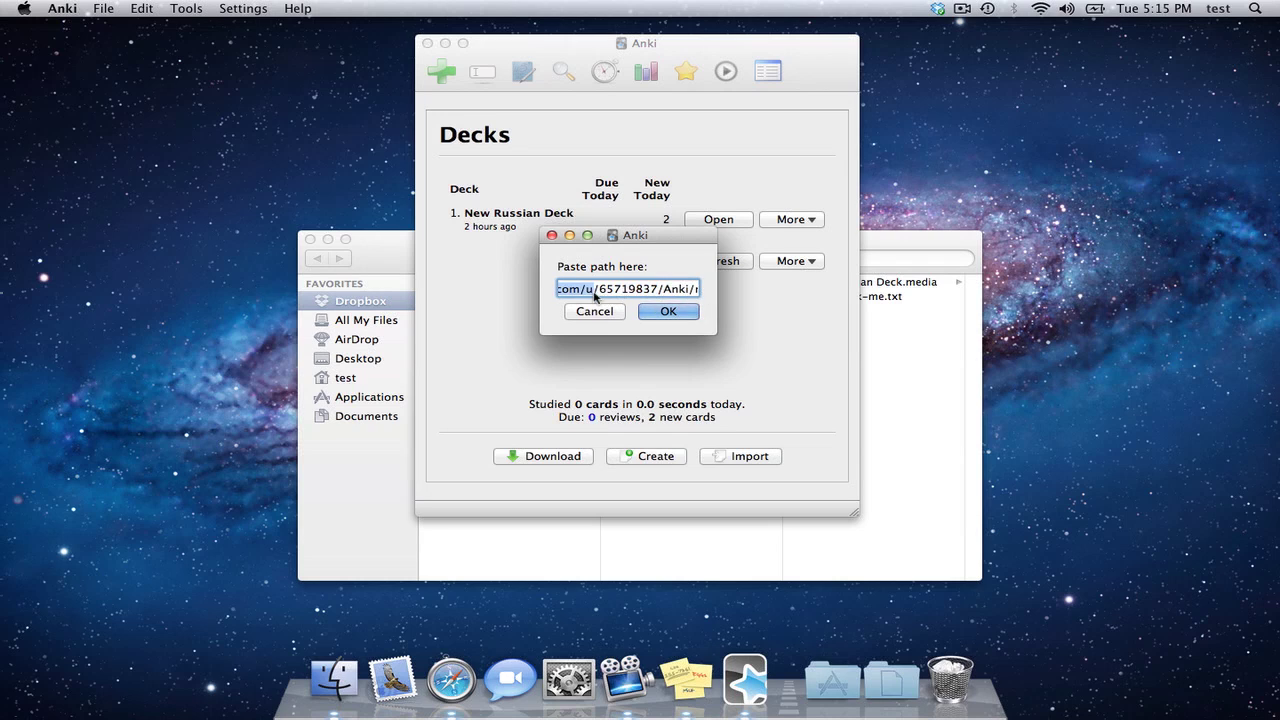
double_click(651, 289)
double_click(671, 288)
drag(693, 289, 711, 296)
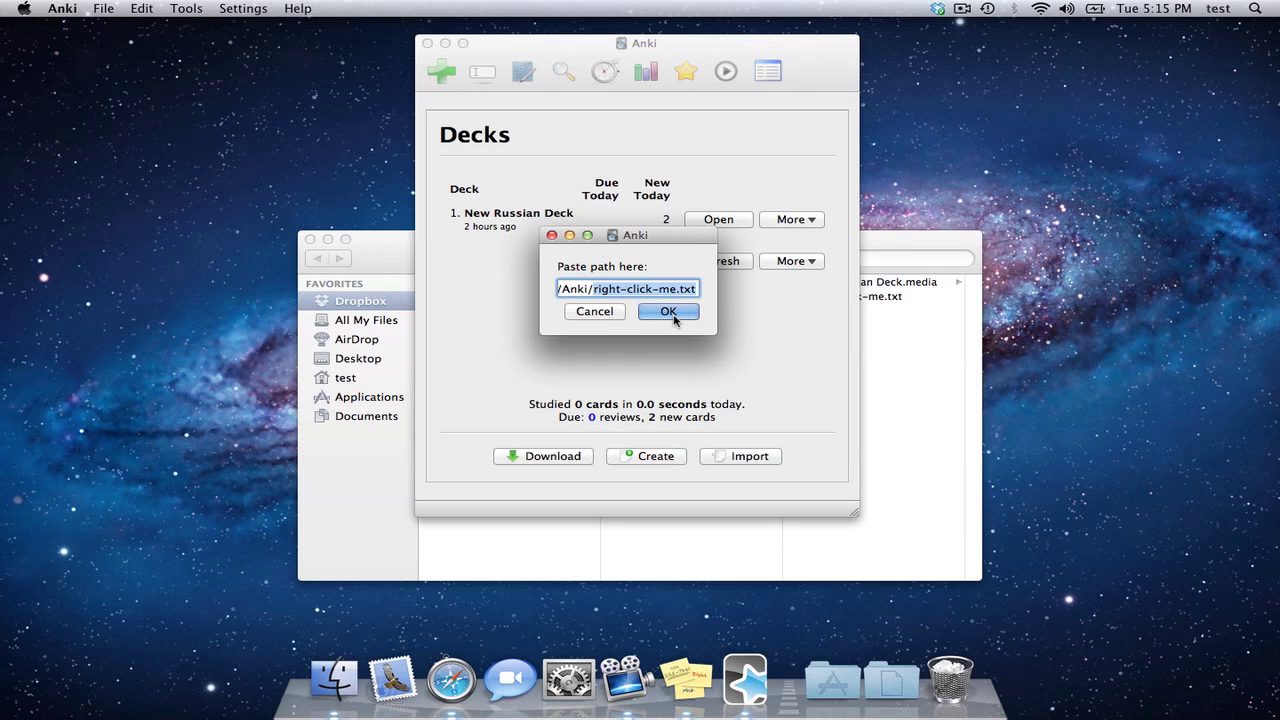
click(673, 314)
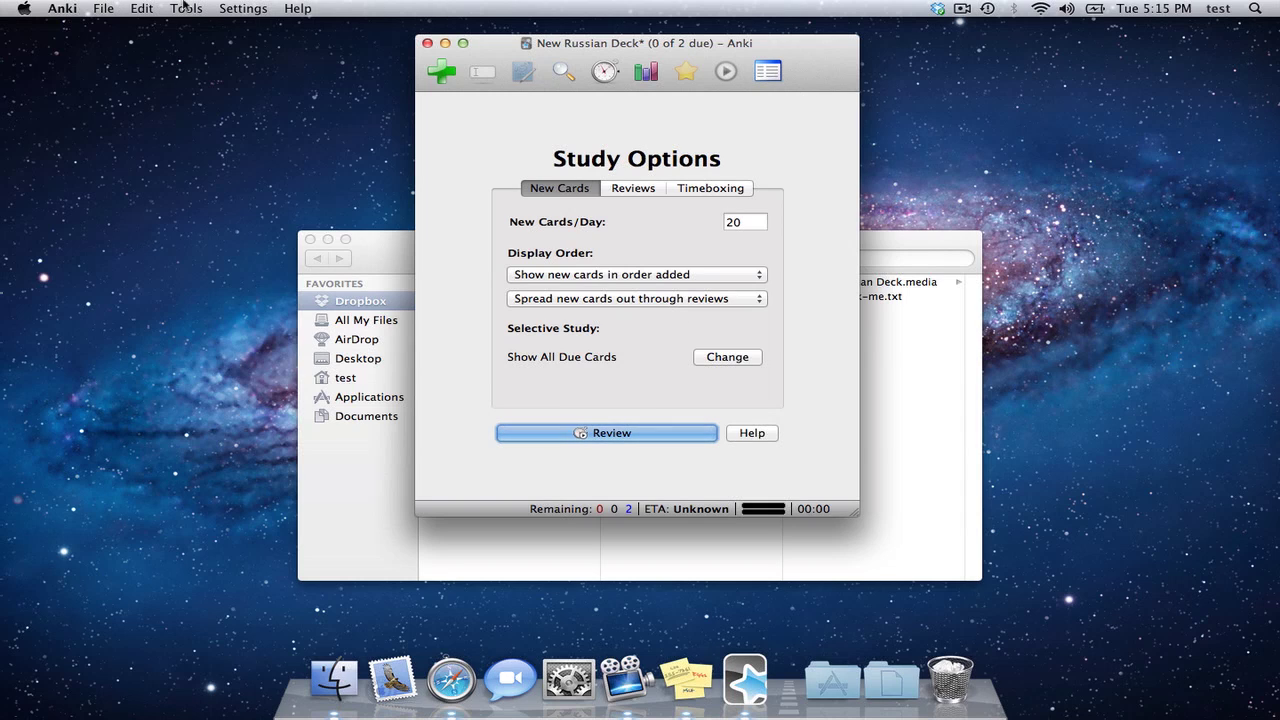
Sync New Russian Deck to AnkiWeb using File > Sync.
click(104, 8)
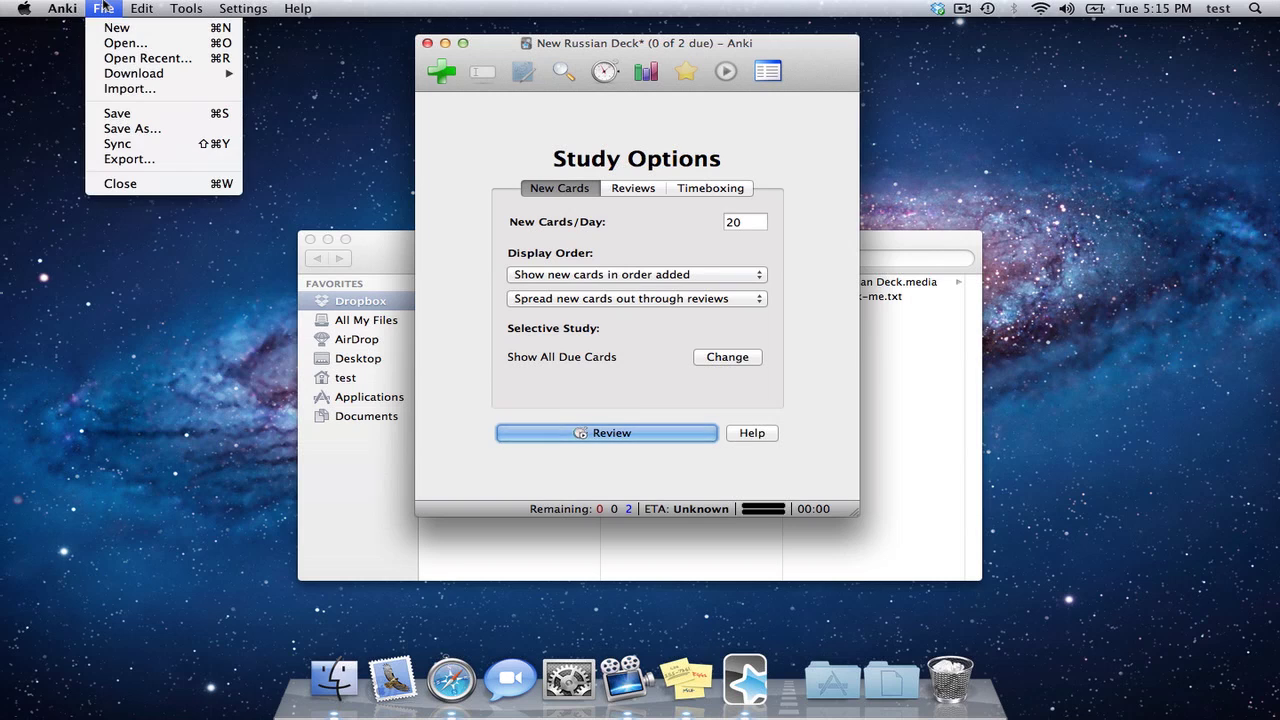
click(167, 143)
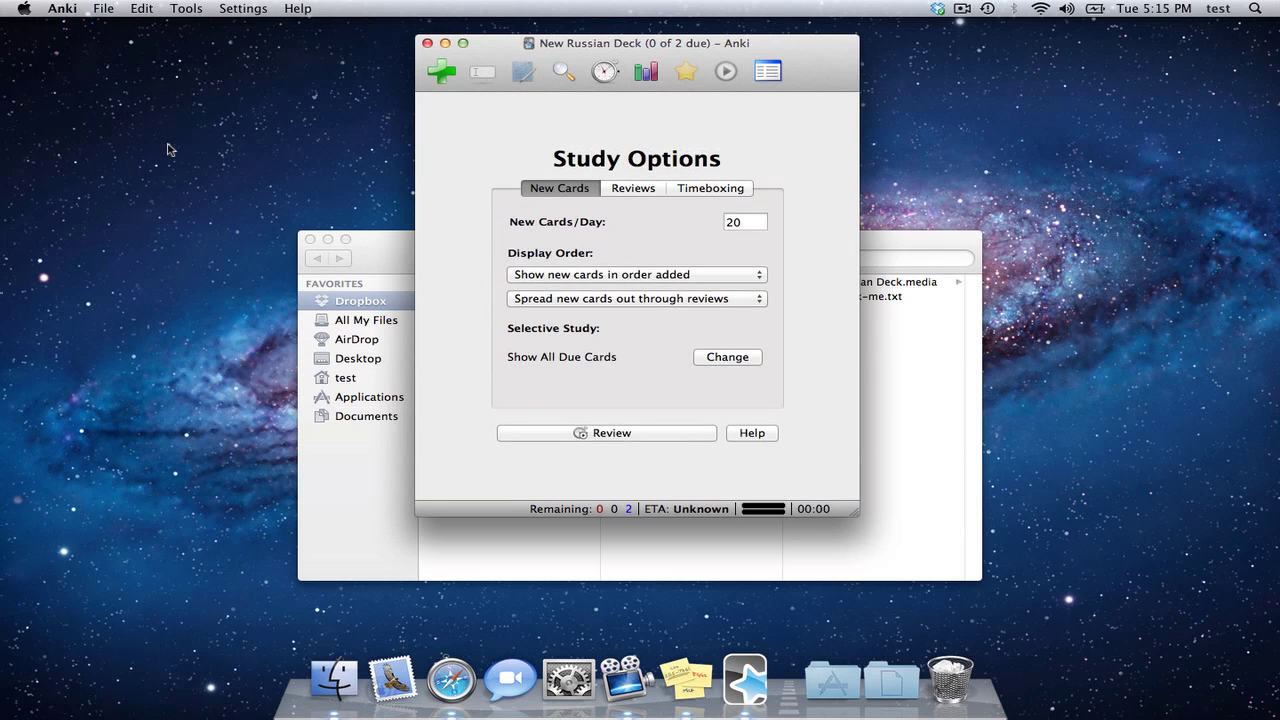
Load ankiweb.net in Safari and show the account's Decks list.
click(452, 680)
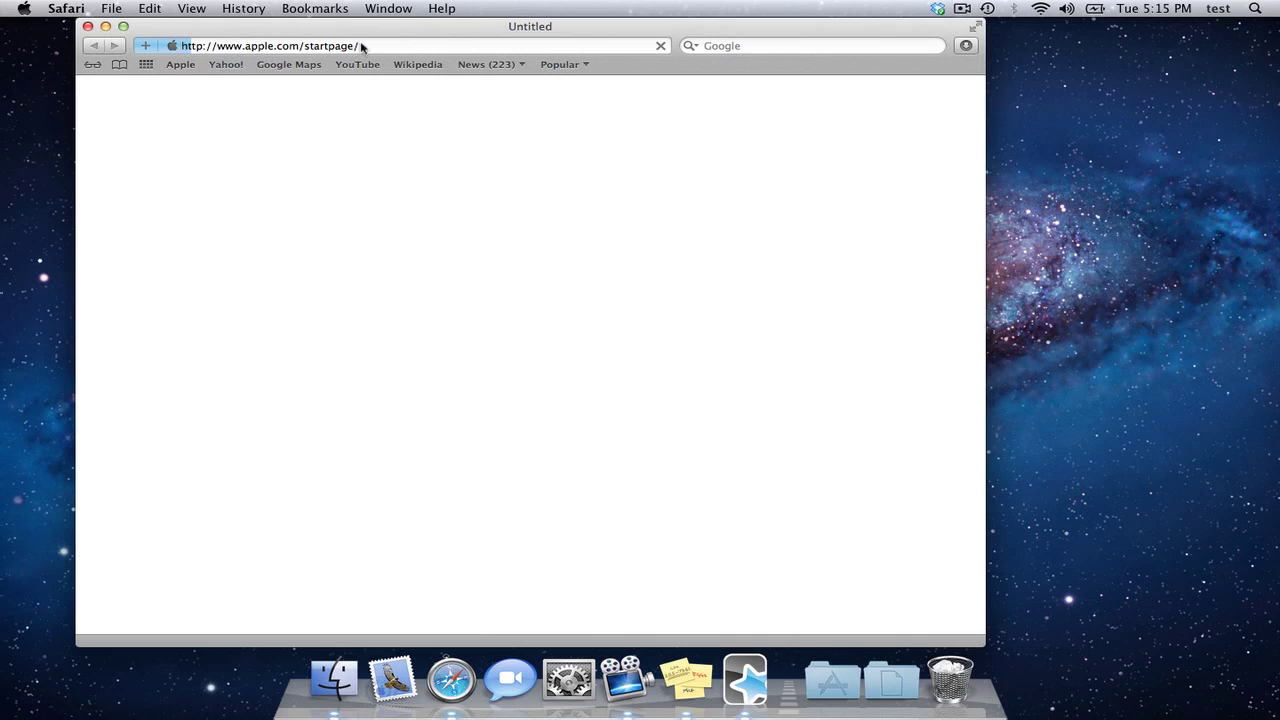
text(a)
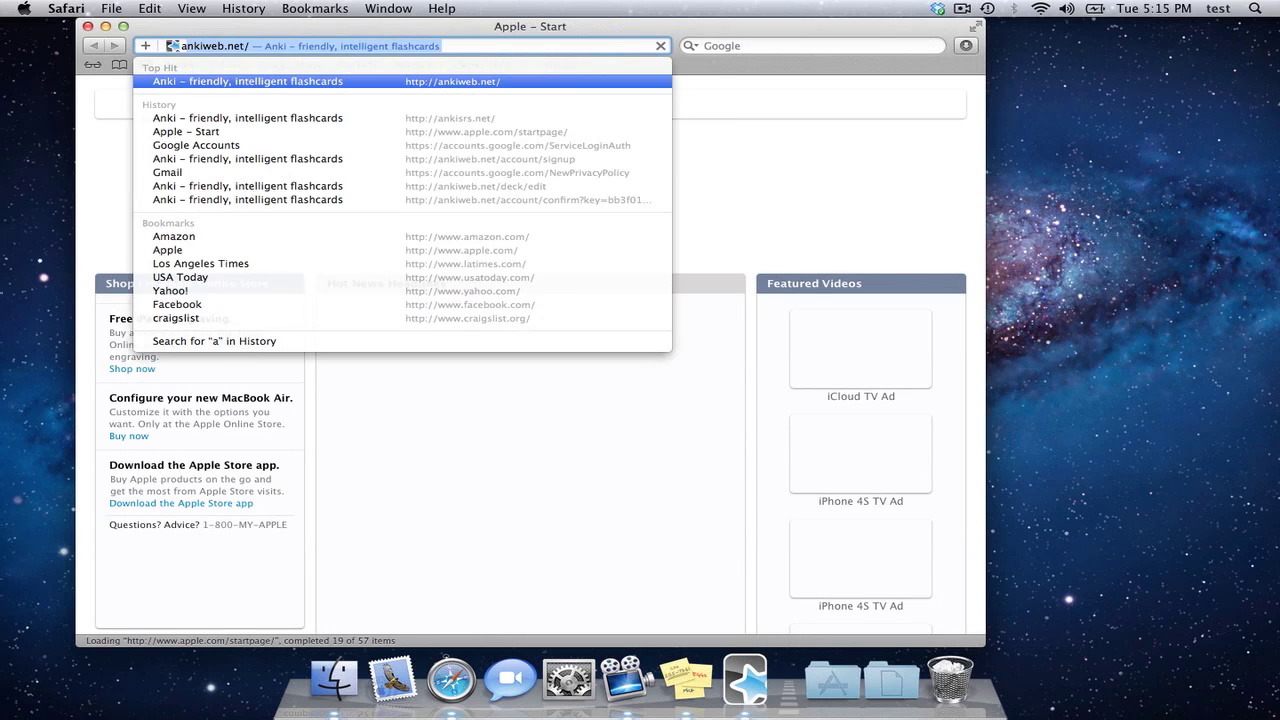
text(nkiwe)
key(Return)
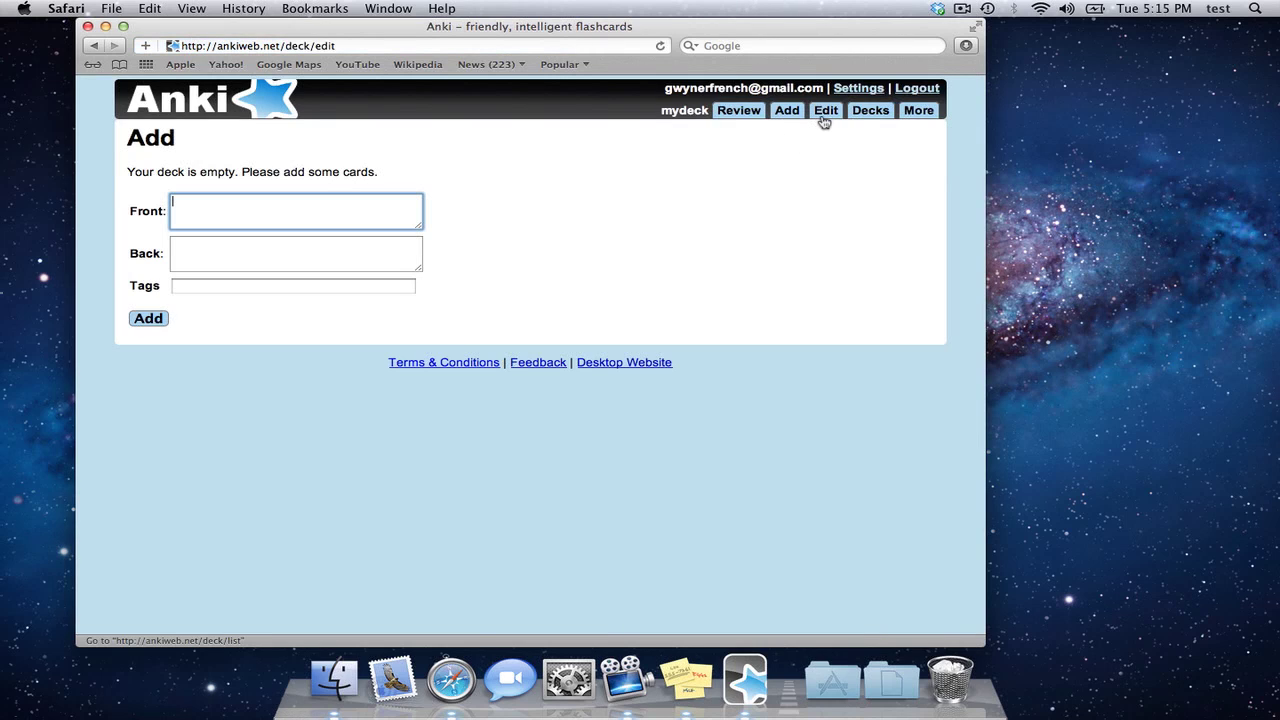
click(825, 118)
click(870, 112)
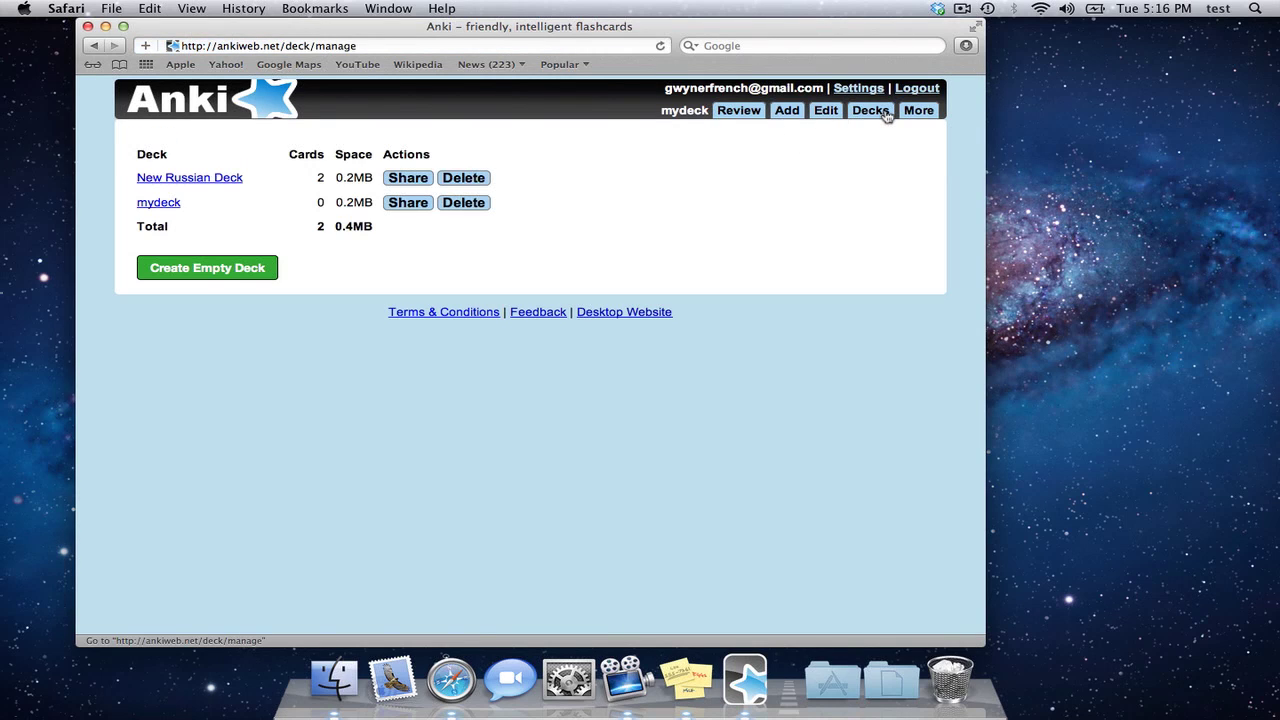
Study New Russian Deck online, revealing the Blah card's pufferfish answer and grading it Good.
click(238, 178)
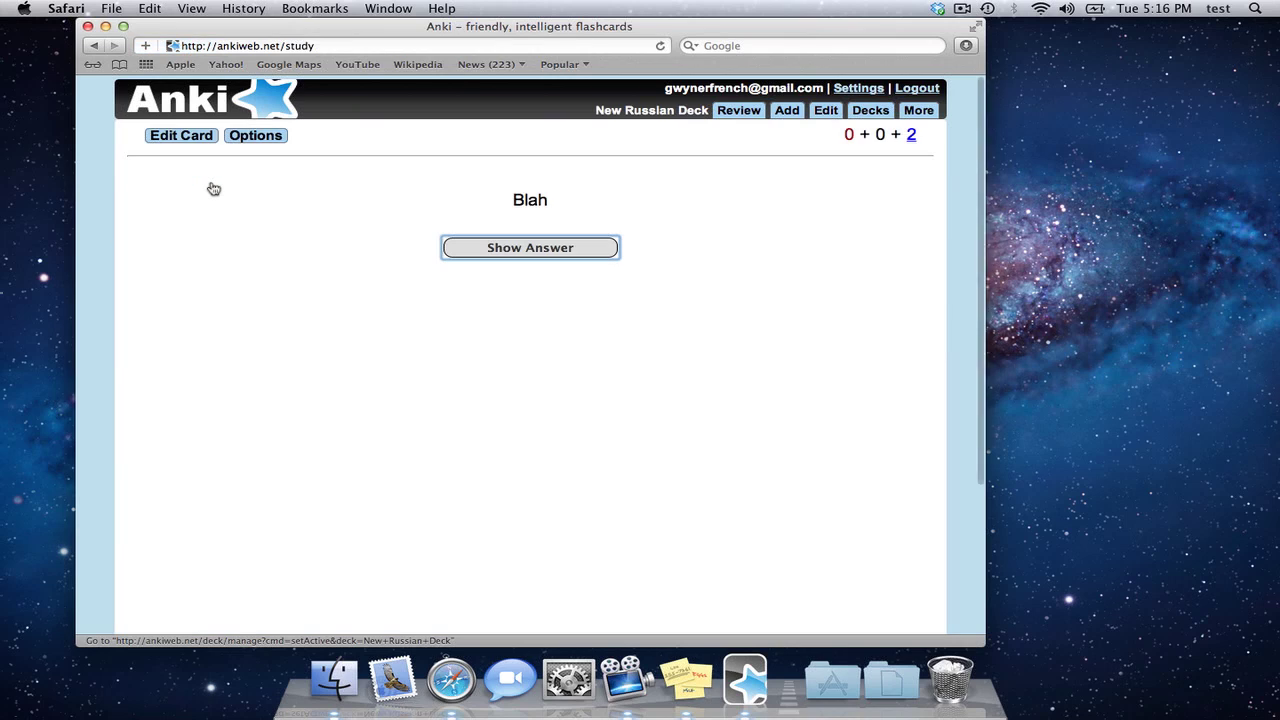
click(547, 250)
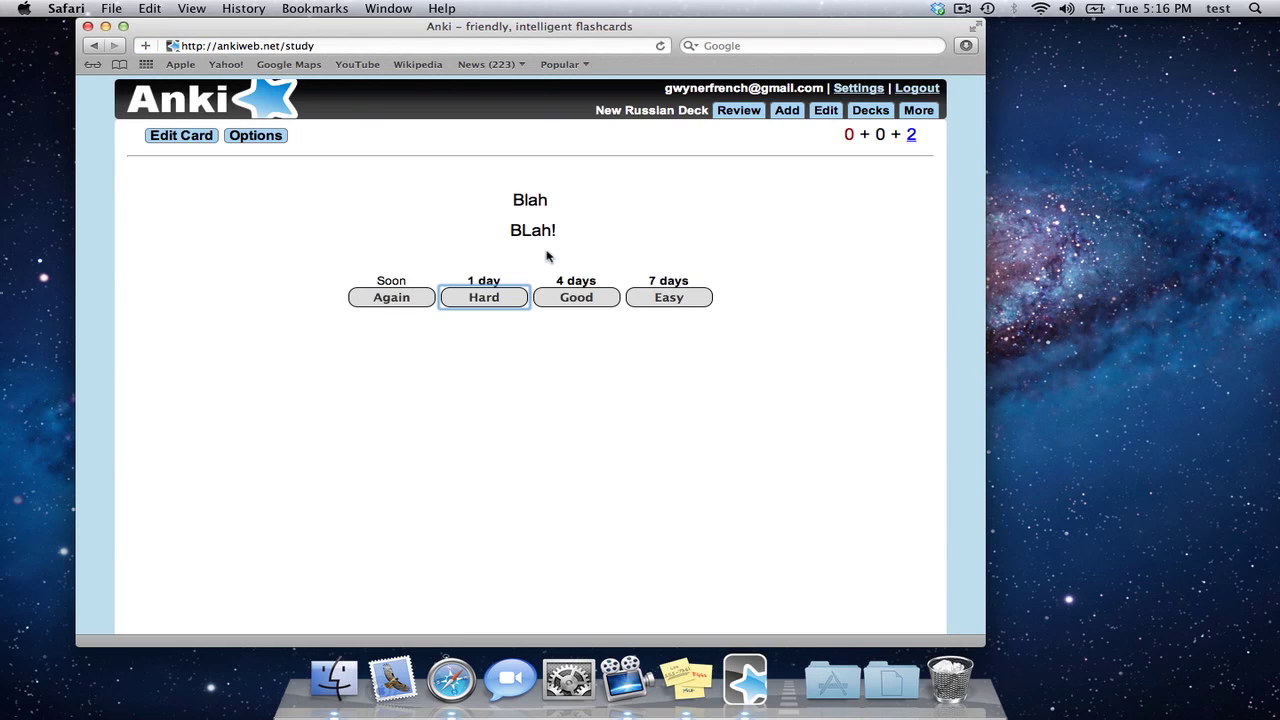
click(577, 302)
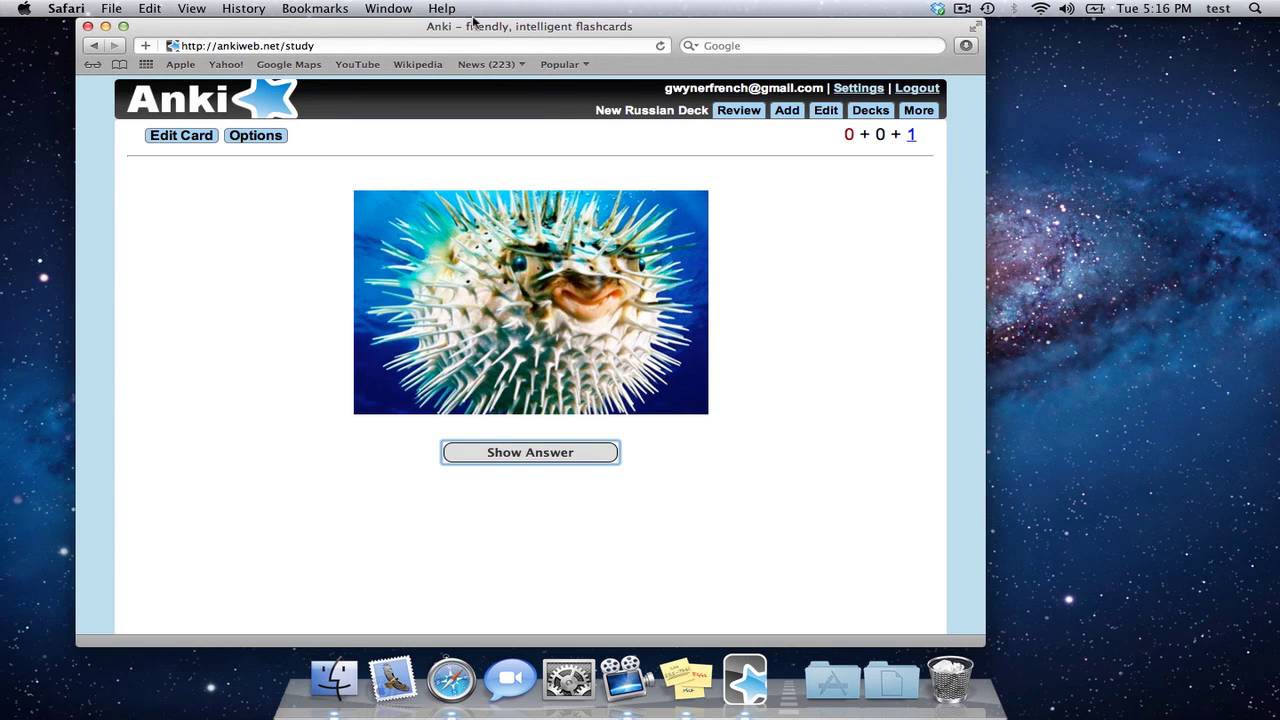
drag(450, 30, 540, 10)
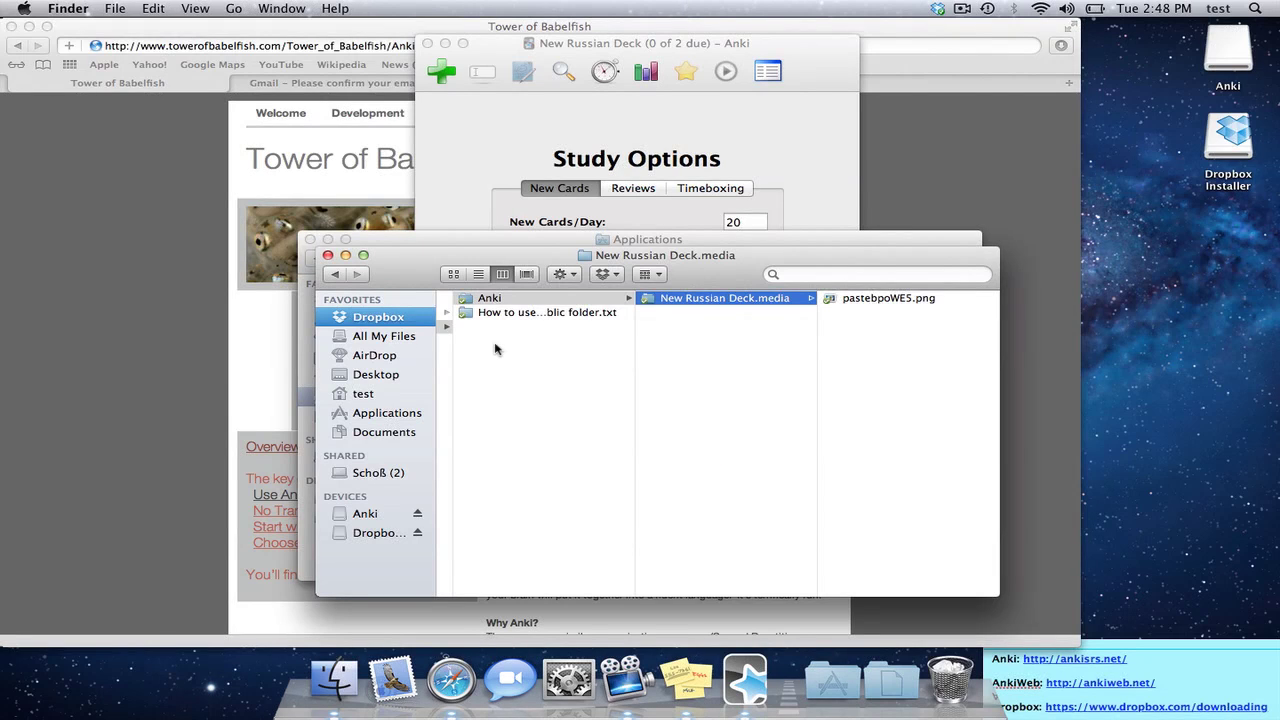
Close New Russian Deck back to Anki's Decks list and sync with AnkiWeb via Cmd+Shift+Y.
key(Right)
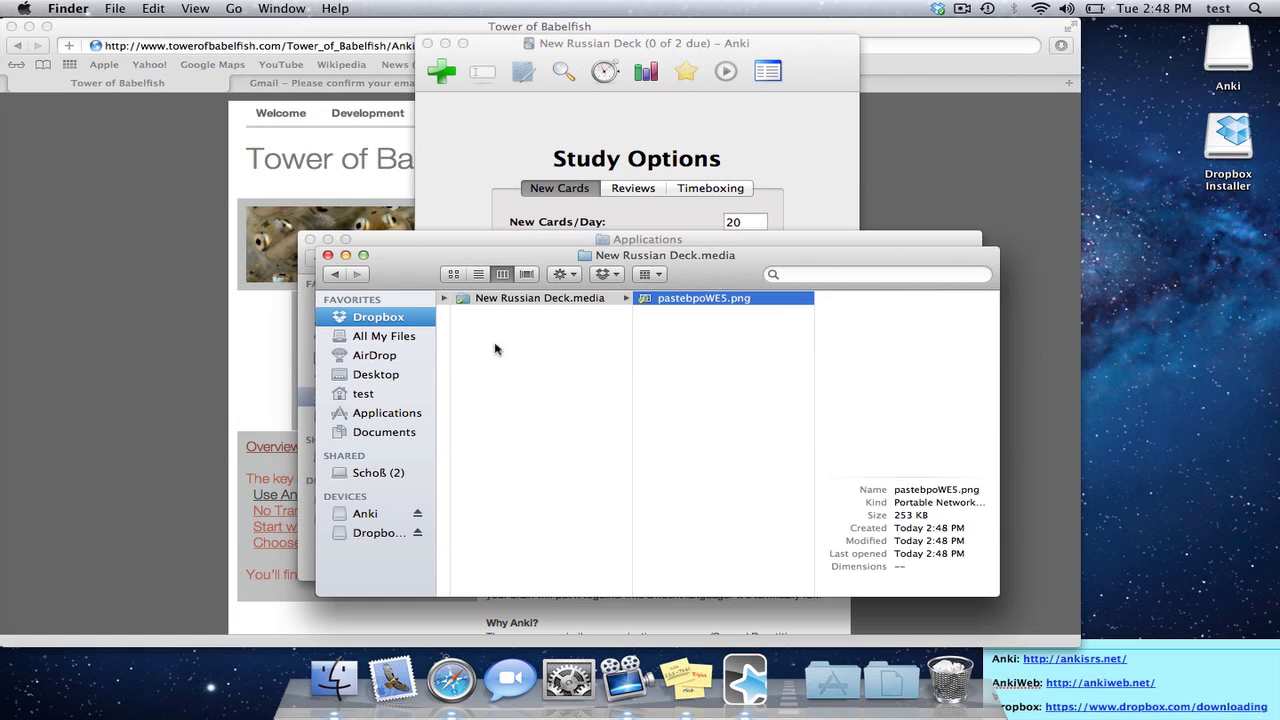
click(471, 173)
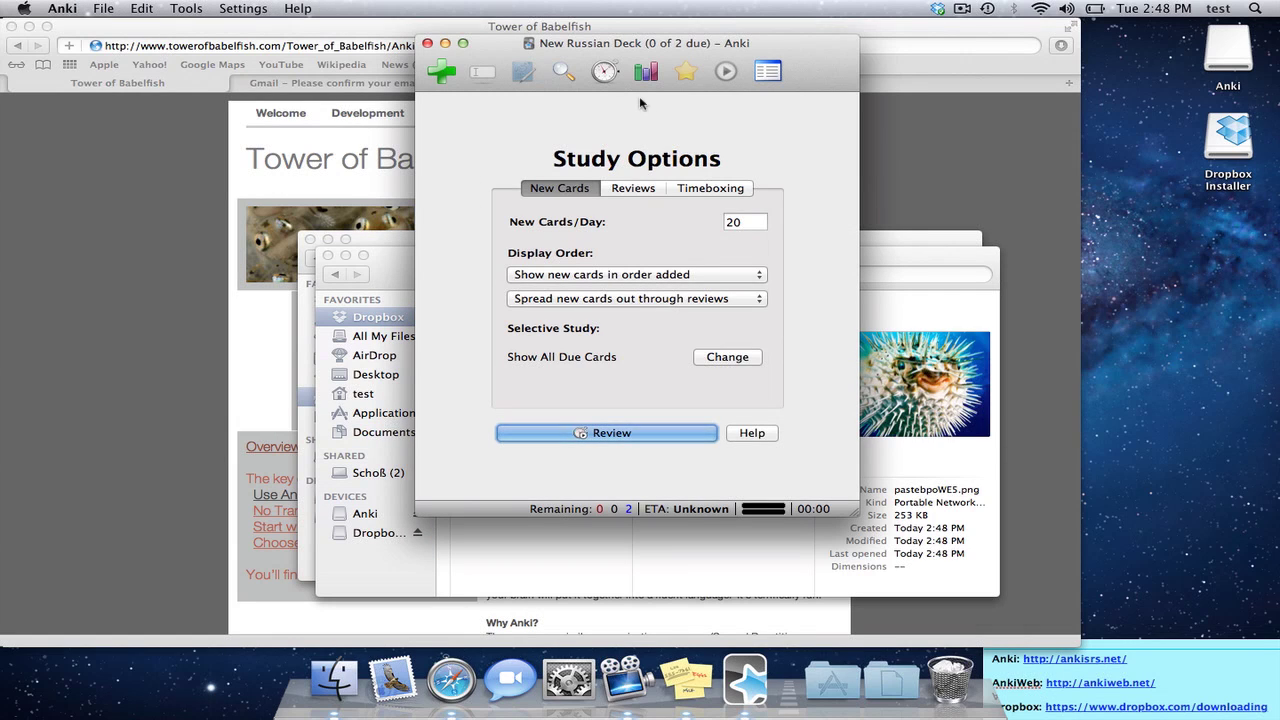
click(768, 72)
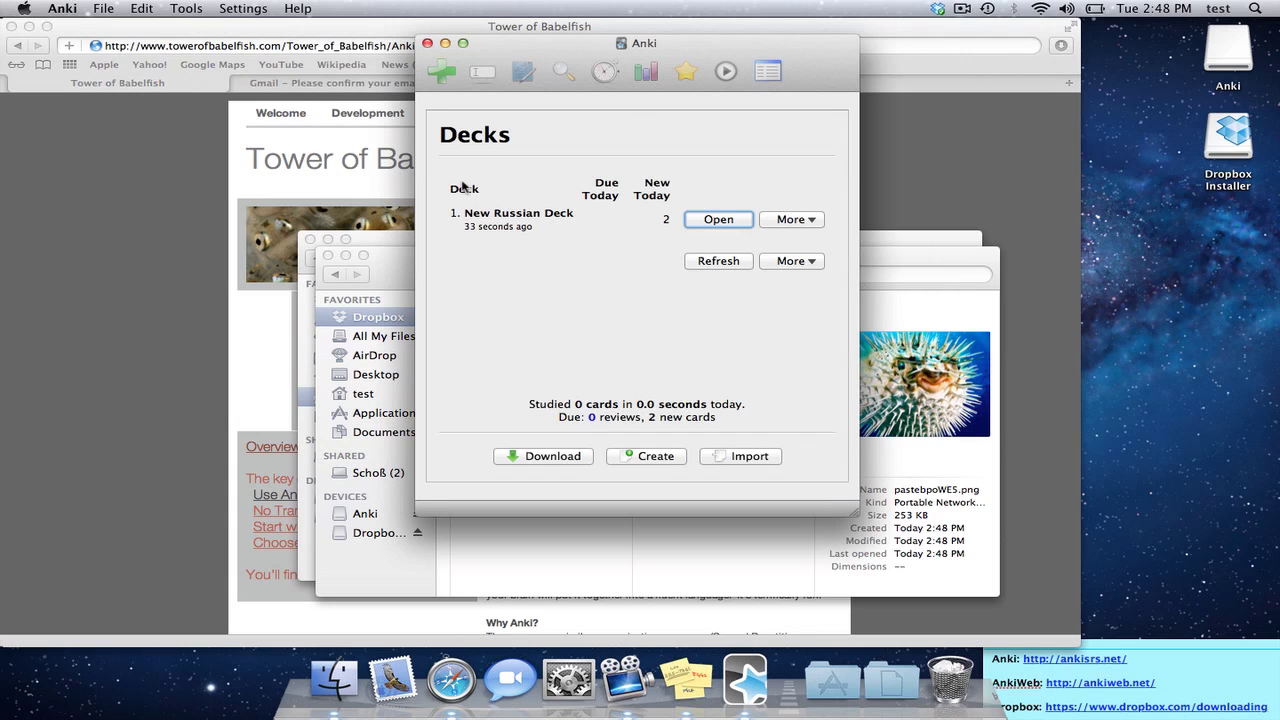
key(super+y)
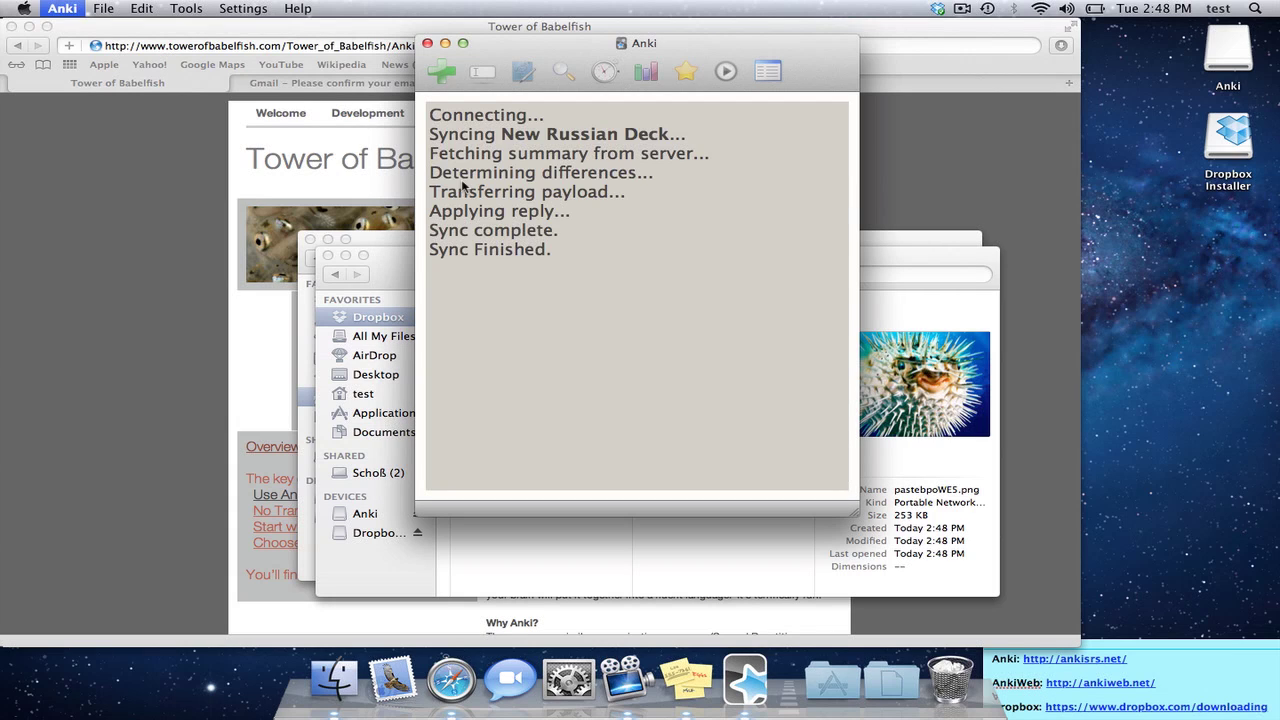